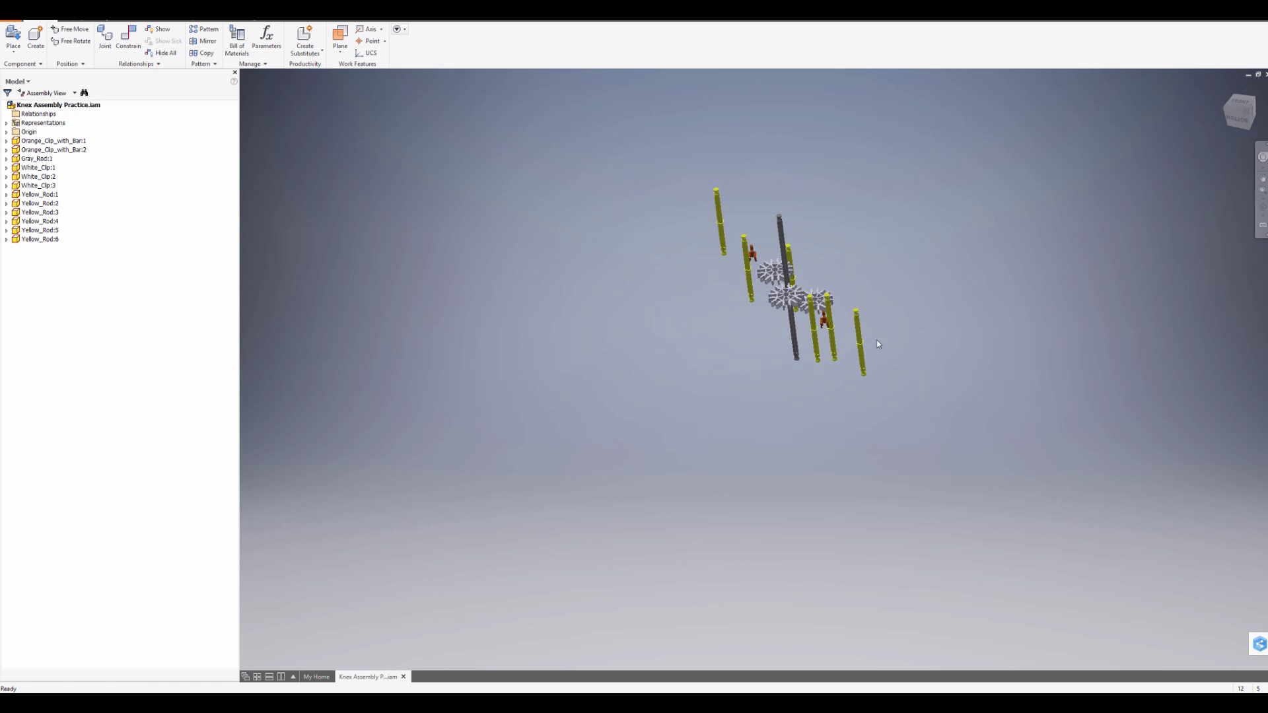
Connect the gray rod's end face to the inner slot face of a white clip with a rigid joint at 0.000 in gap
middle_drag(875, 346, 719, 427)
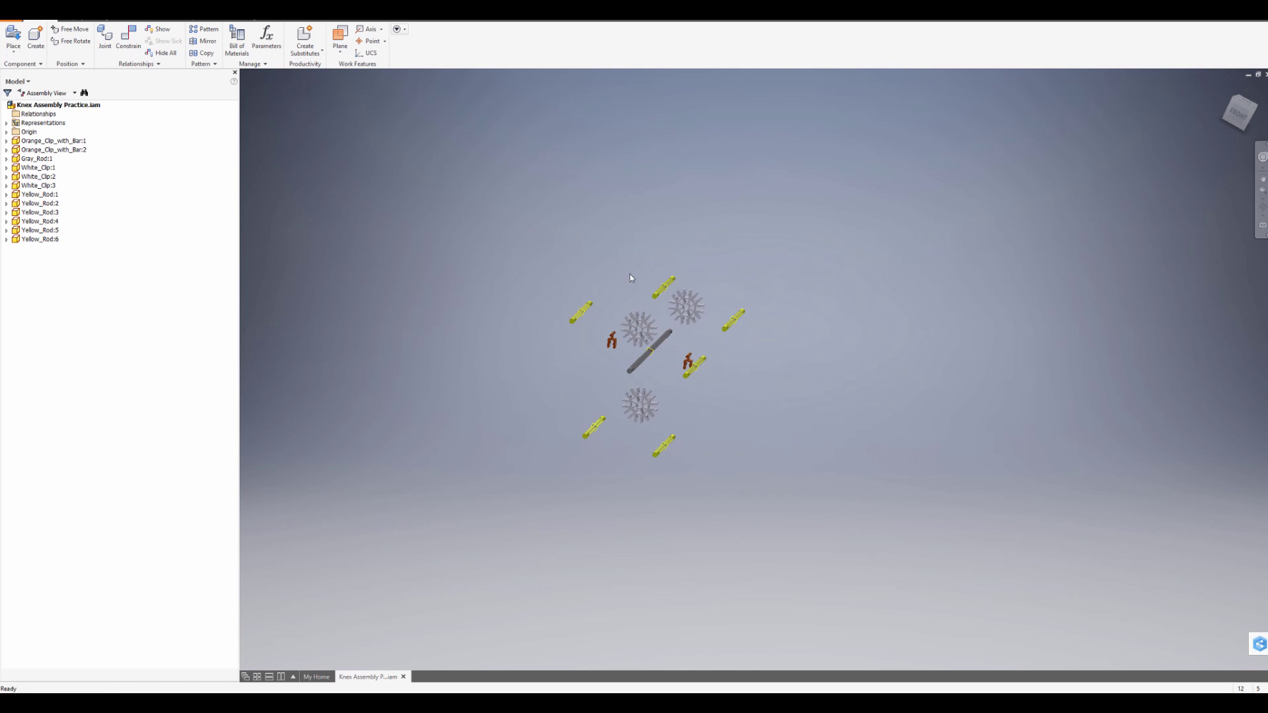
scroll(631, 277, up, 3)
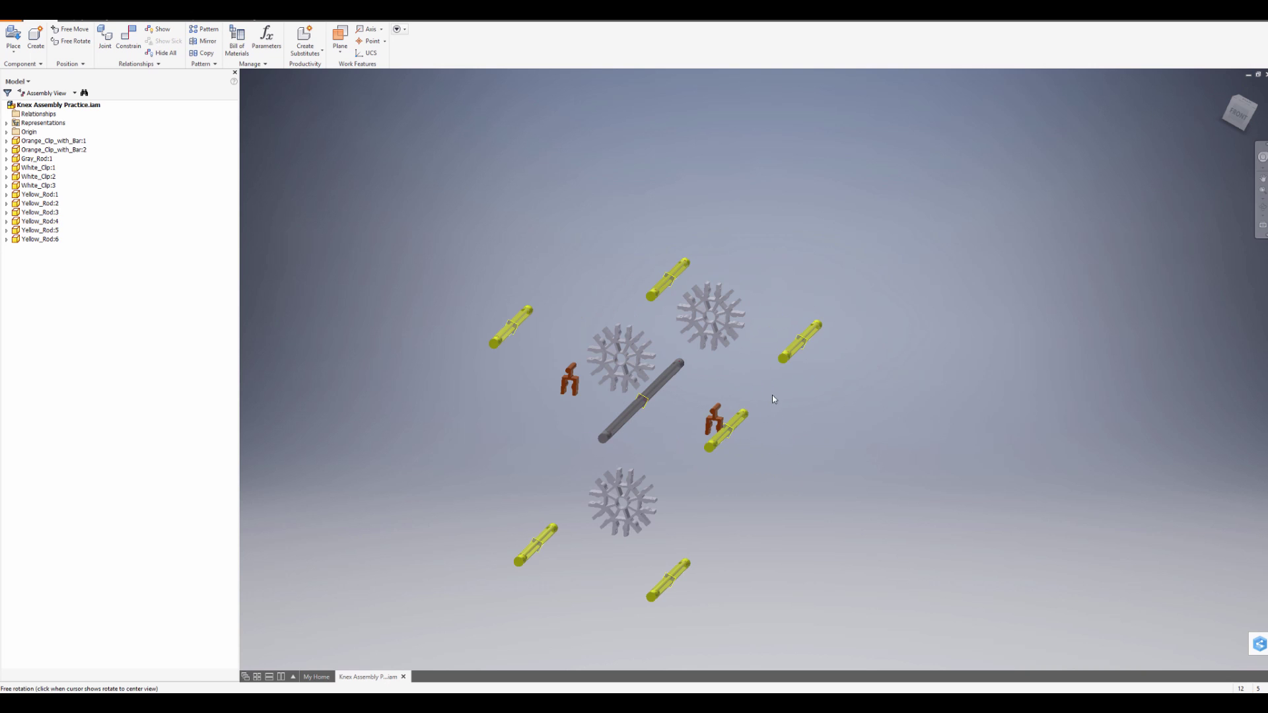
shift+middle_drag(774, 398, 771, 383)
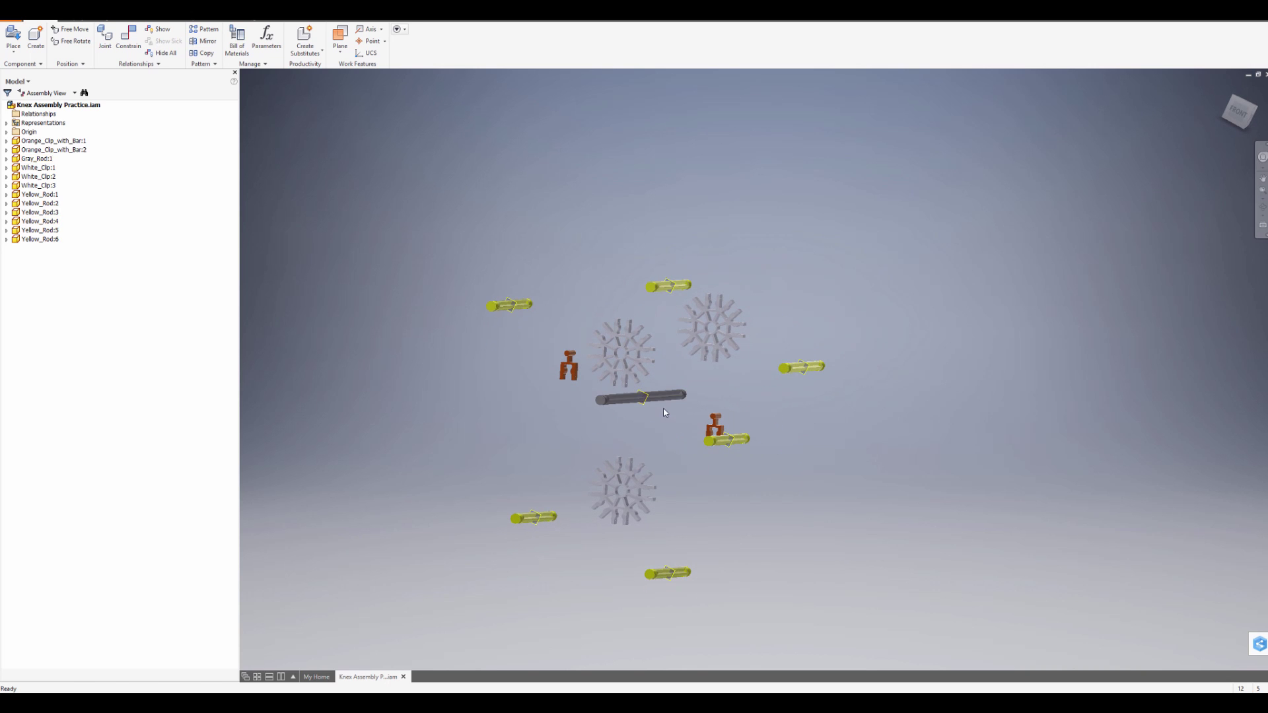
scroll(634, 400, up, 7)
scroll(758, 409, down, 3)
middle_drag(897, 418, 737, 415)
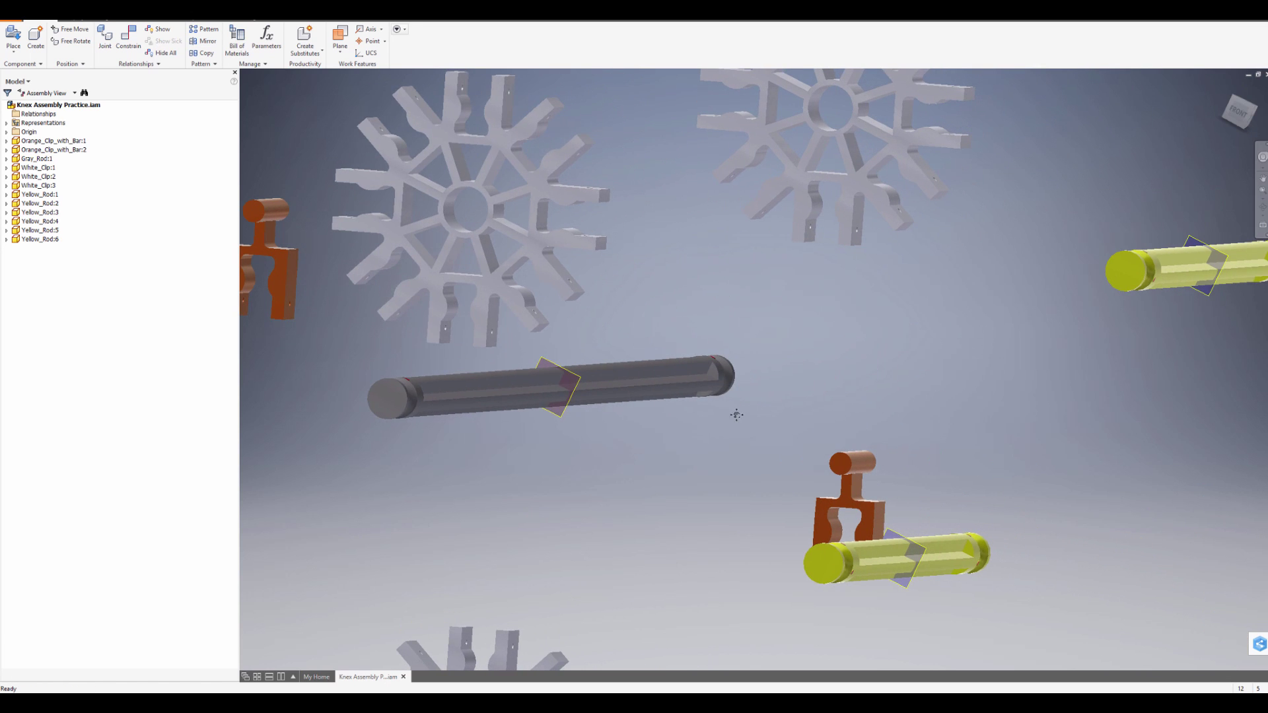
click(104, 46)
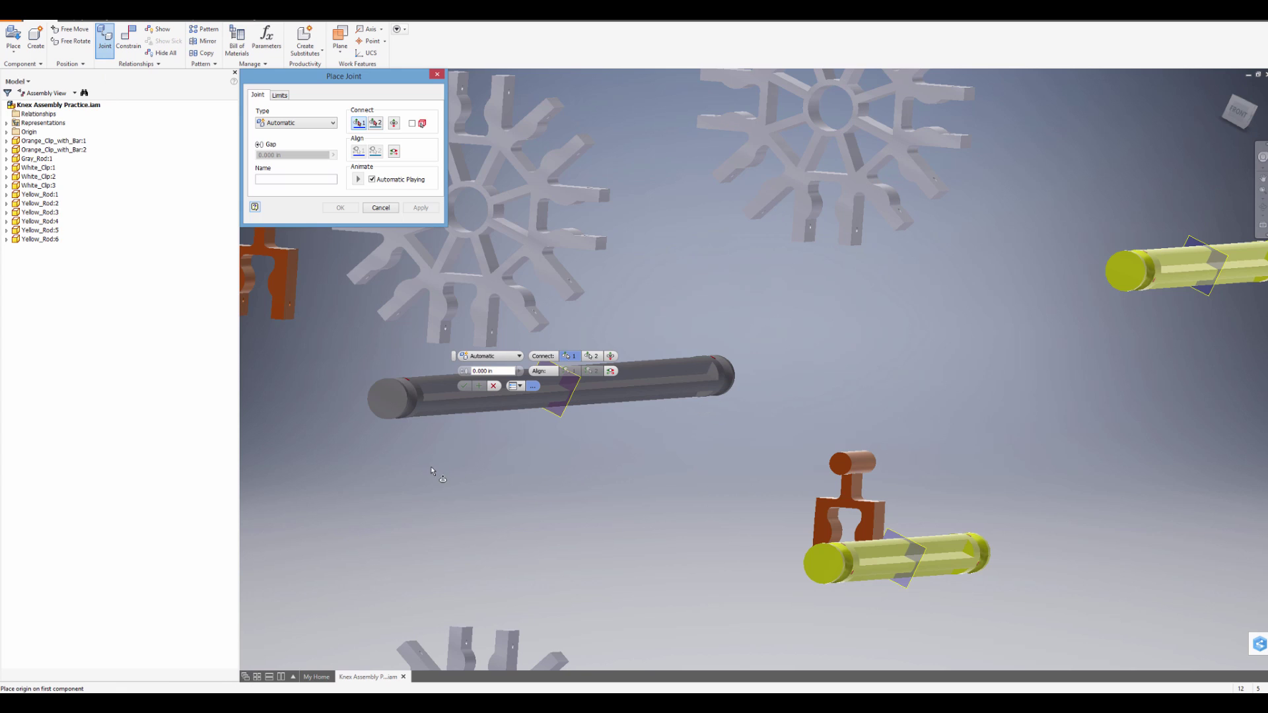
click(386, 402)
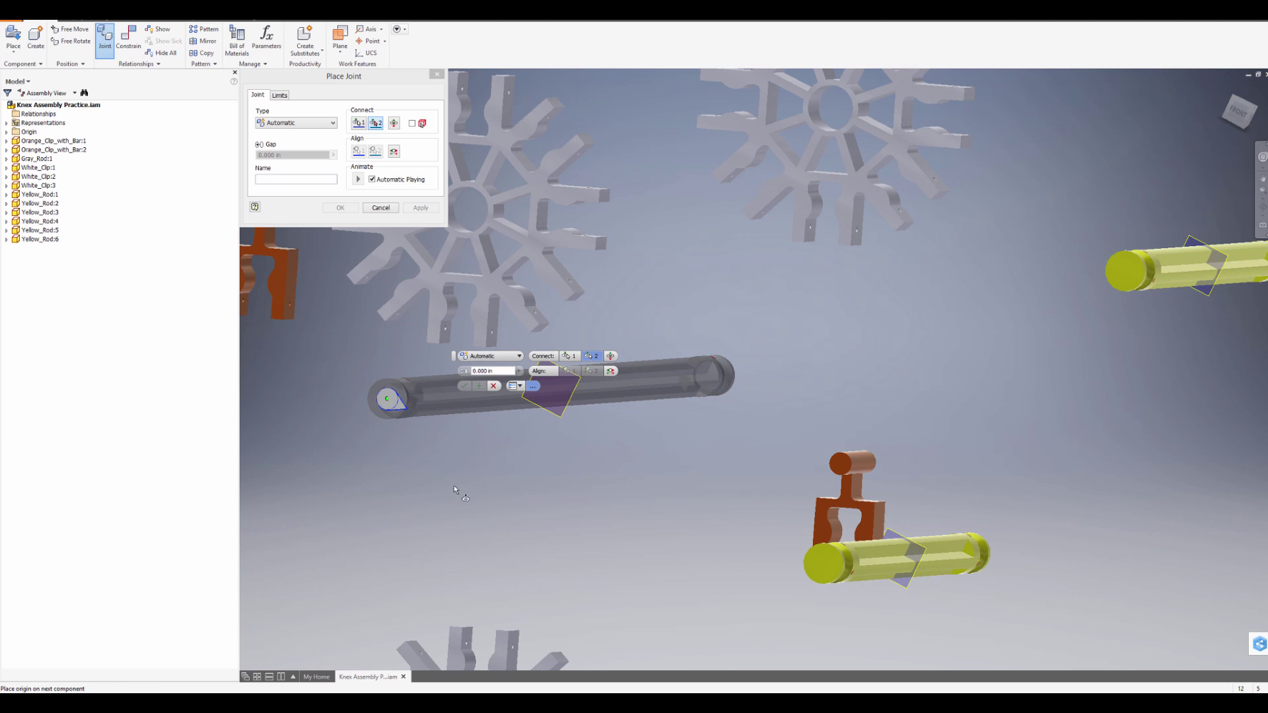
shift+middle_drag(776, 423, 817, 339)
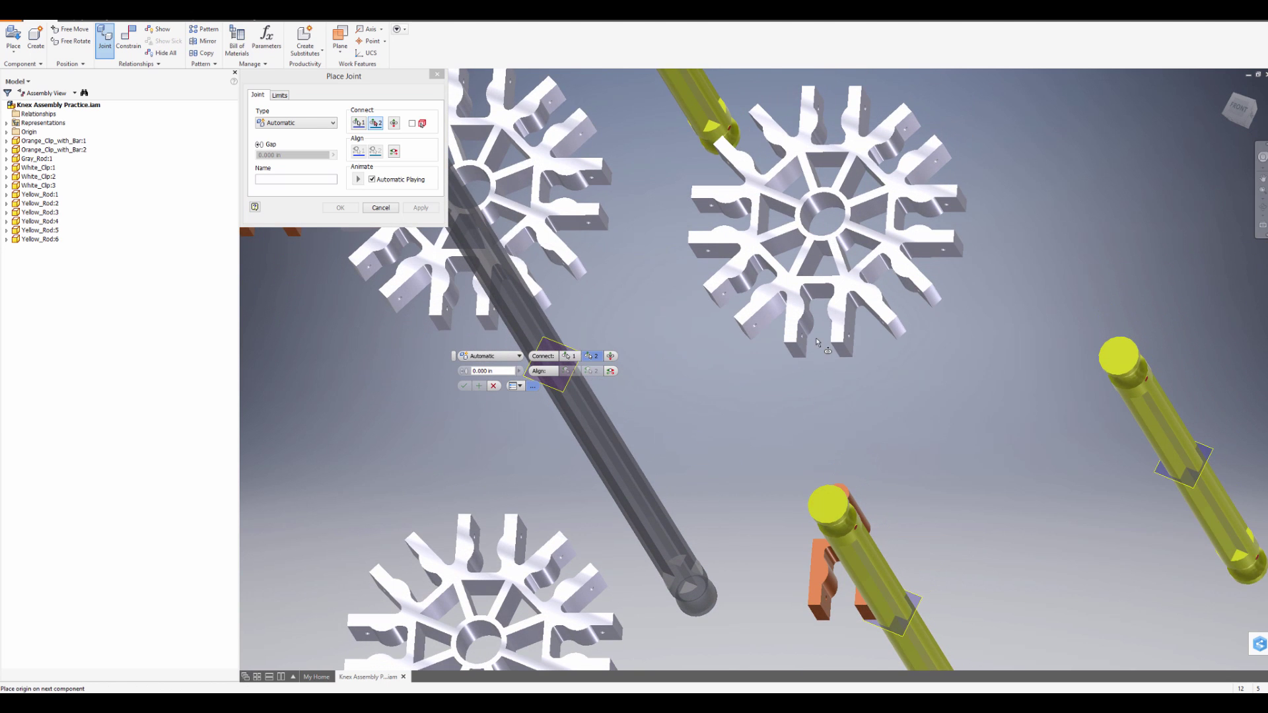
scroll(818, 307, down, 3)
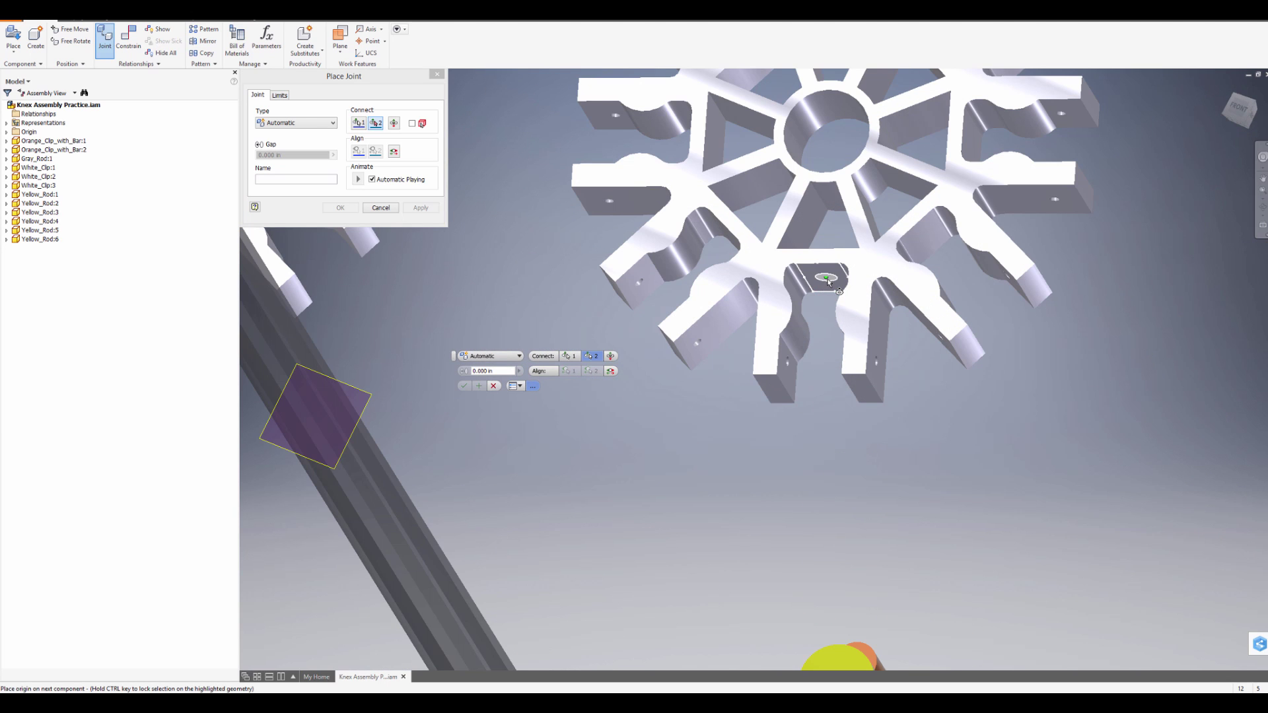
click(829, 282)
scroll(1002, 496, up, 3)
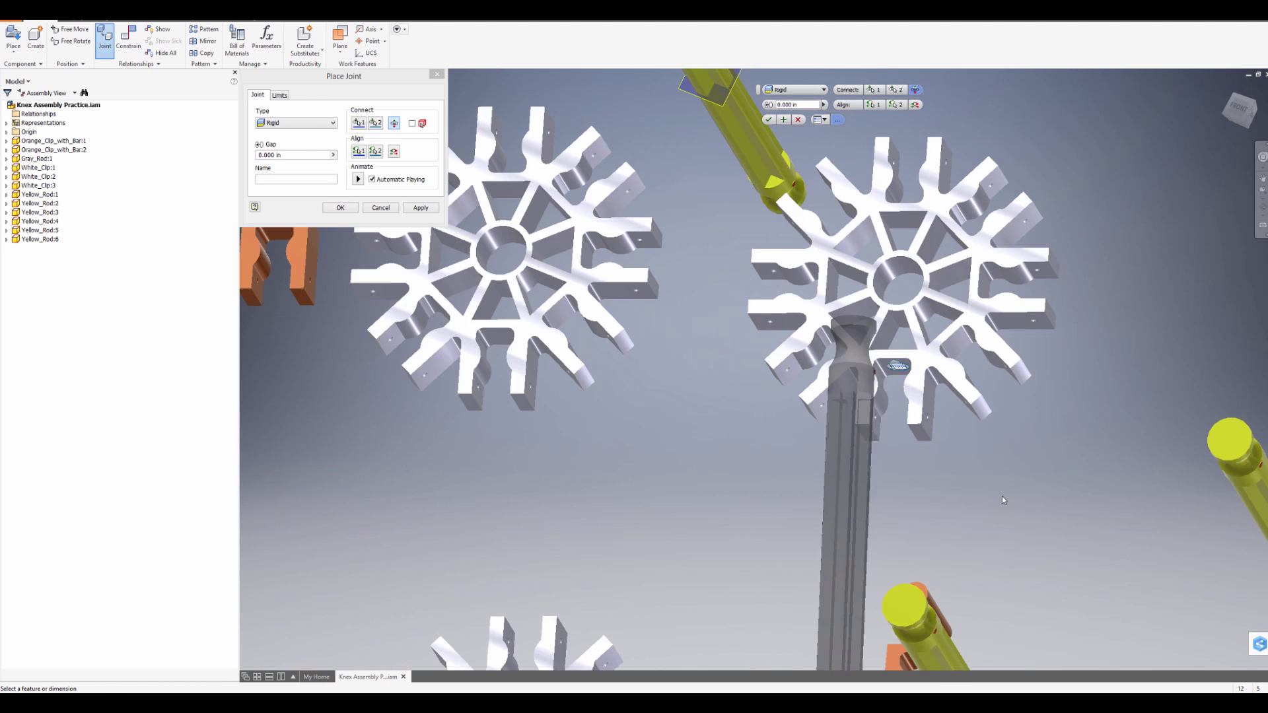
scroll(1001, 496, up, 3)
middle_drag(1055, 524, 879, 290)
scroll(880, 336, up, 2)
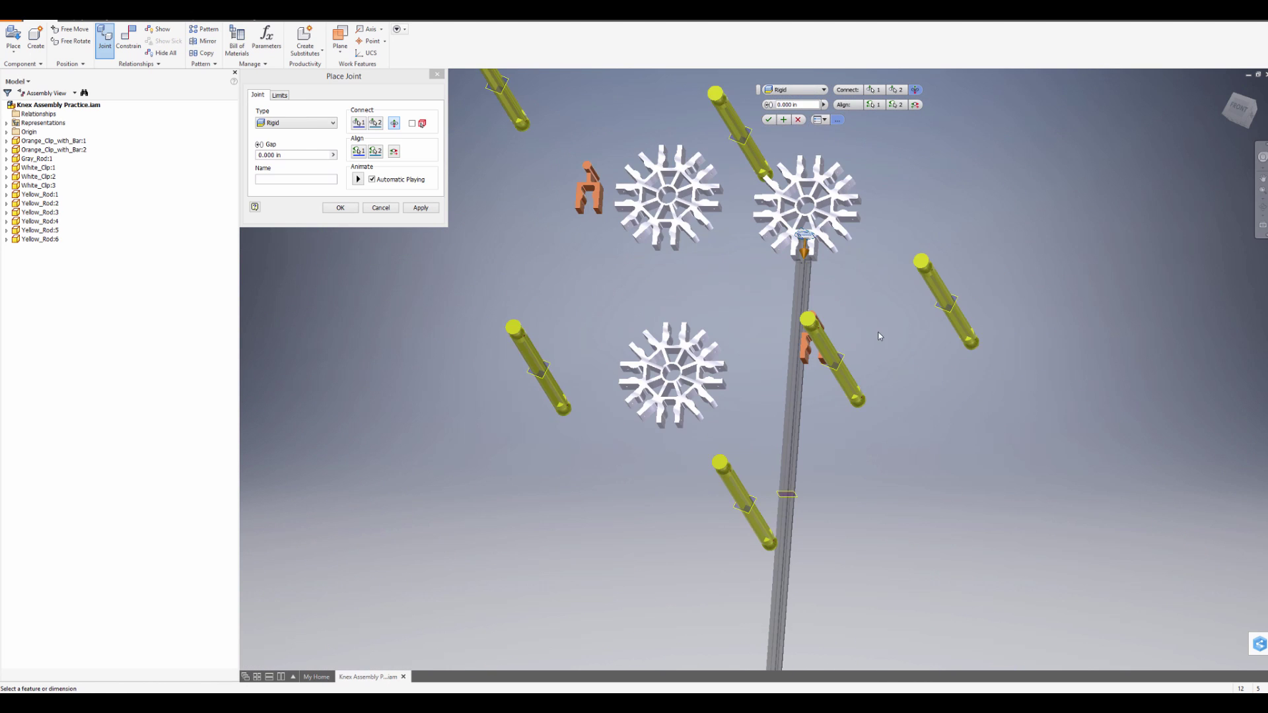
middle_drag(879, 336, 853, 290)
click(423, 208)
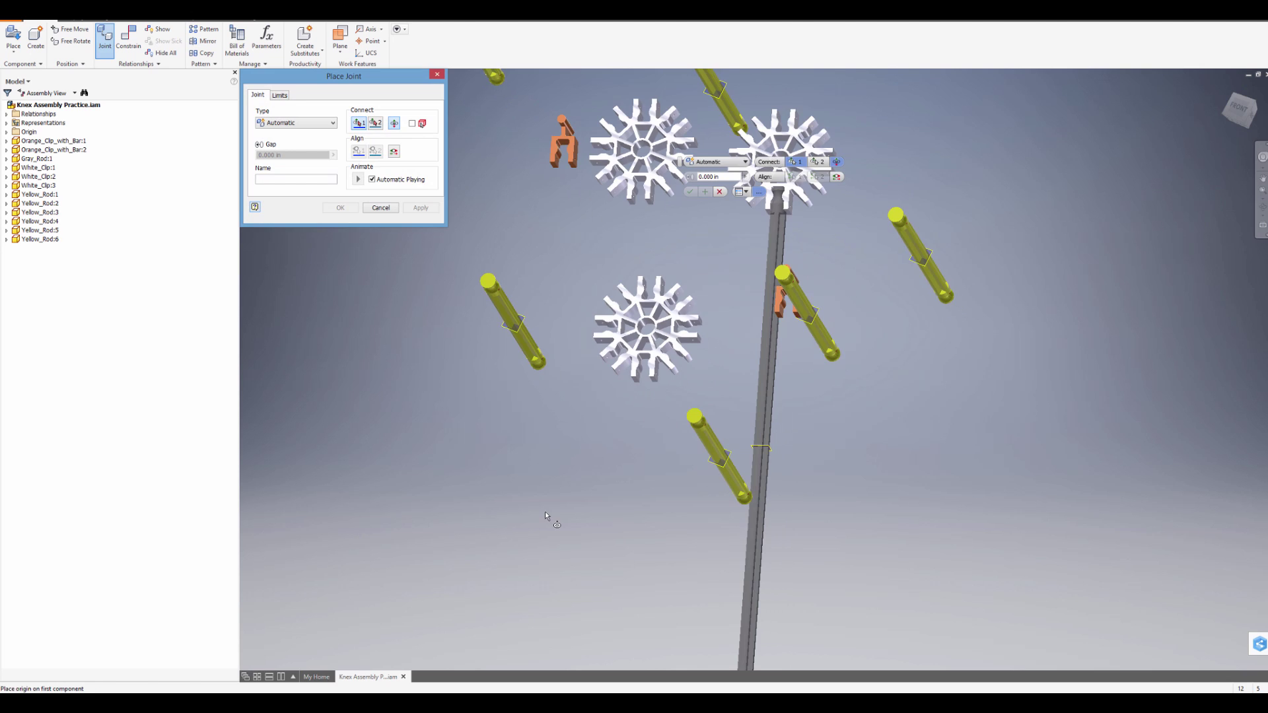
Connect the center hole of the second white clip to the free end of the gray rod with a rotational joint
scroll(545, 511, up, 3)
scroll(566, 513, down, 3)
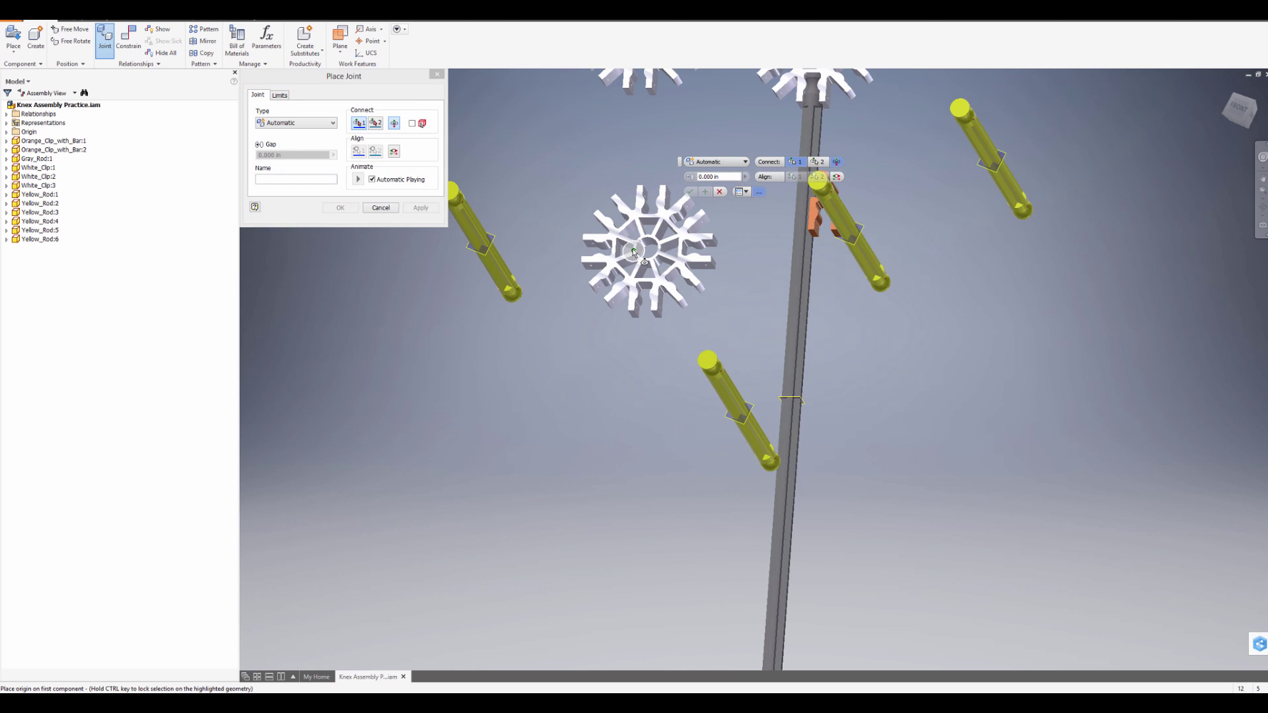
scroll(689, 311, up, 3)
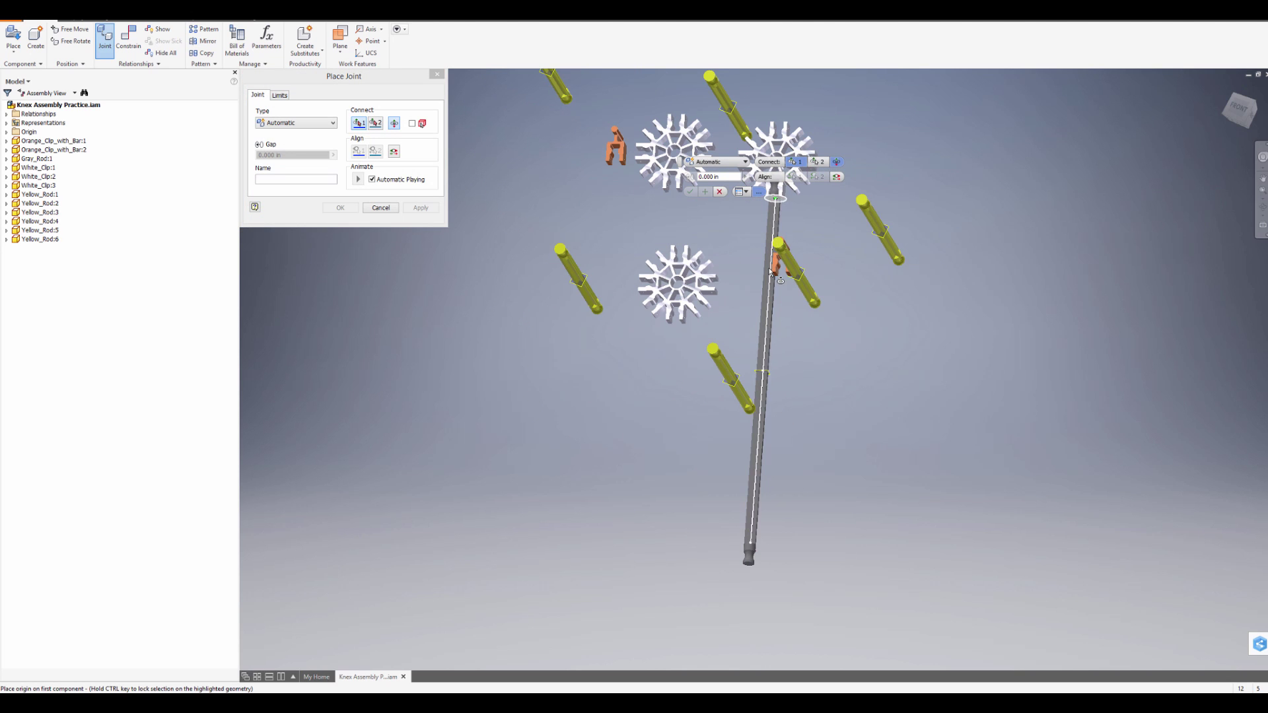
scroll(523, 518, down, 4)
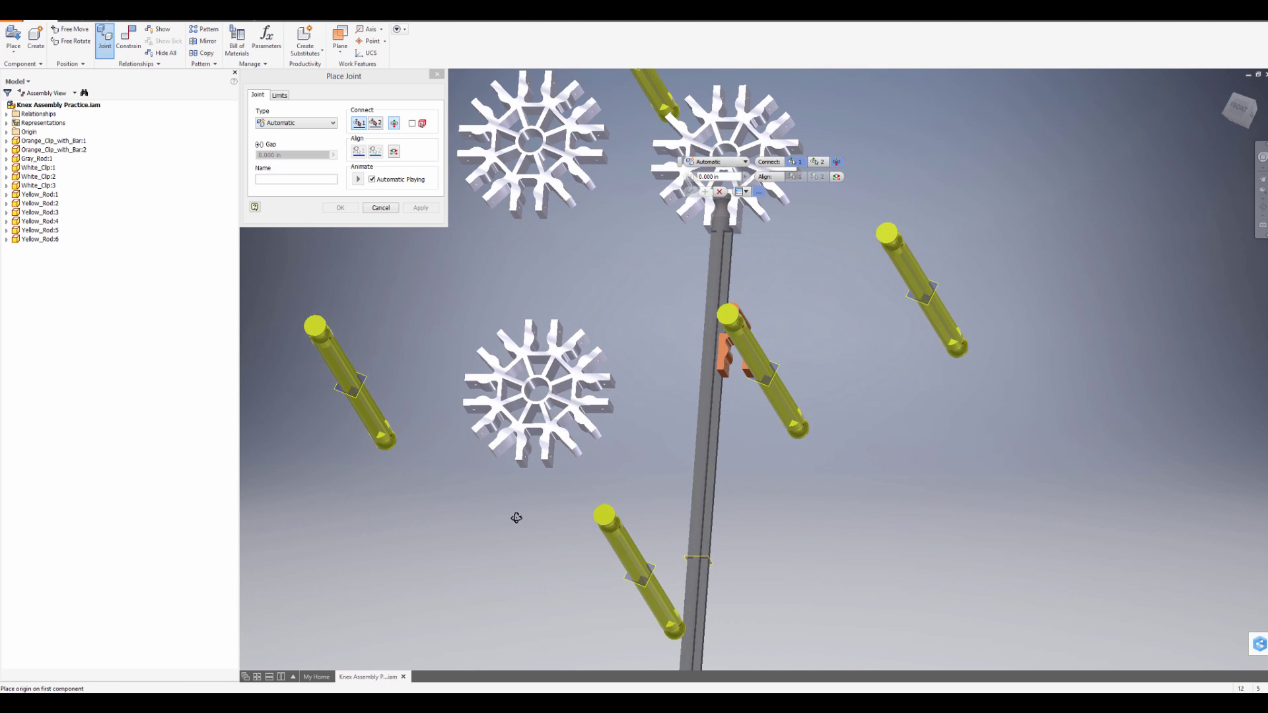
scroll(528, 316, down, 5)
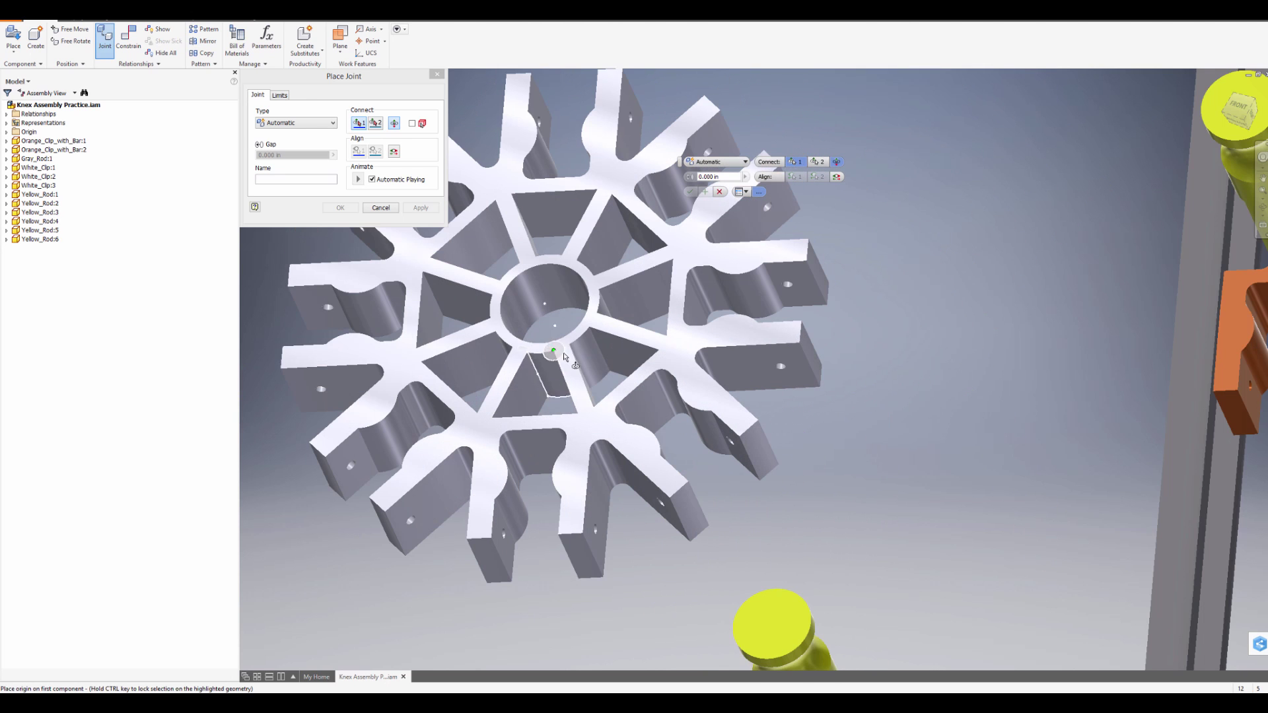
click(588, 295)
scroll(672, 410, up, 6)
scroll(671, 409, down, 3)
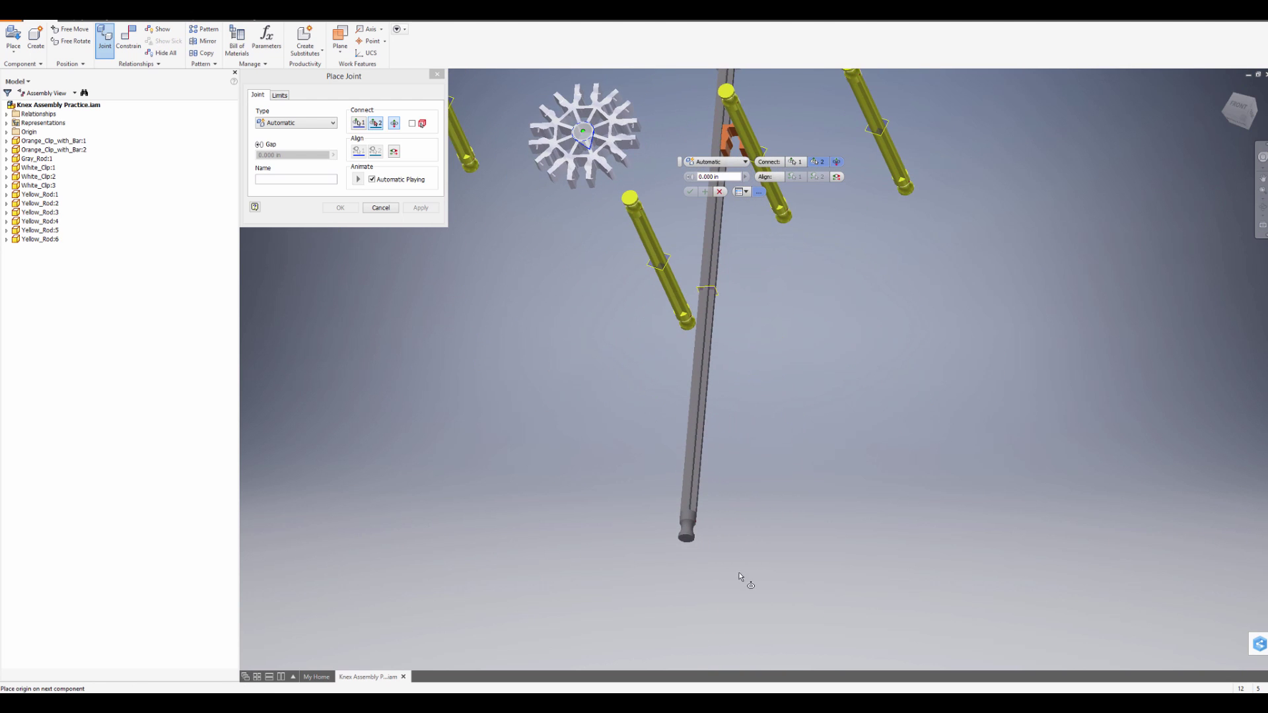
scroll(739, 576, down, 3)
click(680, 519)
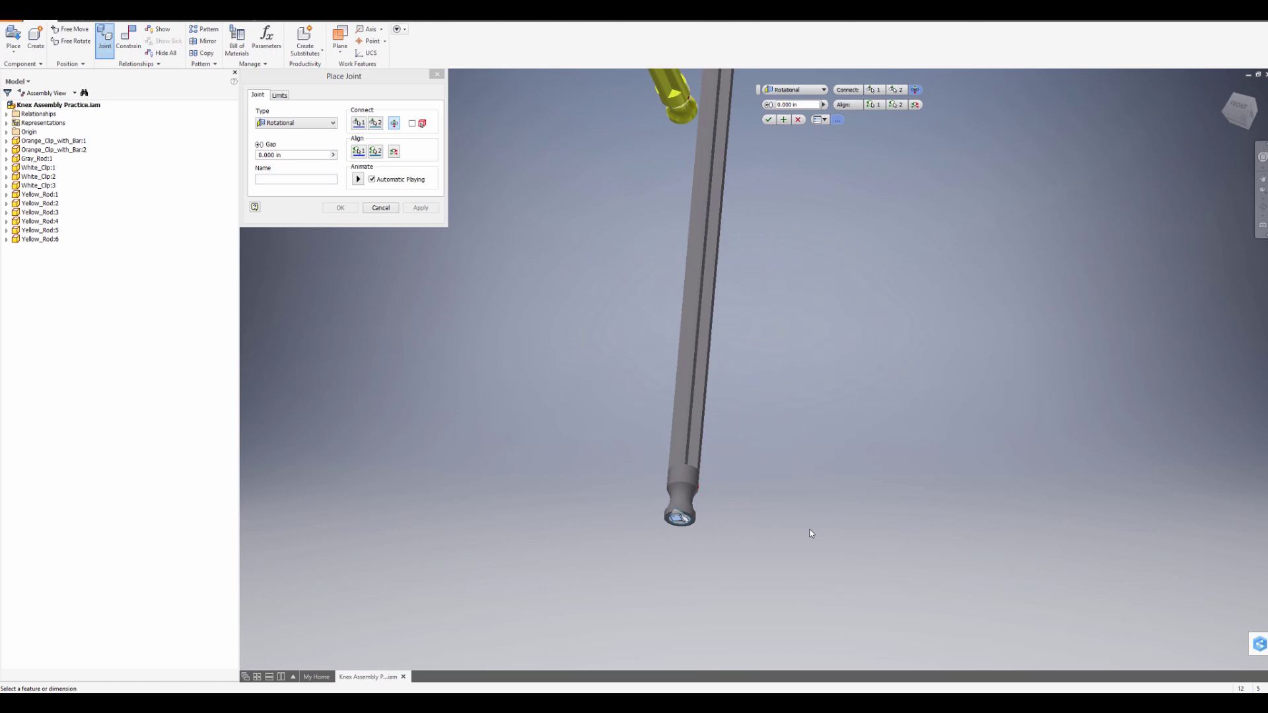
scroll(766, 528, up, 4)
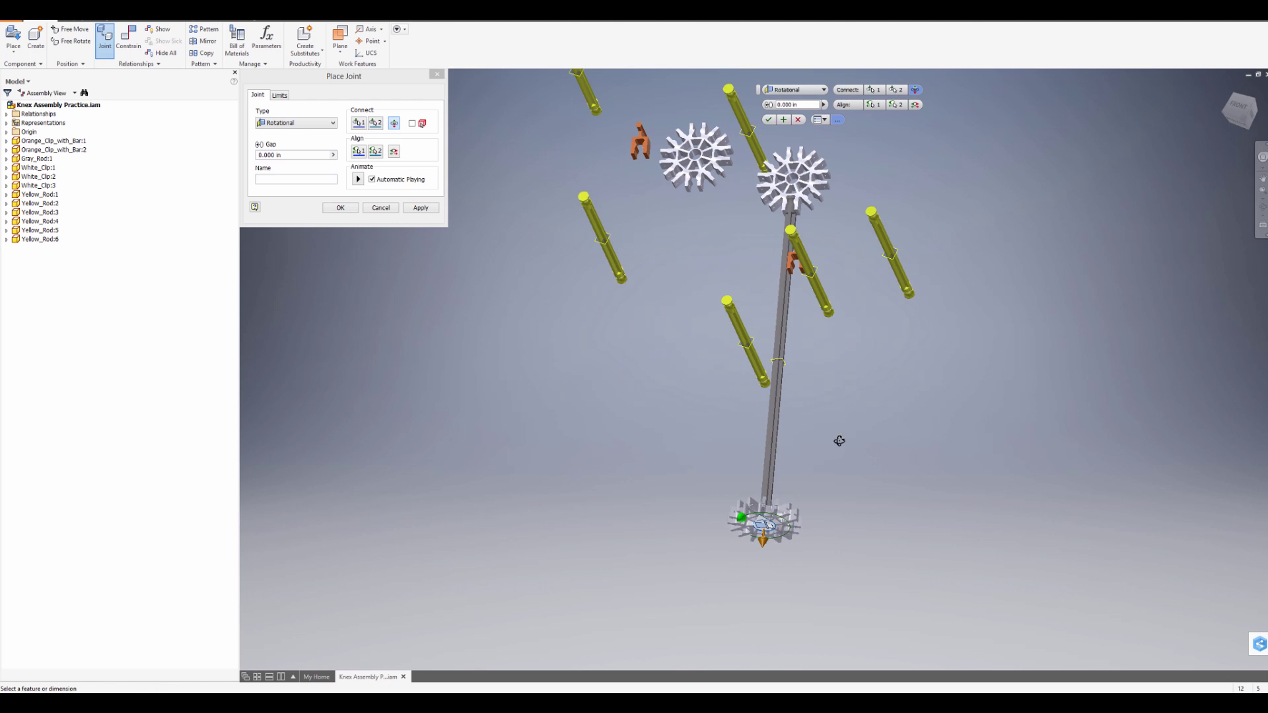
shift+middle_drag(840, 441, 831, 457)
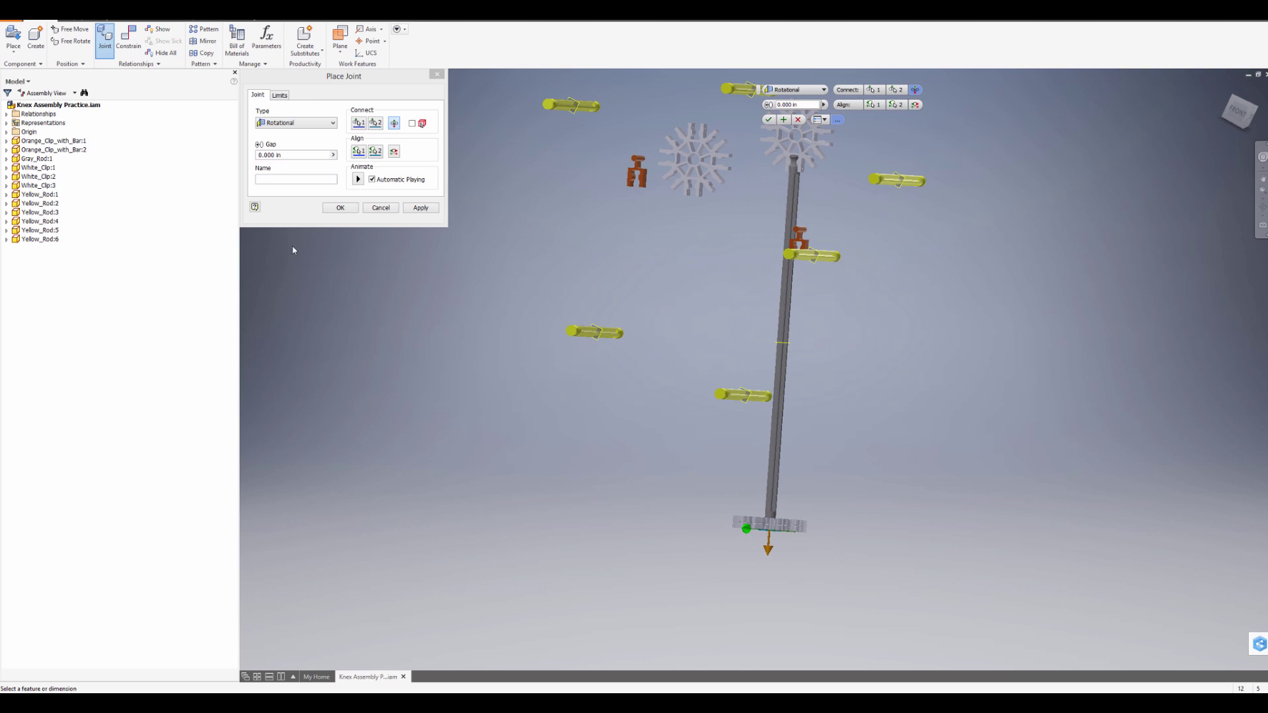
Set the rotational joint's gap to -5, apply it and finish placing joints
click(301, 155)
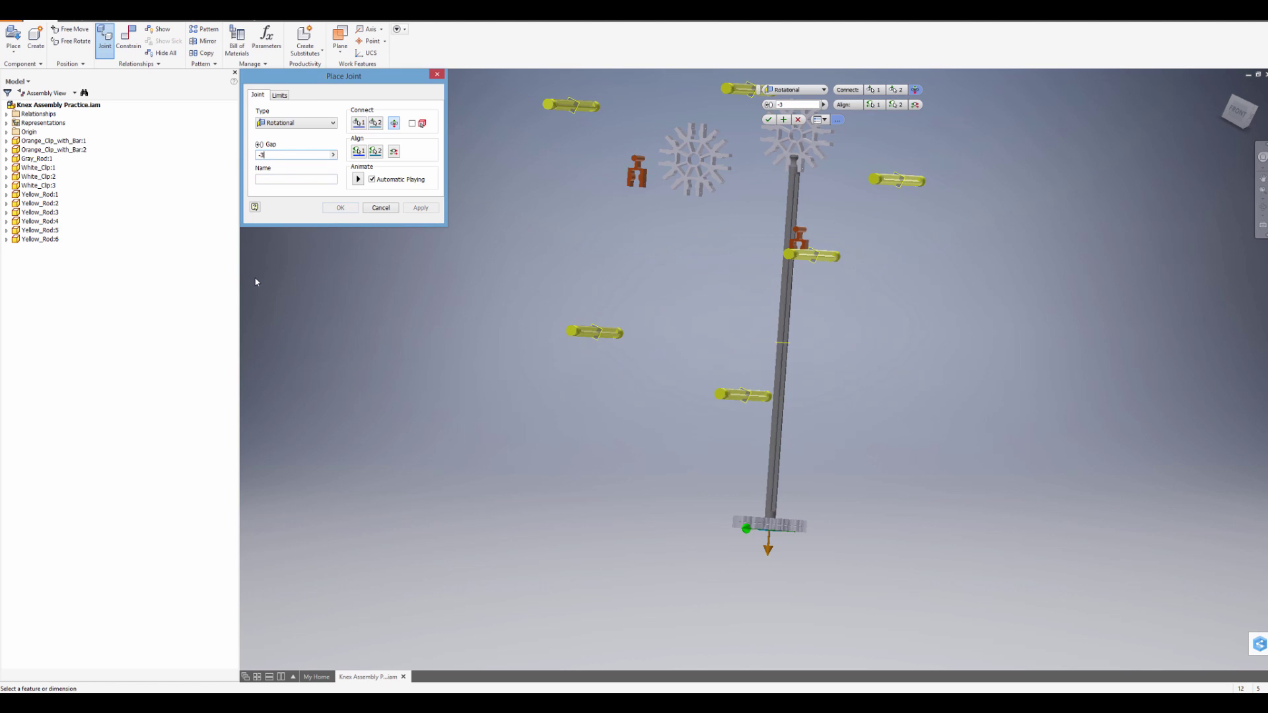
key(Tab)
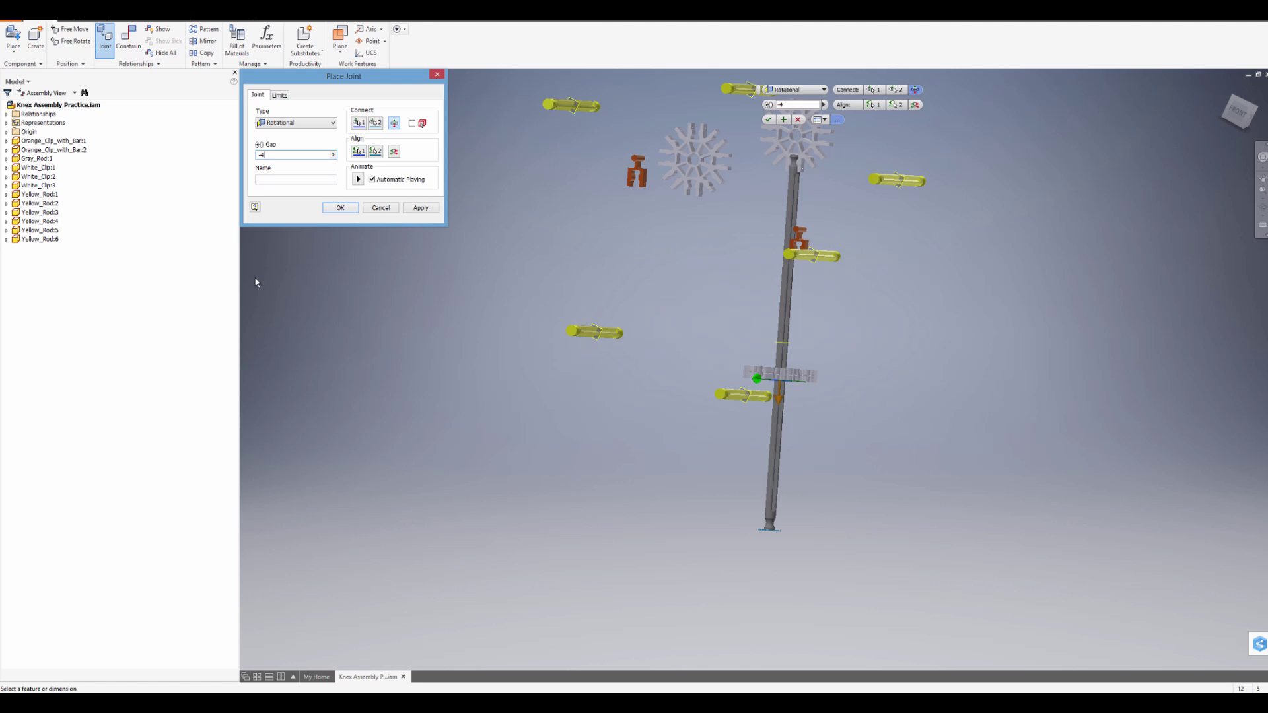
key(BackSpace)
key(Tab)
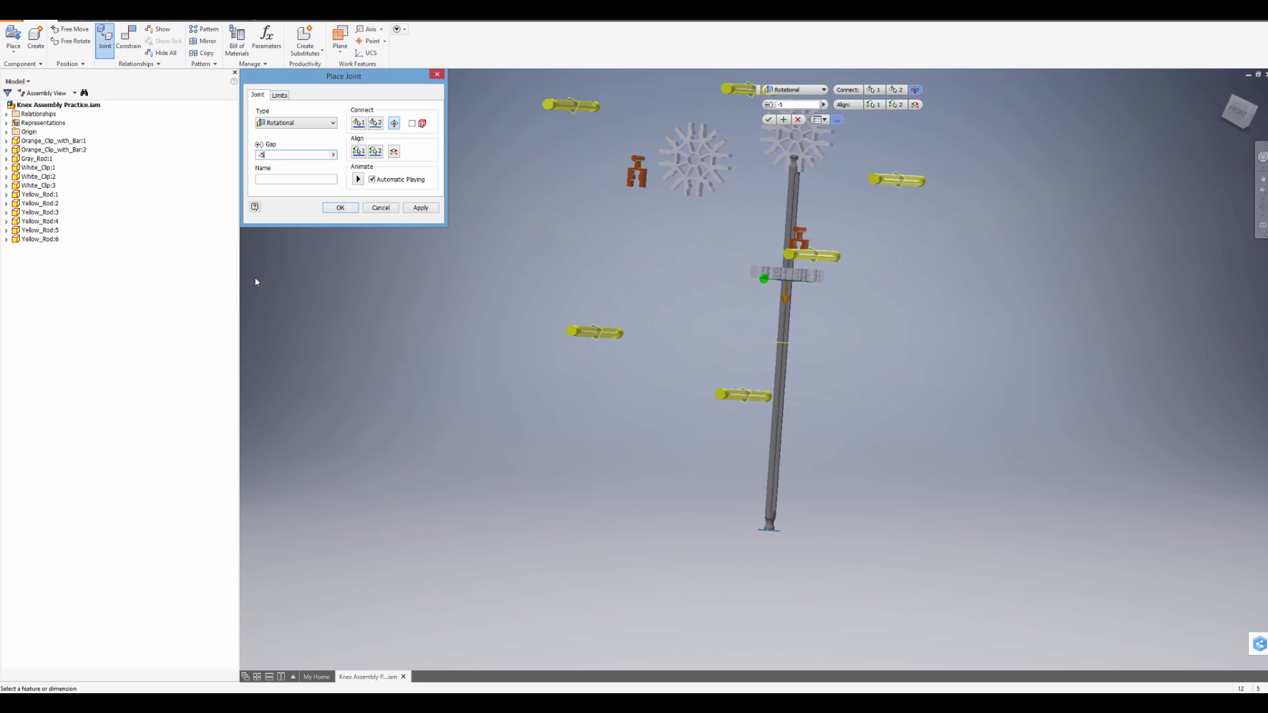
mouse_move(591, 402)
shift+middle_down()
mouse_move(555, 388)
mouse_move(574, 409)
shift+middle_up()
scroll(528, 289, down, 3)
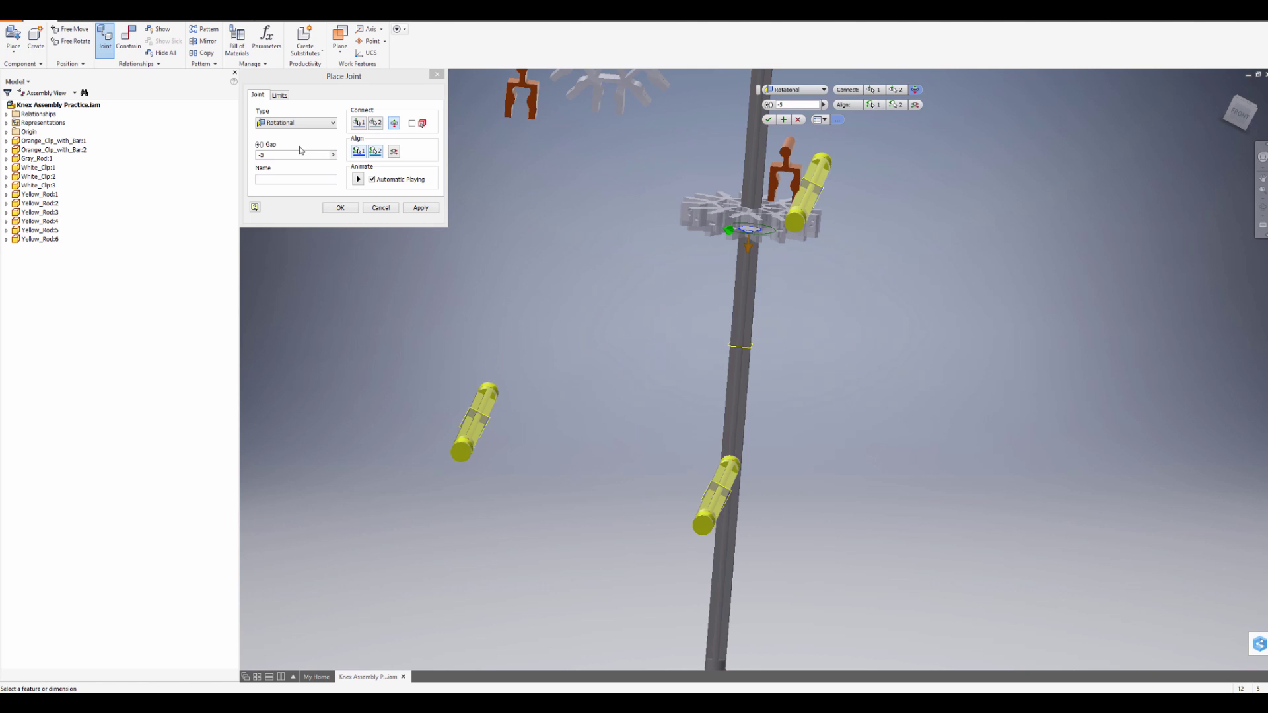
click(418, 207)
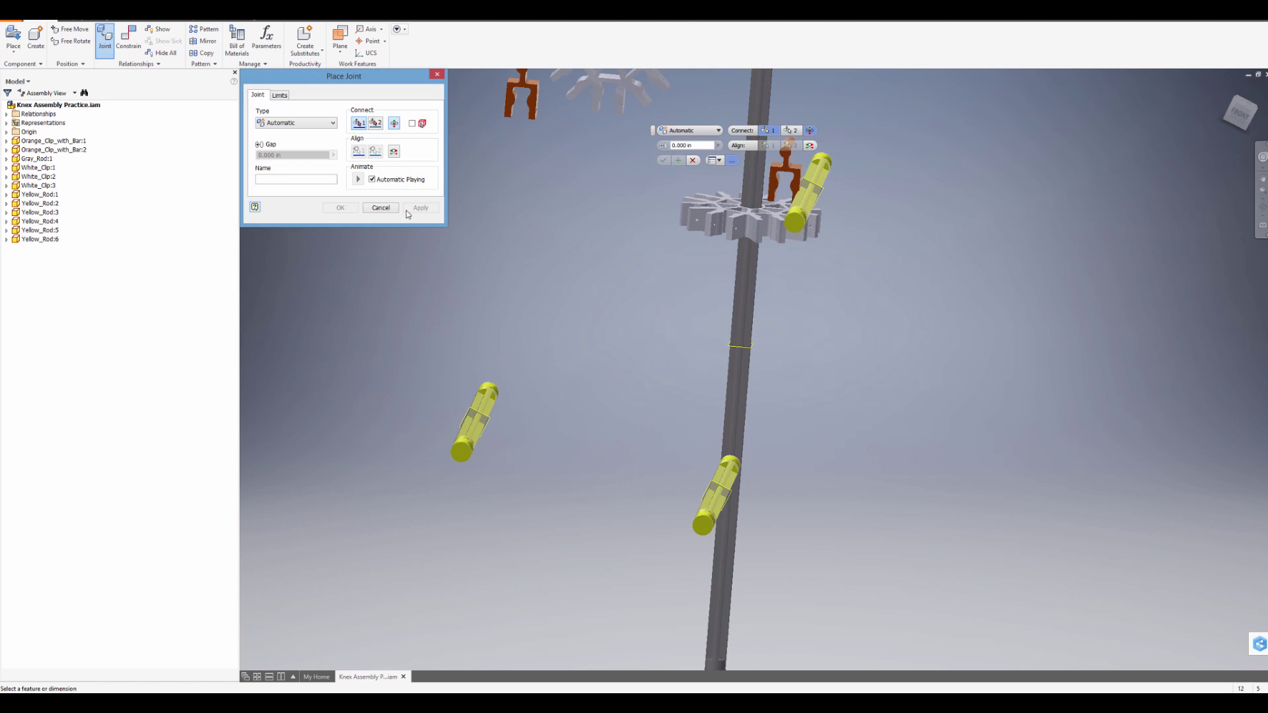
click(383, 209)
Rotate the middle white clip about the gray rod to test its joint
scroll(650, 301, up, 5)
shift+middle_drag(651, 301, 566, 302)
key(Escape)
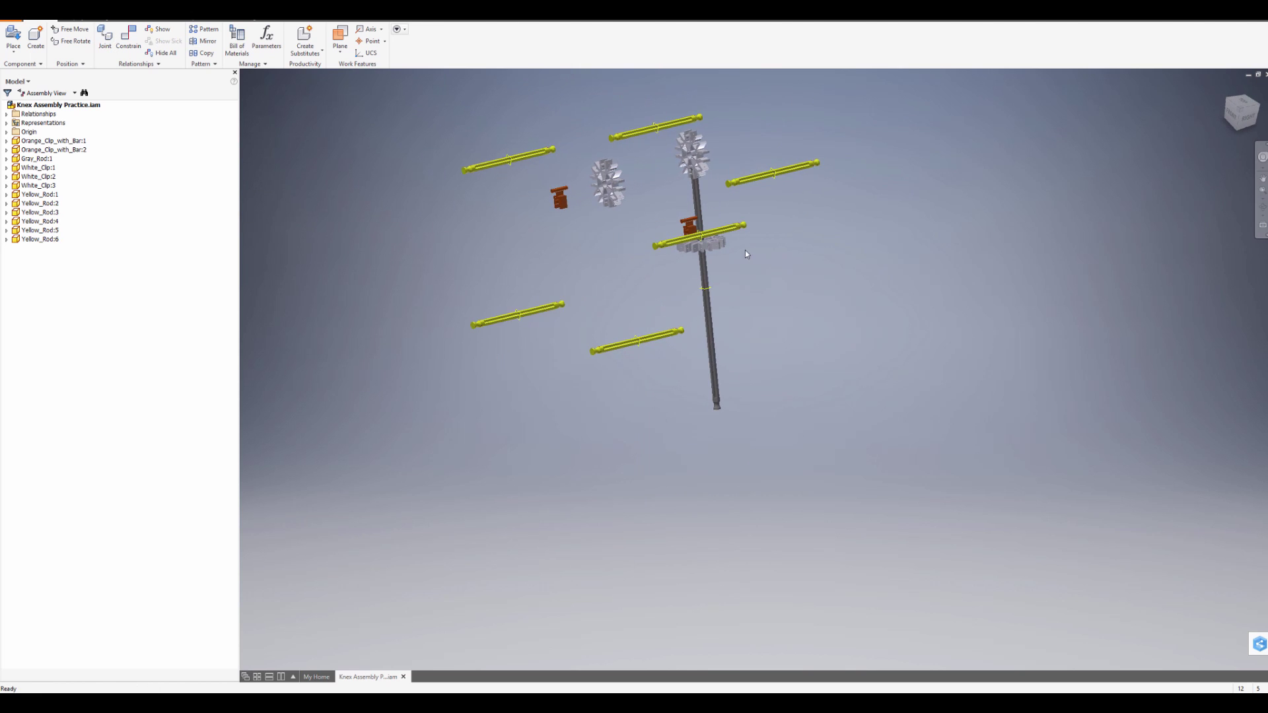
scroll(730, 252, down, 6)
drag(659, 226, 687, 245)
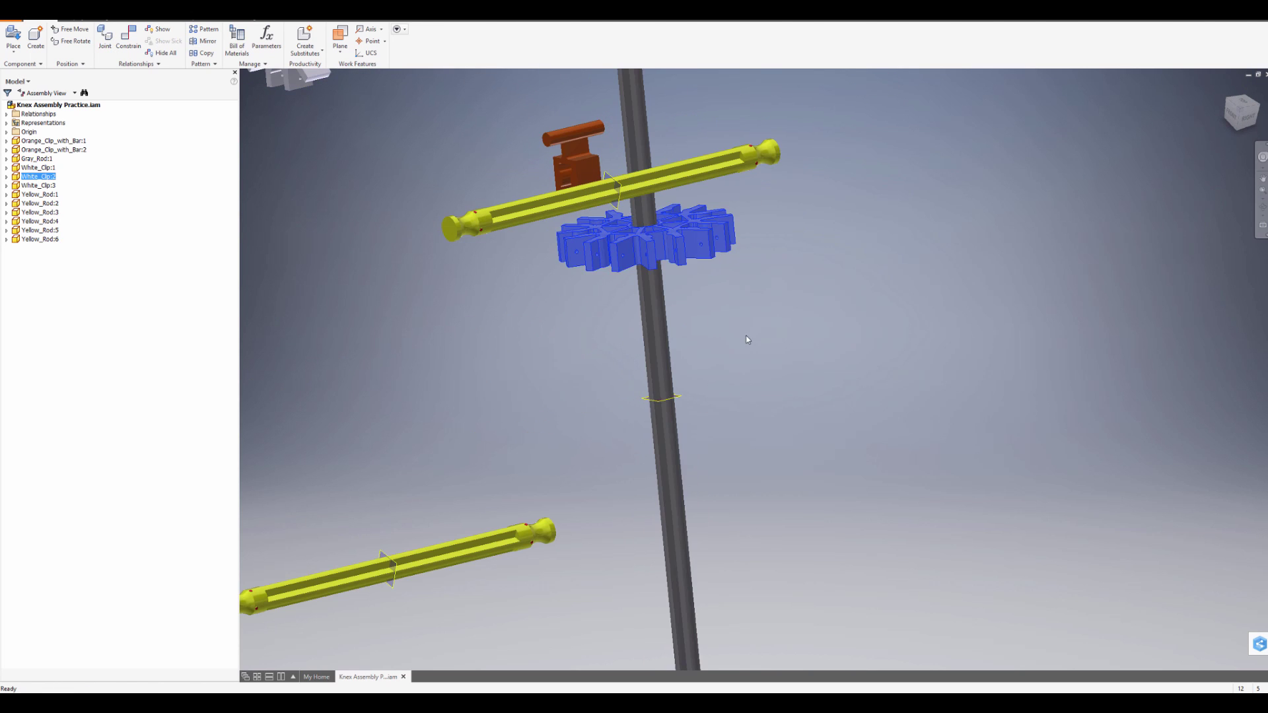
Ground the gray rod so it stays fixed in the assembly
click(751, 345)
scroll(665, 341, up, 5)
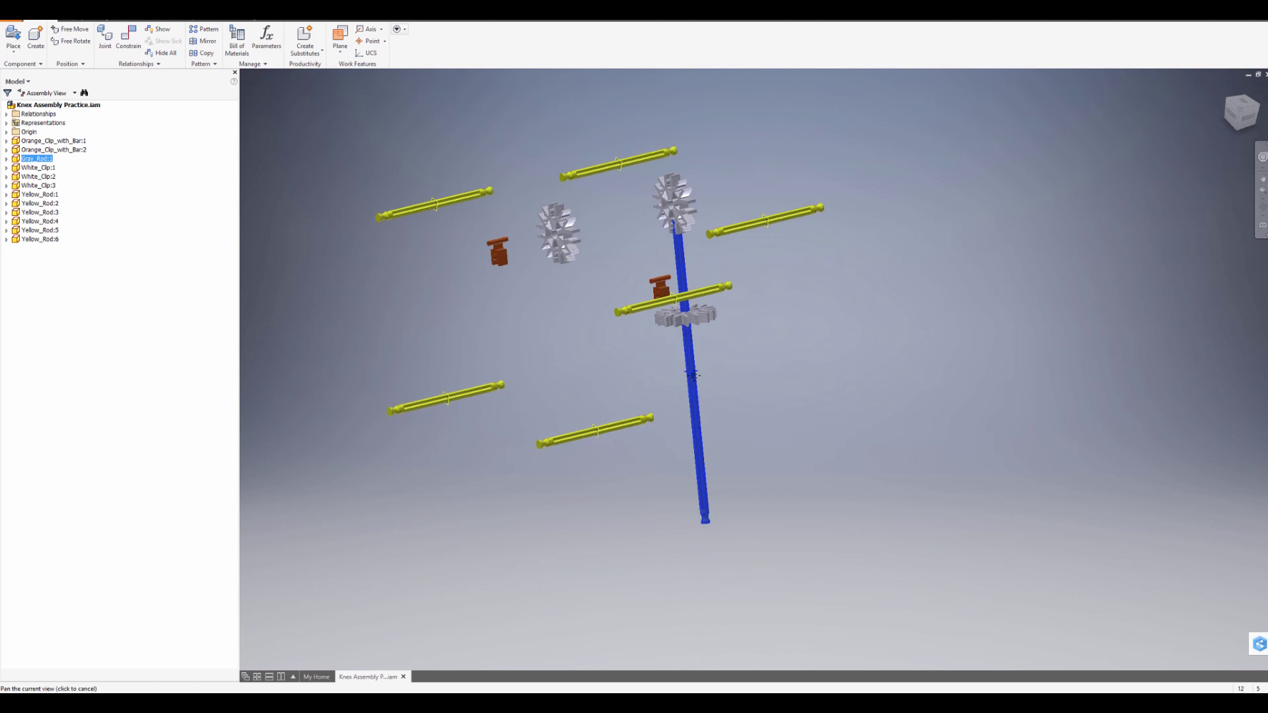
scroll(667, 375, down, 5)
right_click(644, 353)
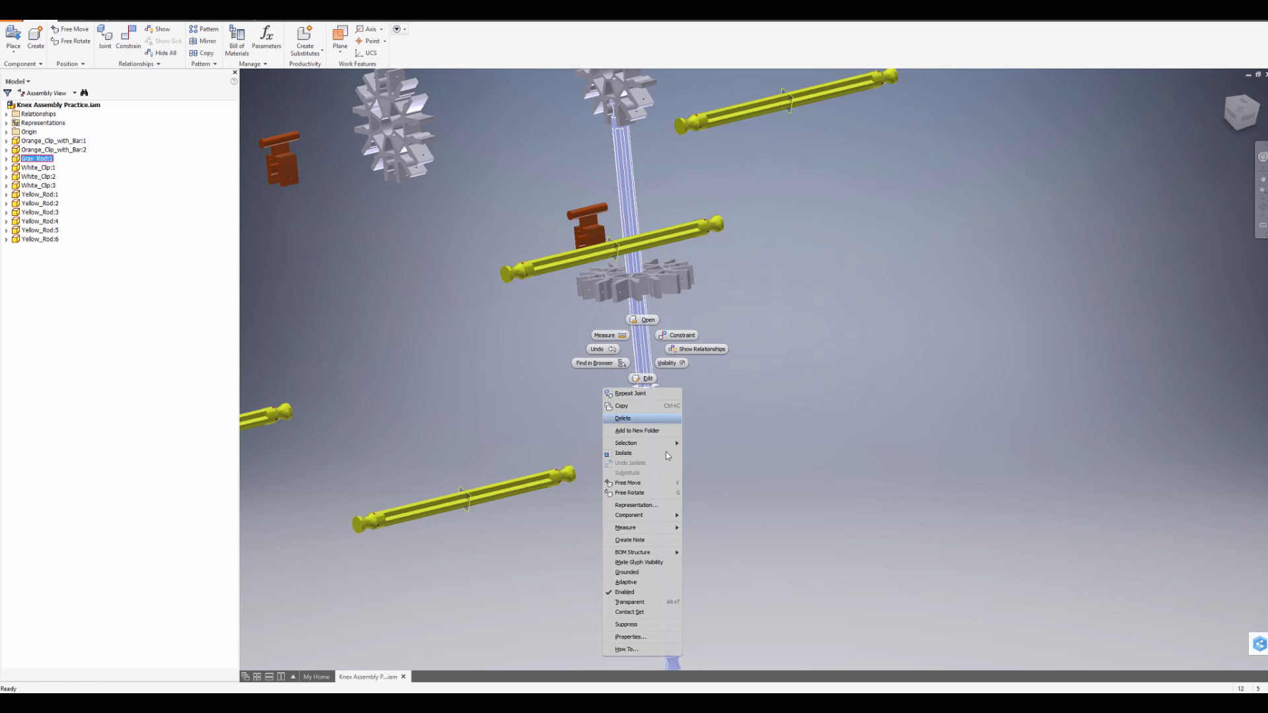
click(651, 576)
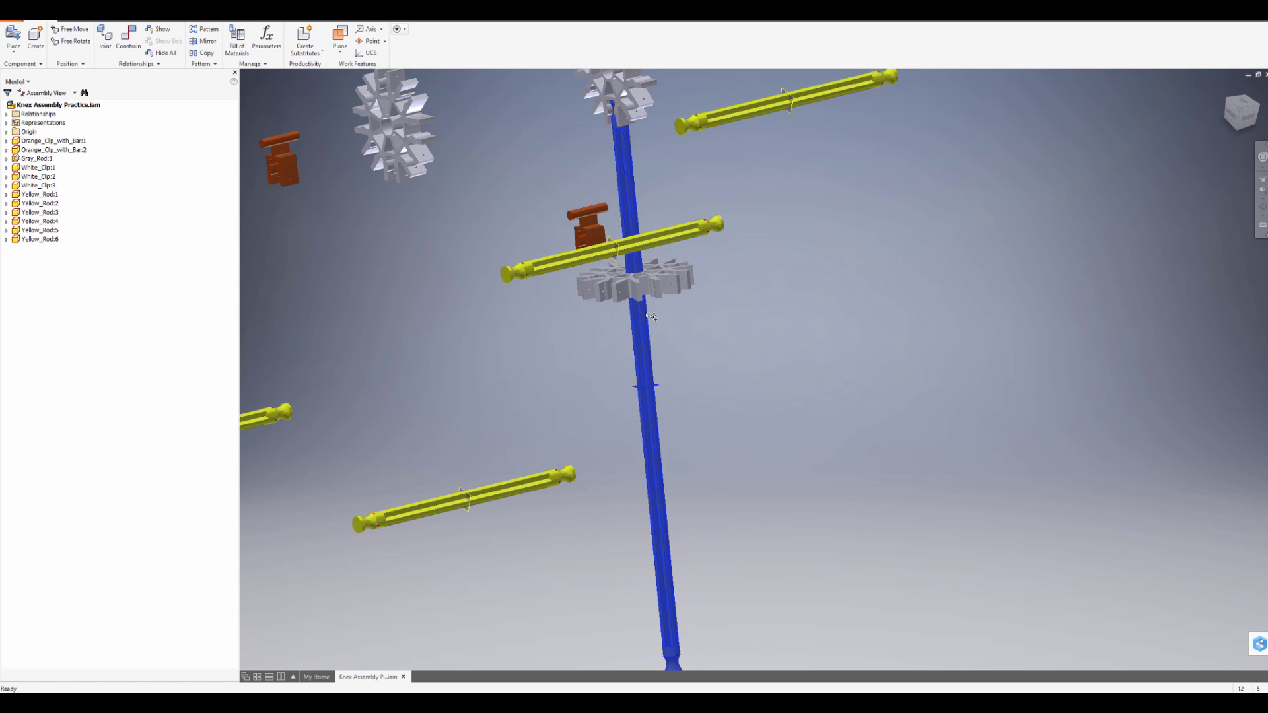
Spin the middle white clip around the grounded gray rod to check its motion
mouse_move(665, 291)
mouse_down()
mouse_move(724, 291)
mouse_move(663, 297)
mouse_move(677, 302)
mouse_up()
scroll(733, 456, up, 5)
middle_drag(733, 456, 564, 385)
scroll(550, 368, down, 3)
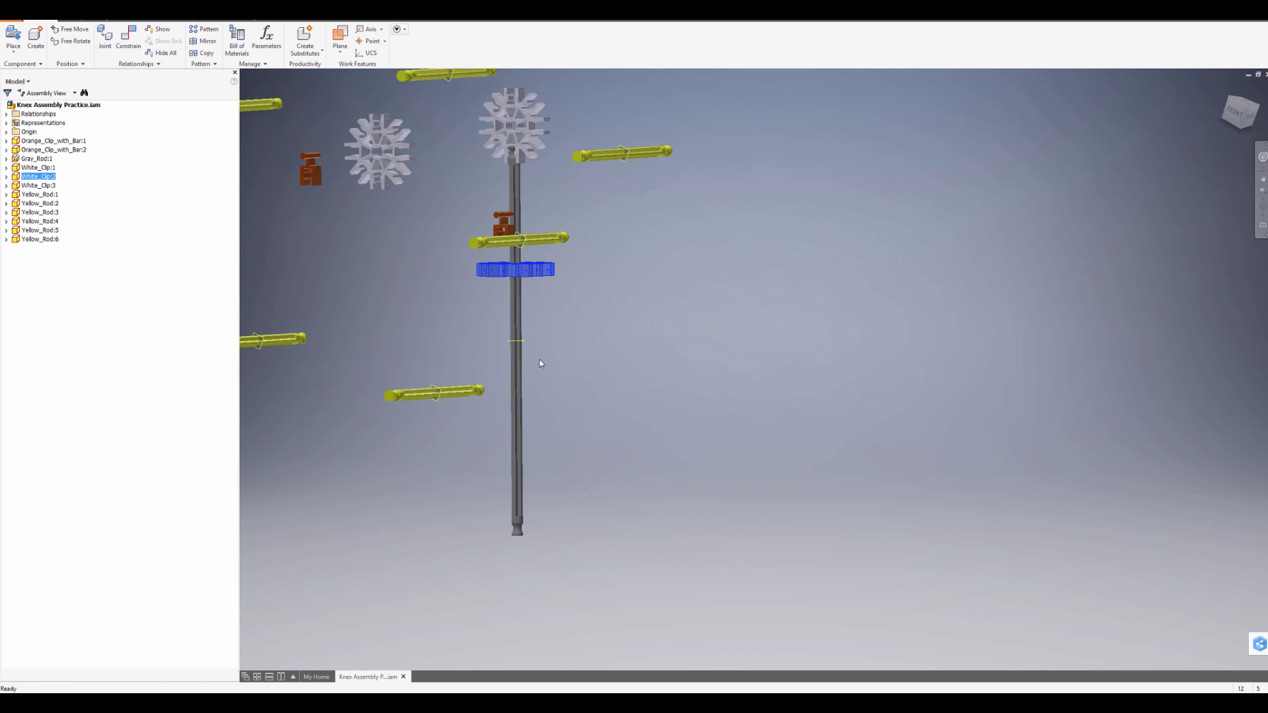
Connect the loose white clip's slot to the end face at the gray rod's lower end with a joint
click(128, 38)
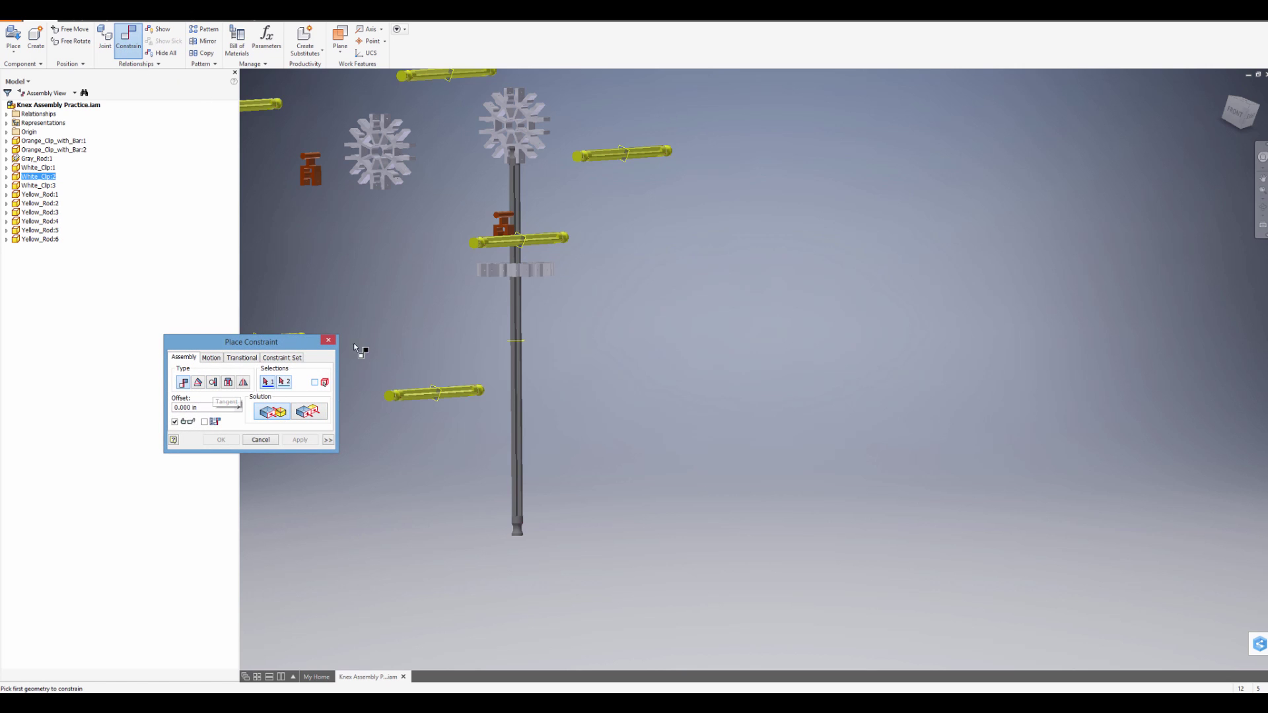
click(328, 341)
click(105, 38)
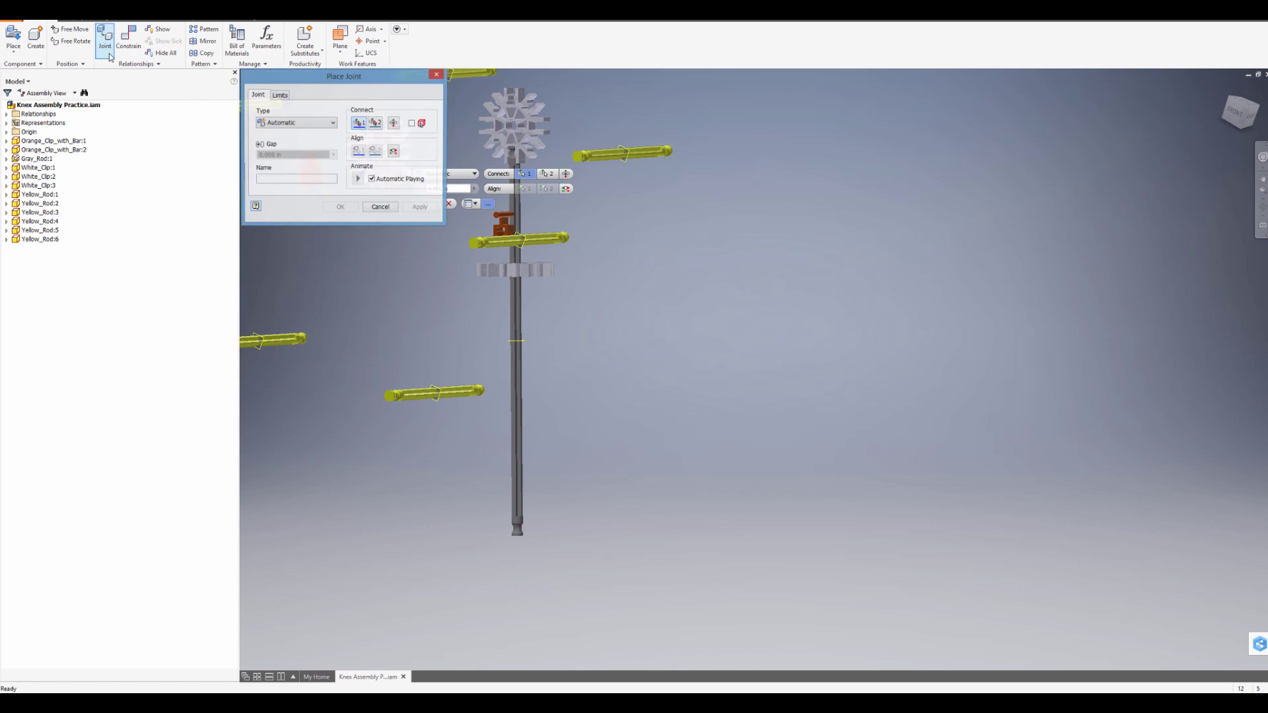
middle_drag(526, 446, 891, 508)
shift+middle_drag(759, 331, 781, 273)
scroll(764, 204, down, 8)
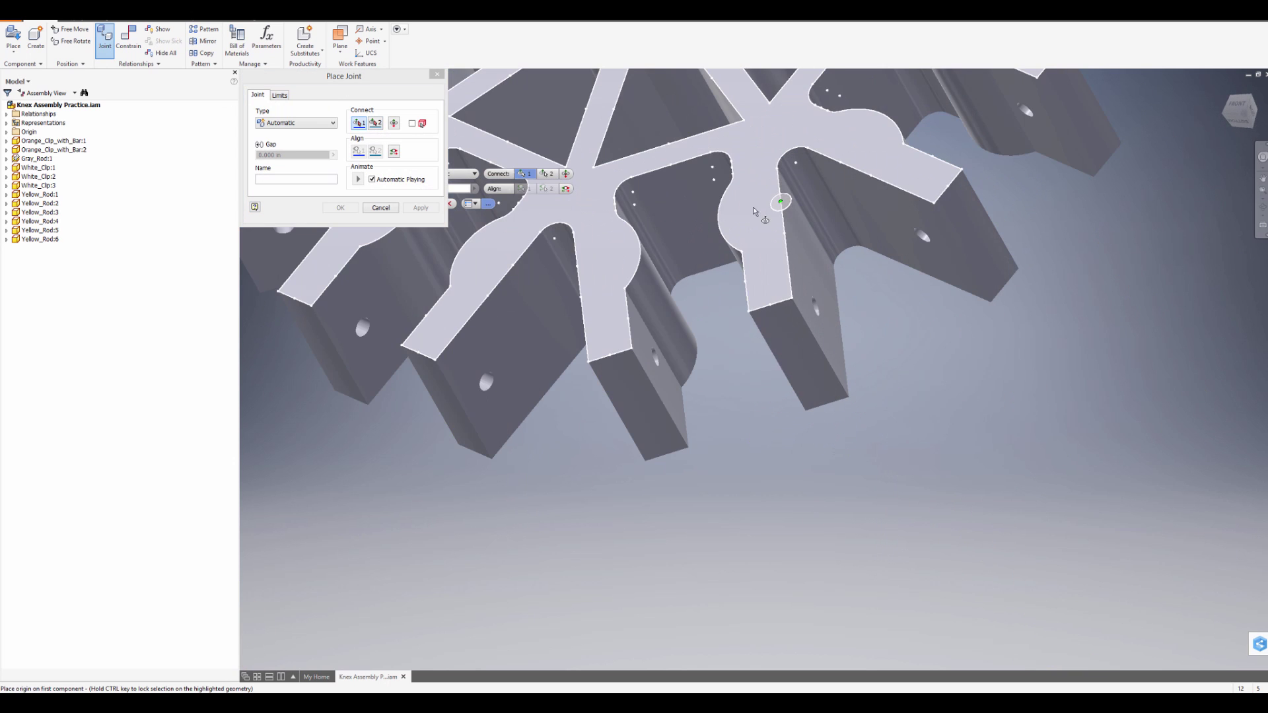
click(692, 221)
scroll(696, 218, up, 8)
middle_drag(830, 453, 691, 311)
scroll(681, 481, down, 5)
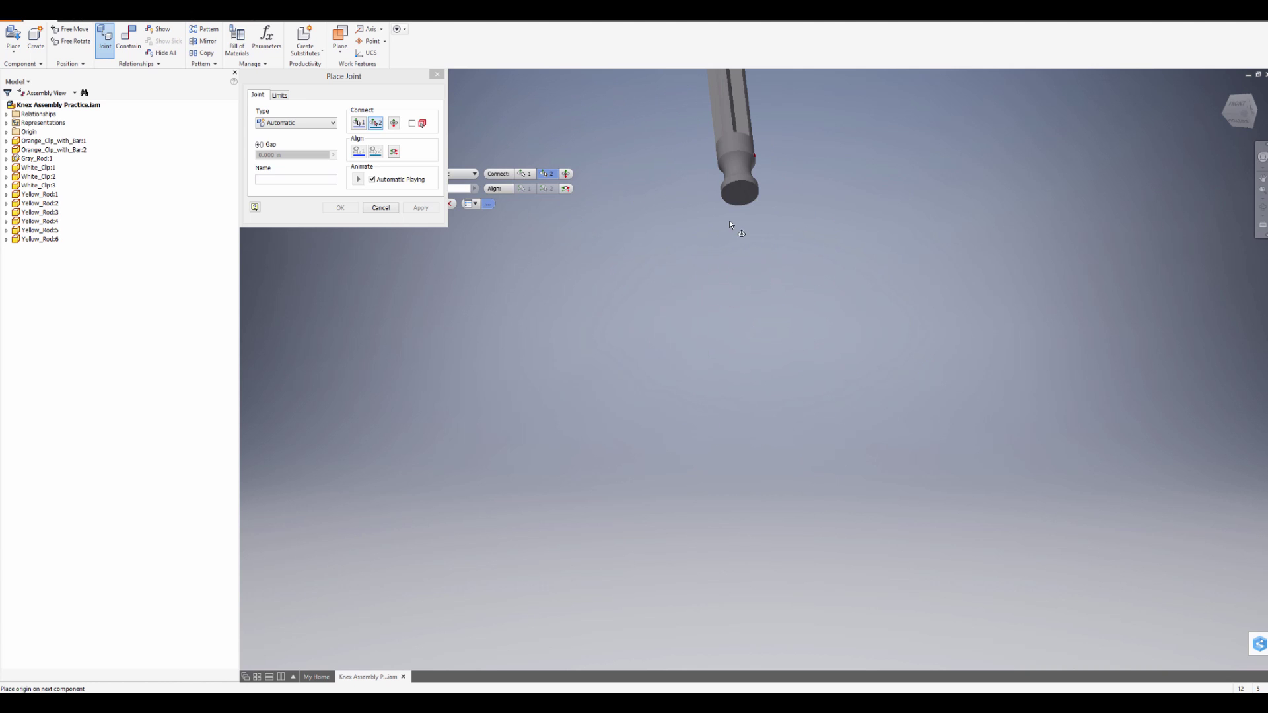
click(738, 202)
Try the Rotational type for the joint between the lower white clip and the gray rod
scroll(753, 251, down, 5)
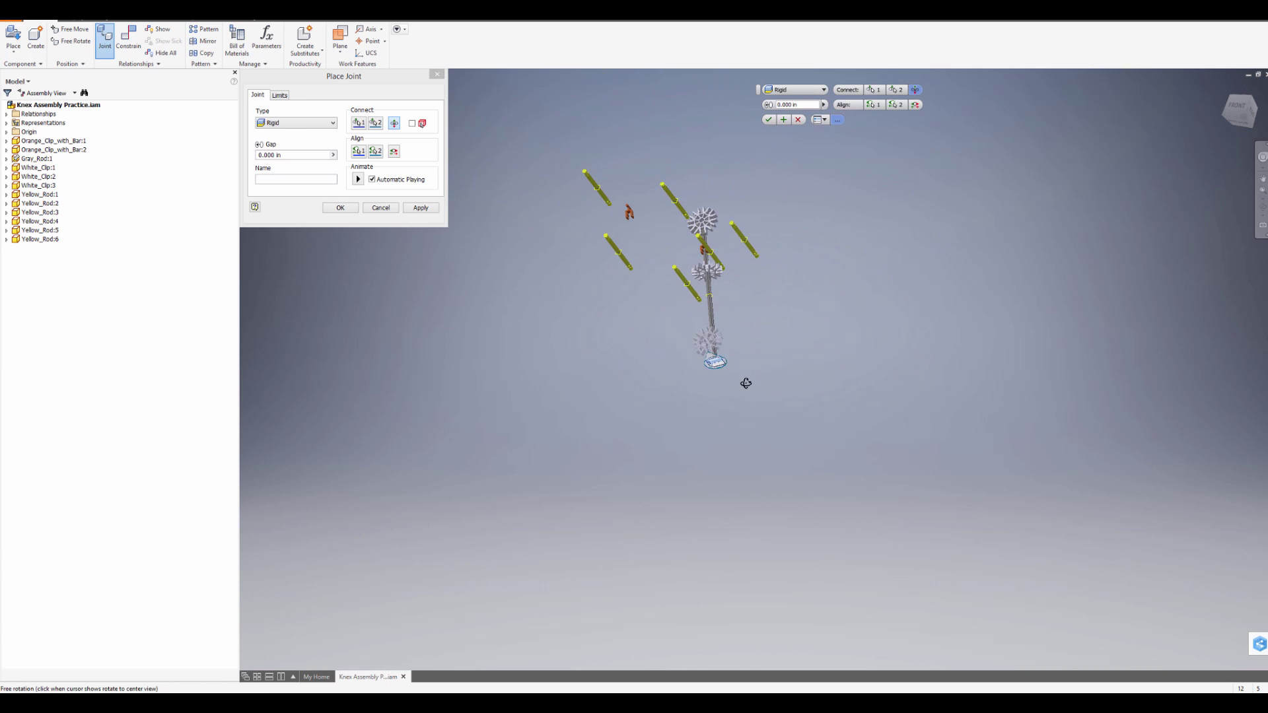
scroll(727, 377, down, 5)
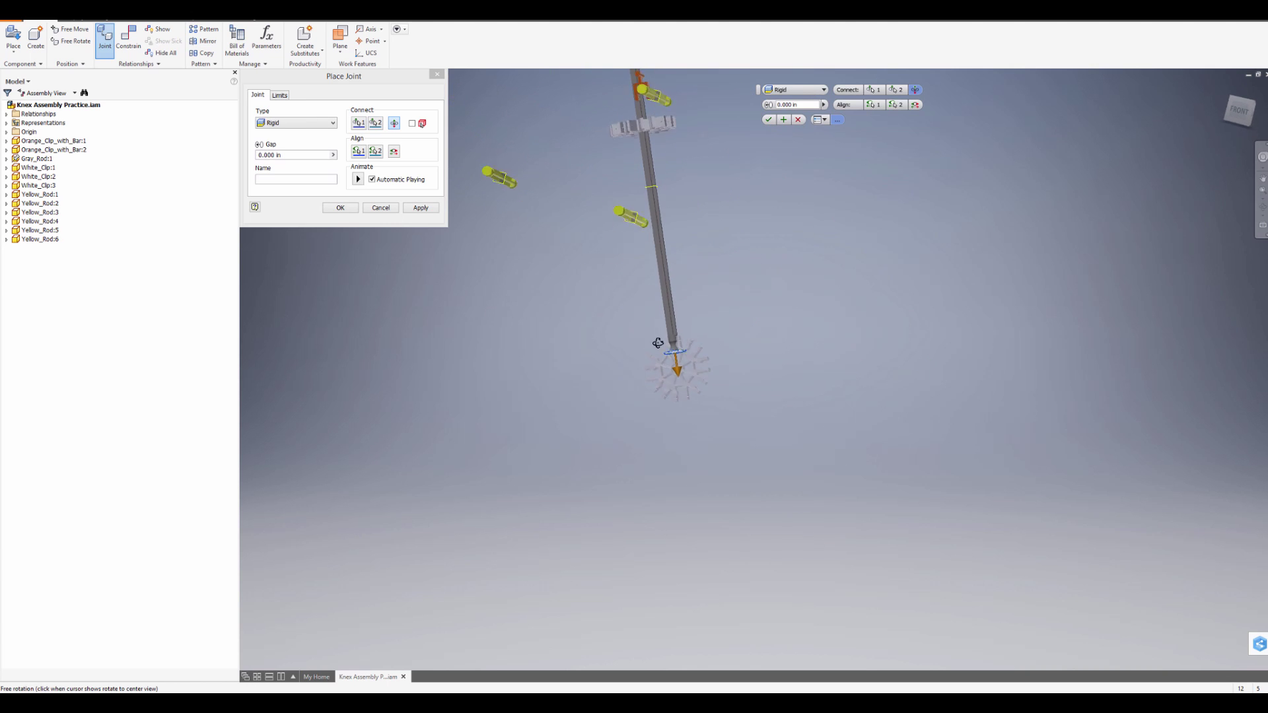
middle_drag(659, 345, 642, 377)
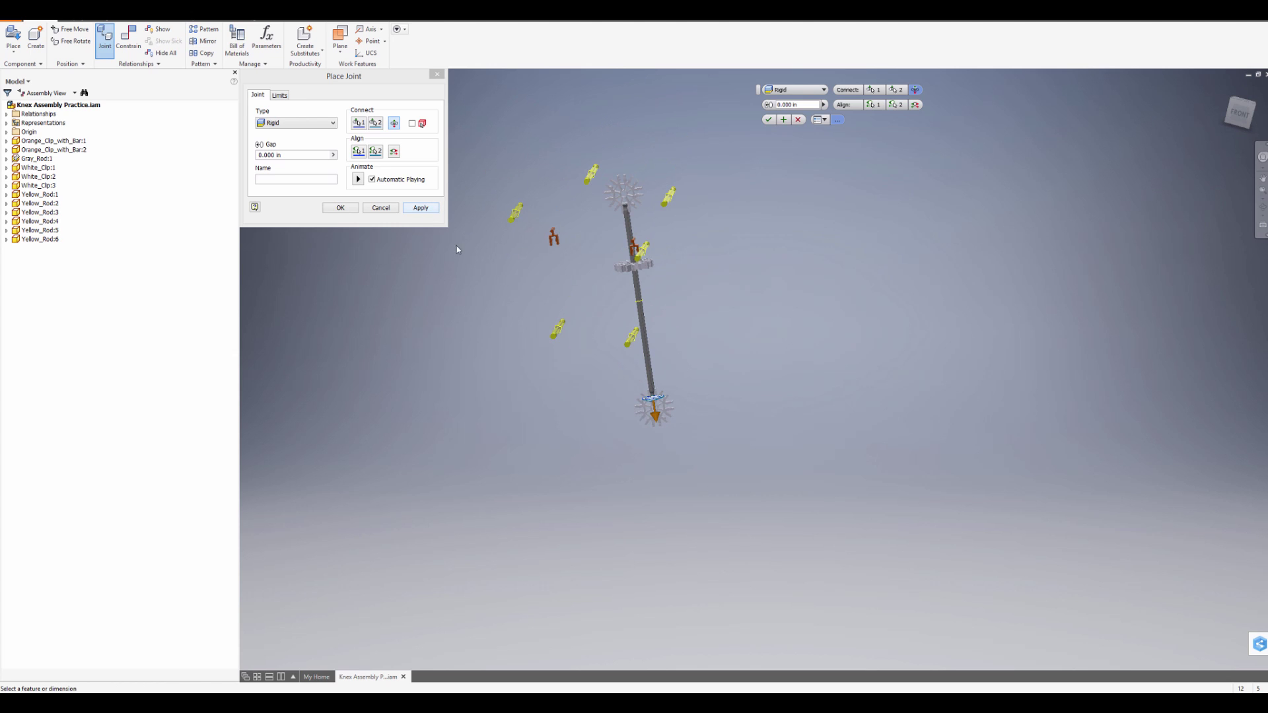
shift+middle_drag(631, 263, 493, 266)
scroll(635, 210, up, 3)
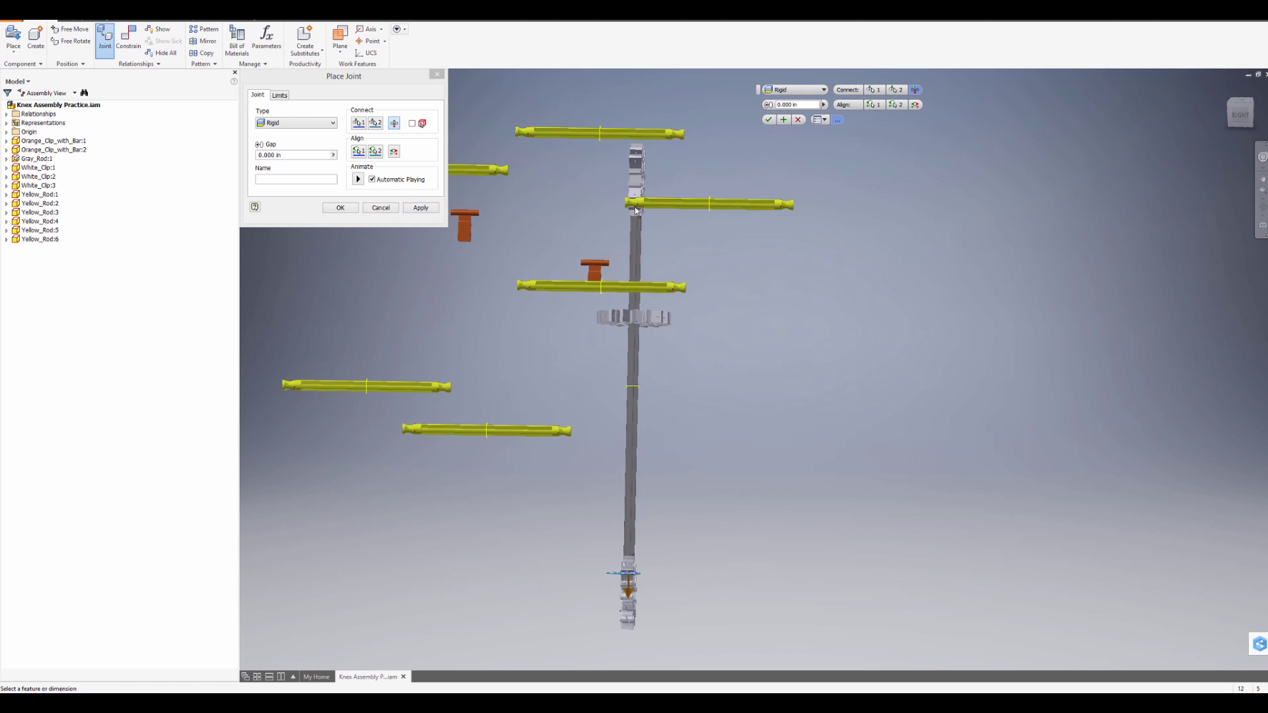
scroll(657, 278, down, 5)
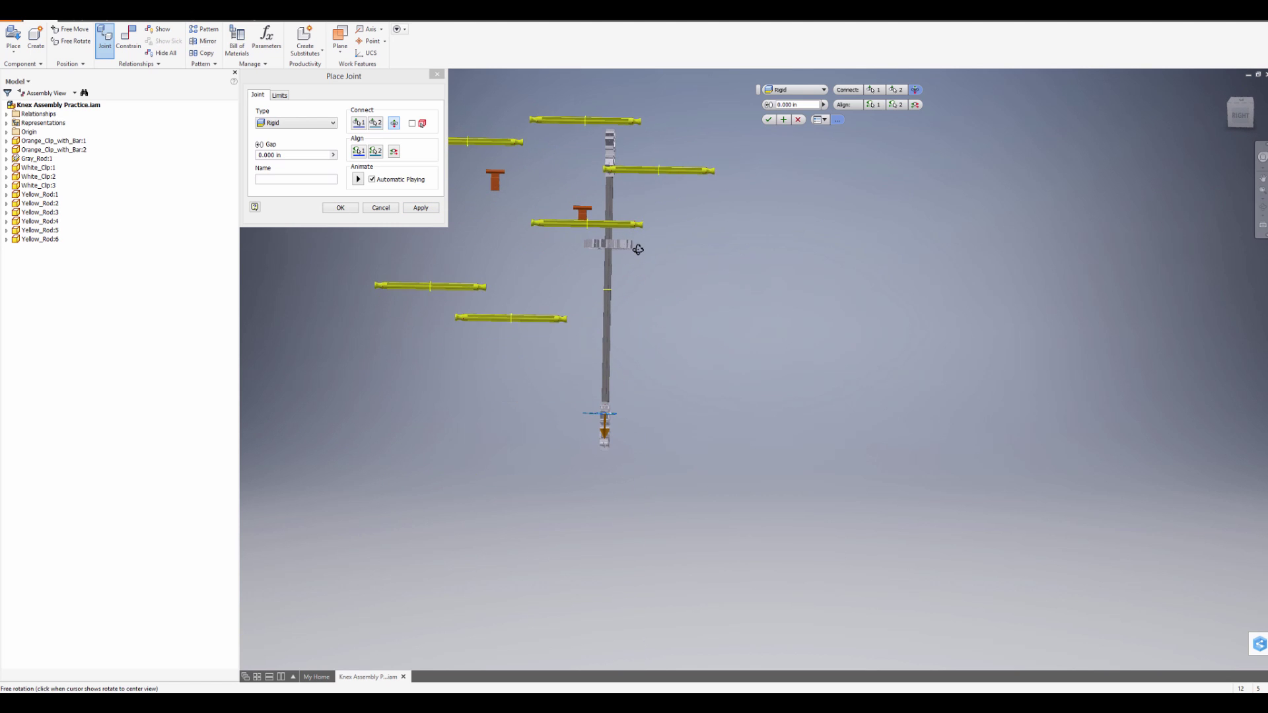
shift+middle_drag(638, 249, 643, 256)
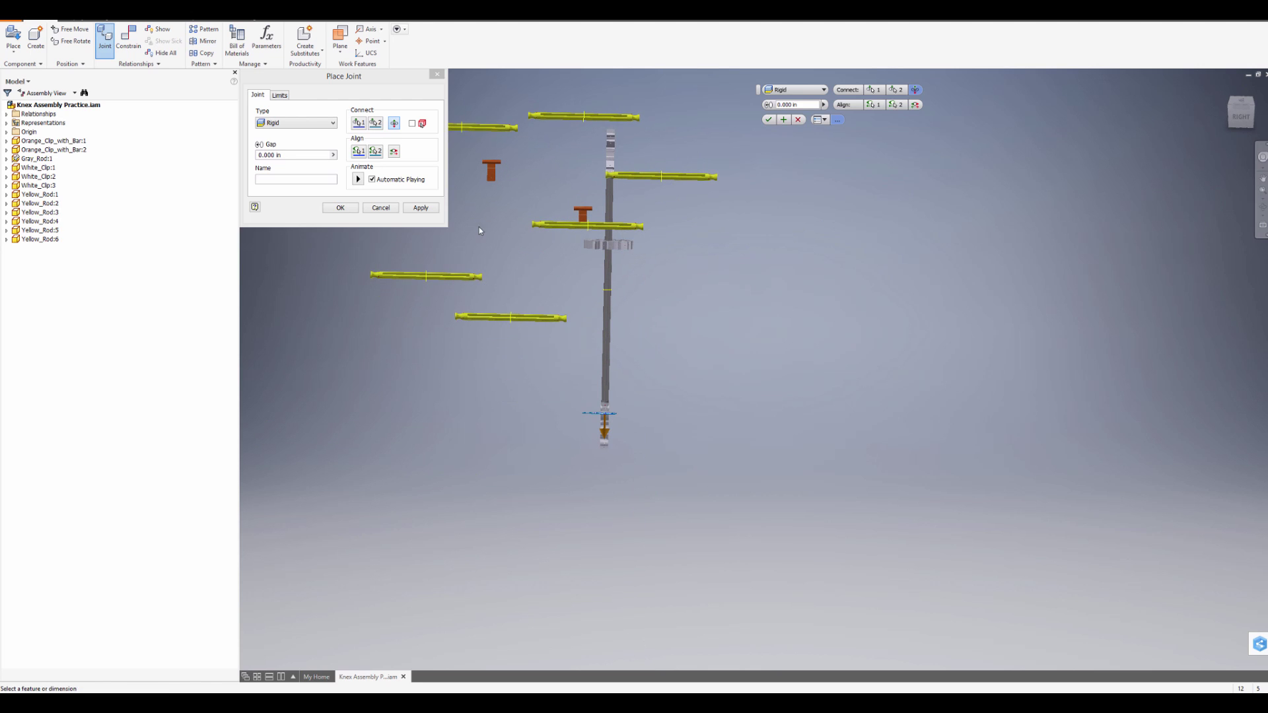
click(280, 125)
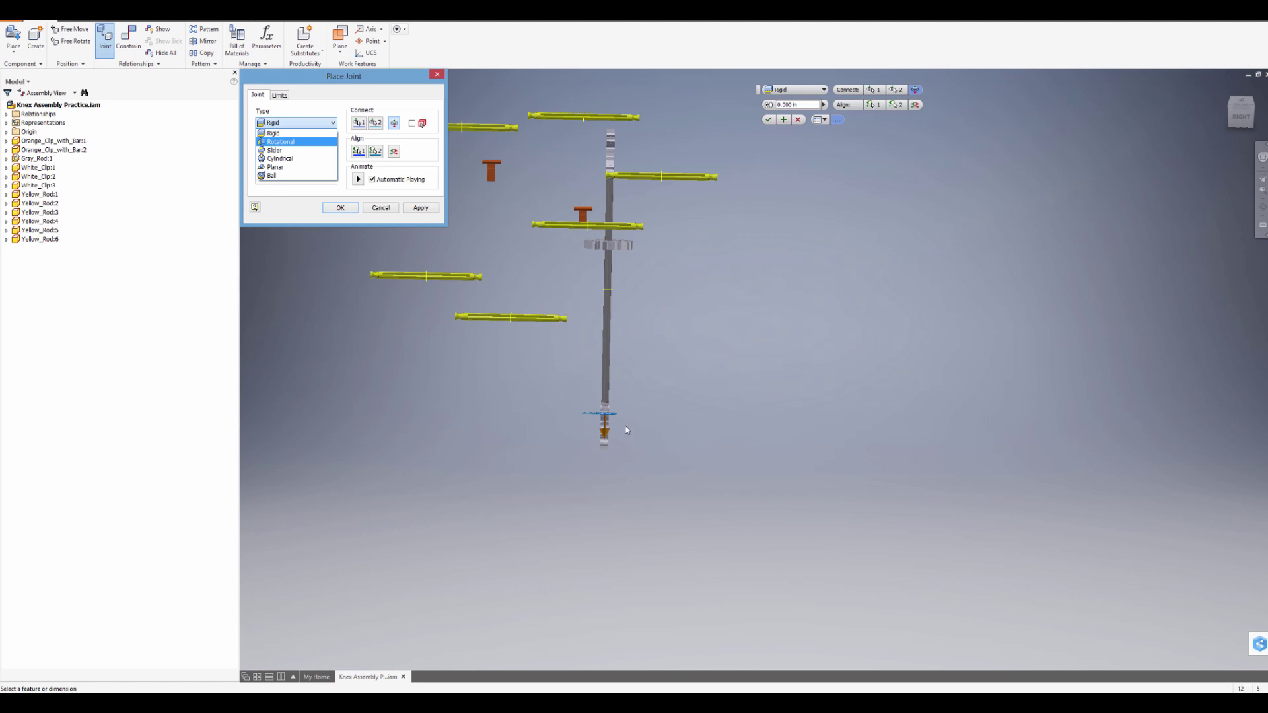
click(304, 141)
scroll(648, 517, down, 3)
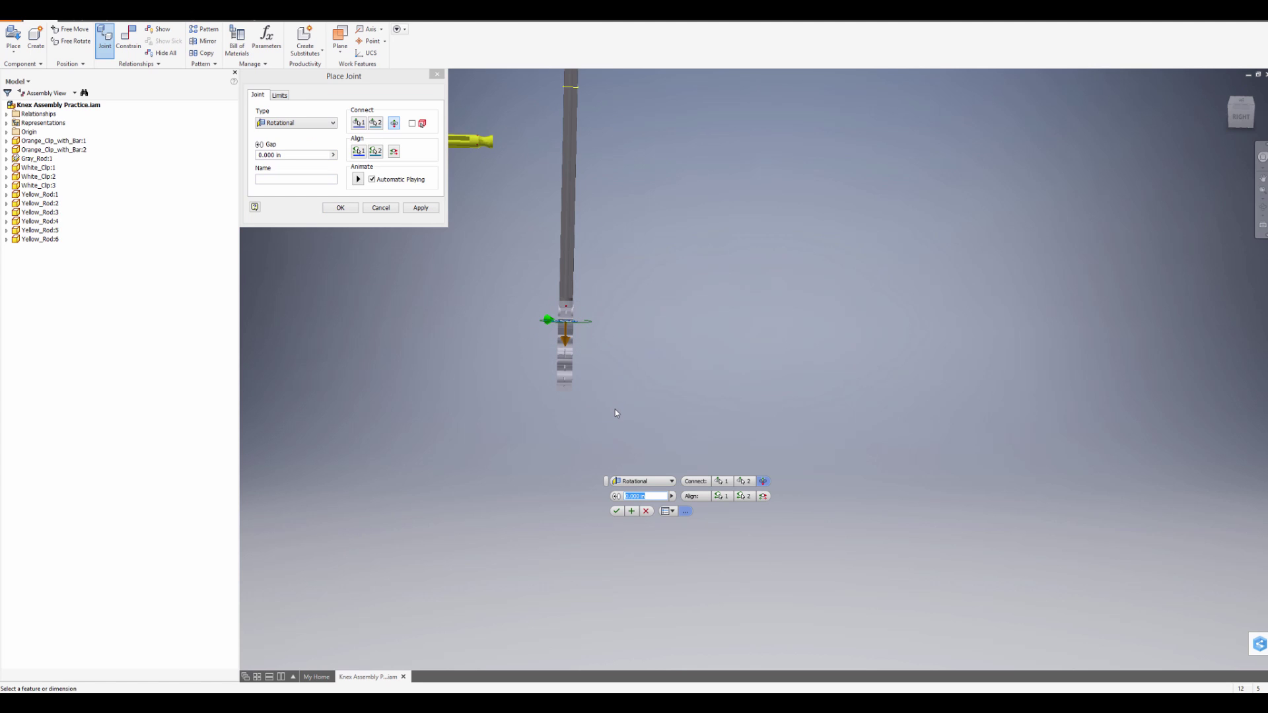
Set the lower white clip's joint type to Rigid, apply it and finish placing joints
click(310, 124)
click(284, 130)
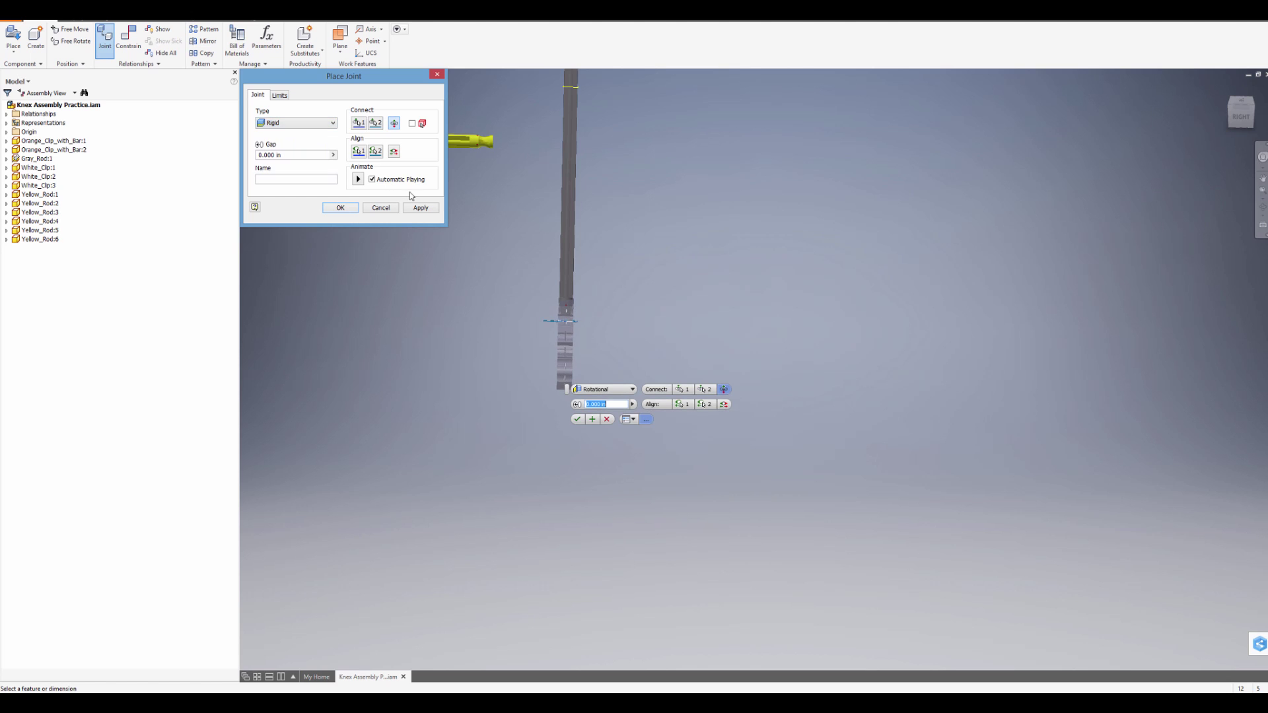
click(419, 210)
click(380, 210)
Attach the end of a loose yellow rod to a slot of the bottom white clip with a rigid joint
scroll(433, 299, up, 4)
shift+middle_drag(434, 299, 532, 277)
click(105, 36)
scroll(549, 260, up, 10)
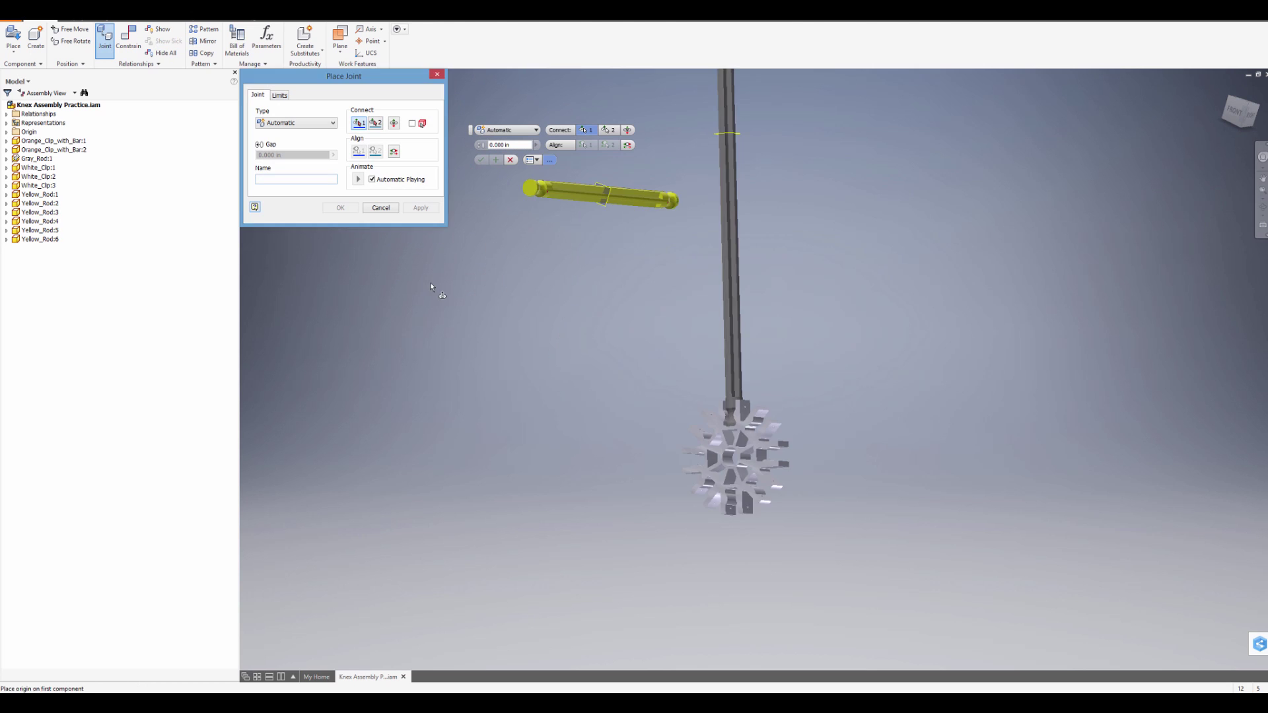
click(611, 196)
scroll(653, 267, down, 5)
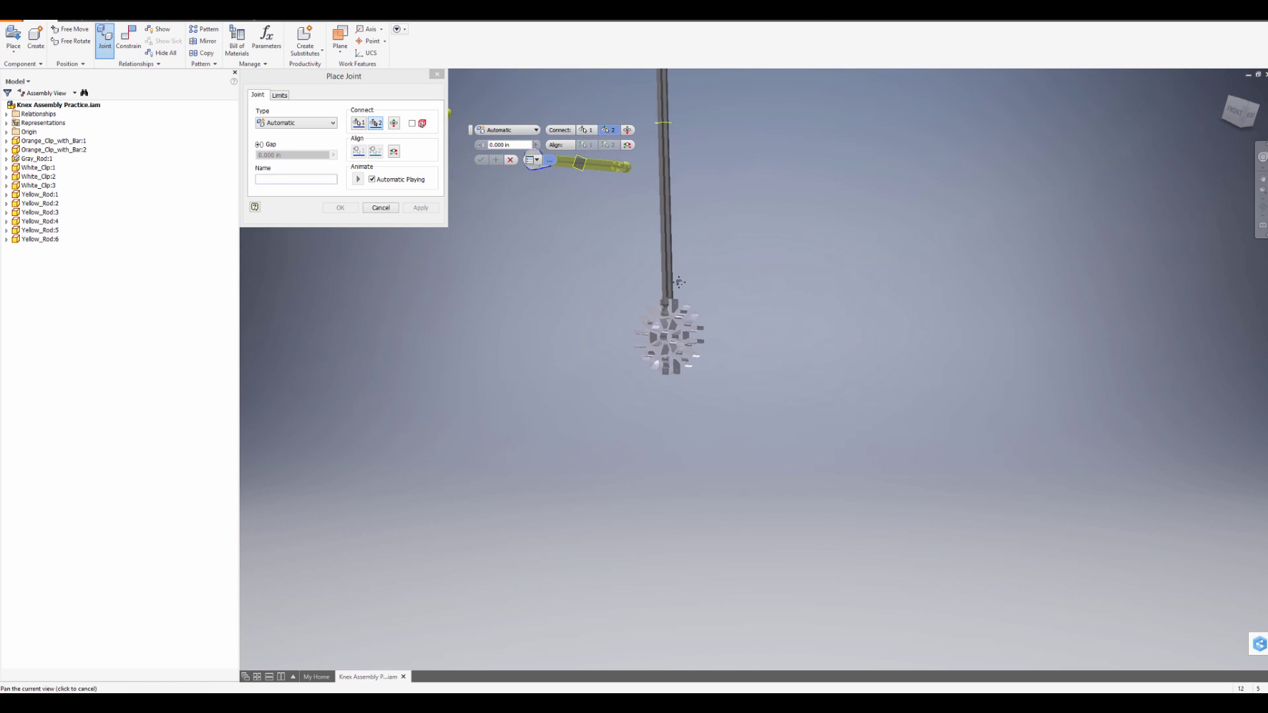
scroll(651, 276, up, 10)
click(653, 375)
scroll(656, 377, down, 8)
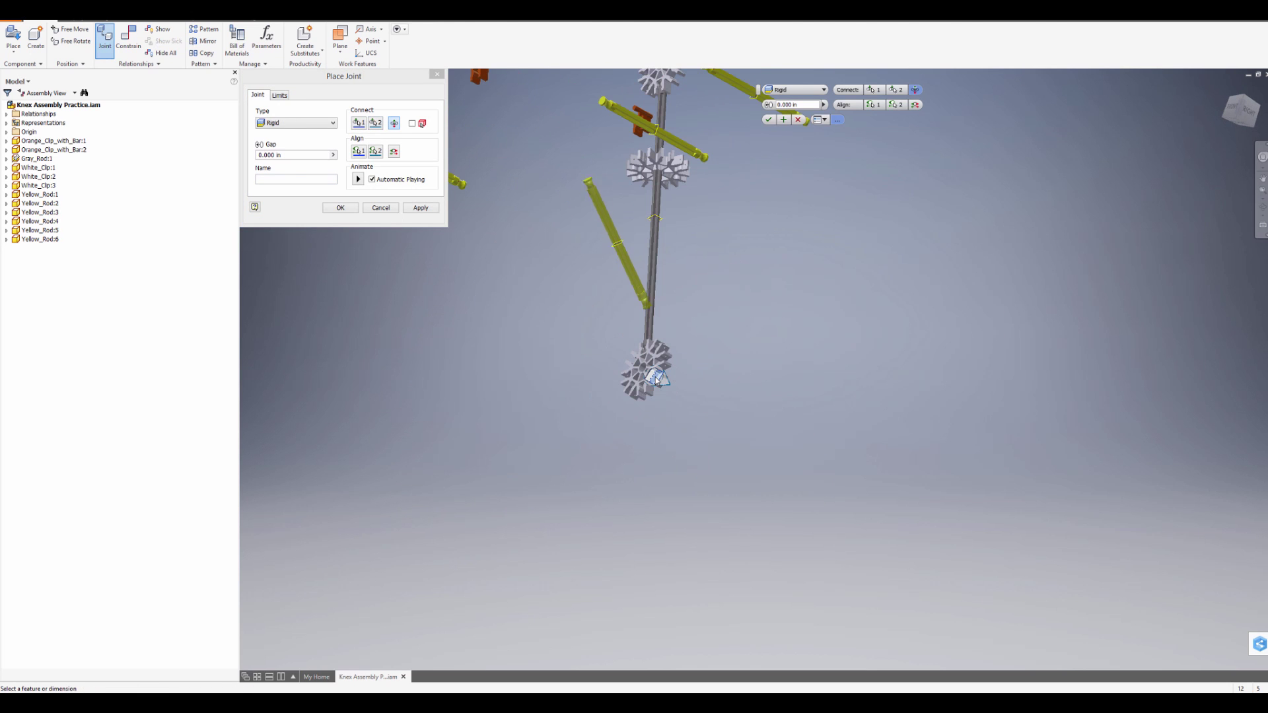
click(421, 208)
click(421, 208)
Attach a second yellow rod to another slot of the bottom white clip with a rigid joint
scroll(660, 334, up, 10)
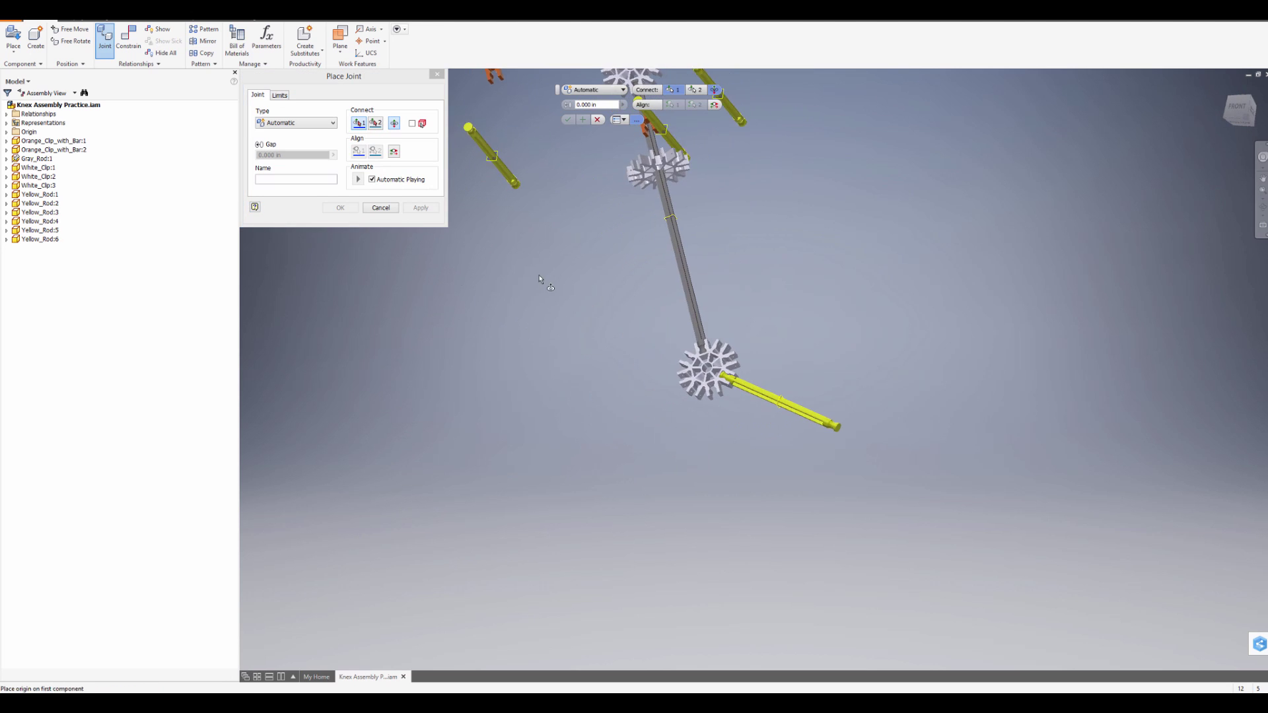
click(649, 306)
scroll(681, 344, down, 8)
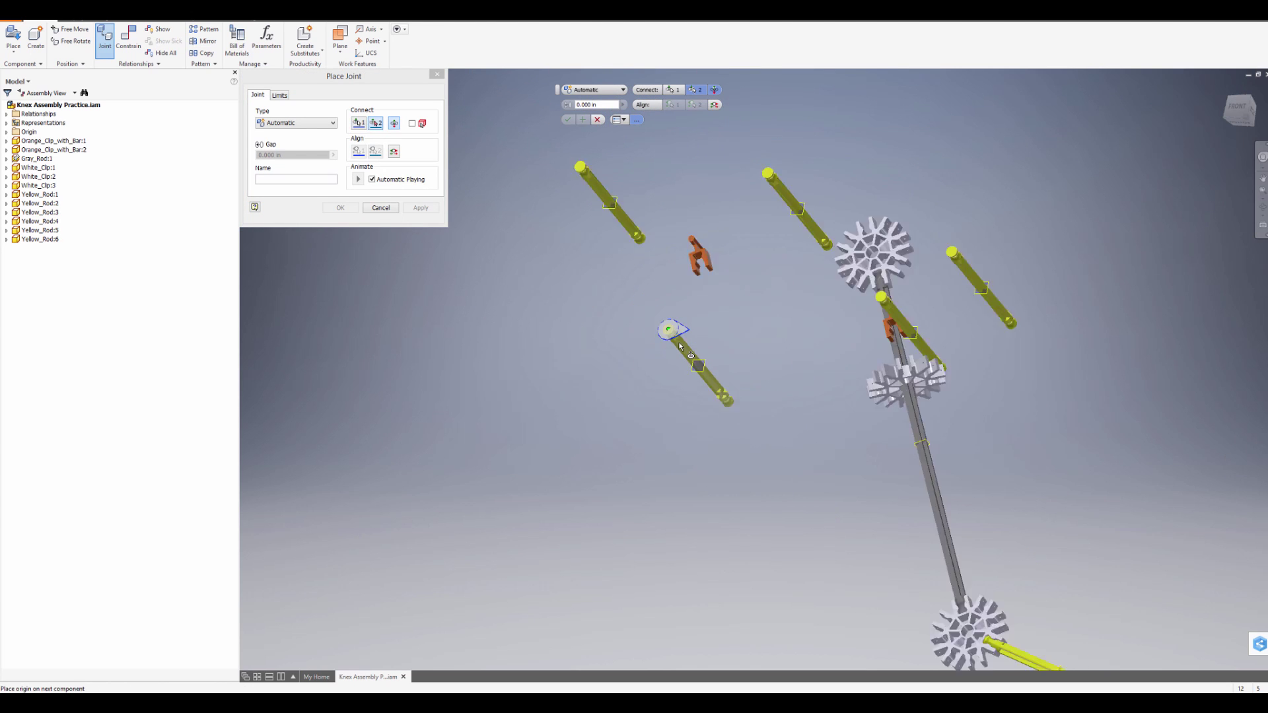
middle_drag(858, 408, 712, 325)
scroll(696, 350, up, 8)
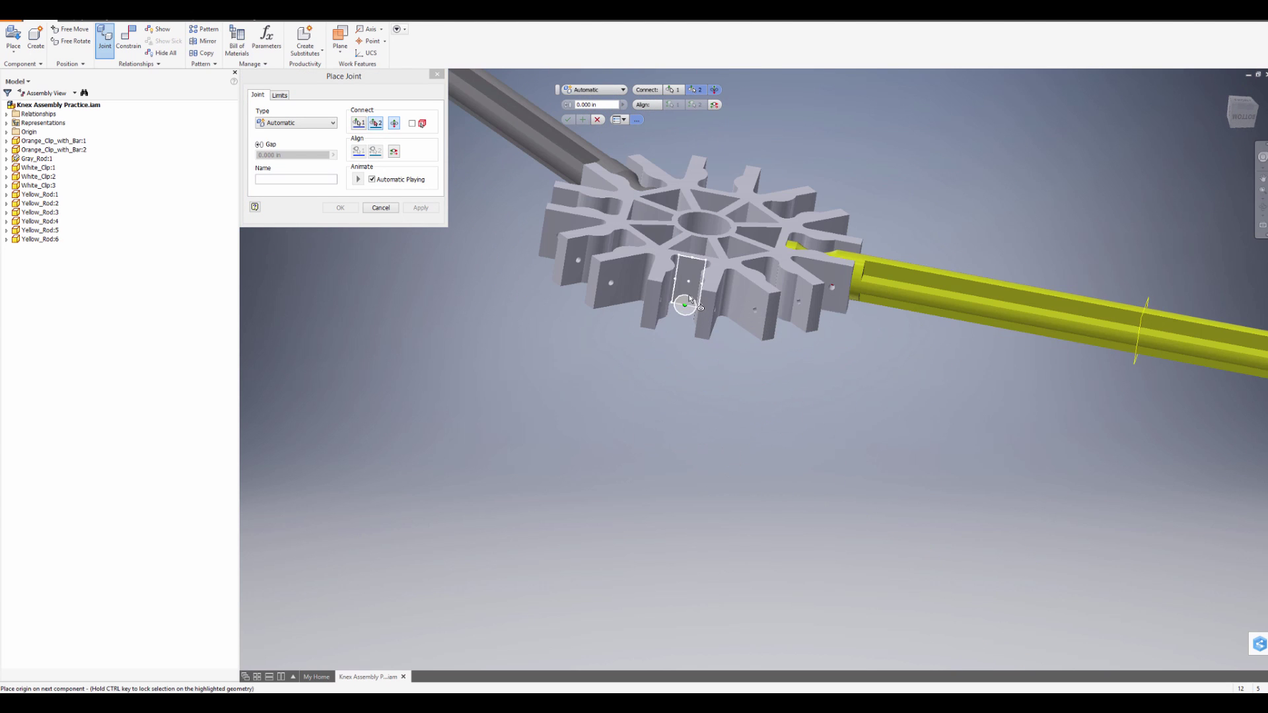
click(691, 287)
scroll(692, 287, down, 8)
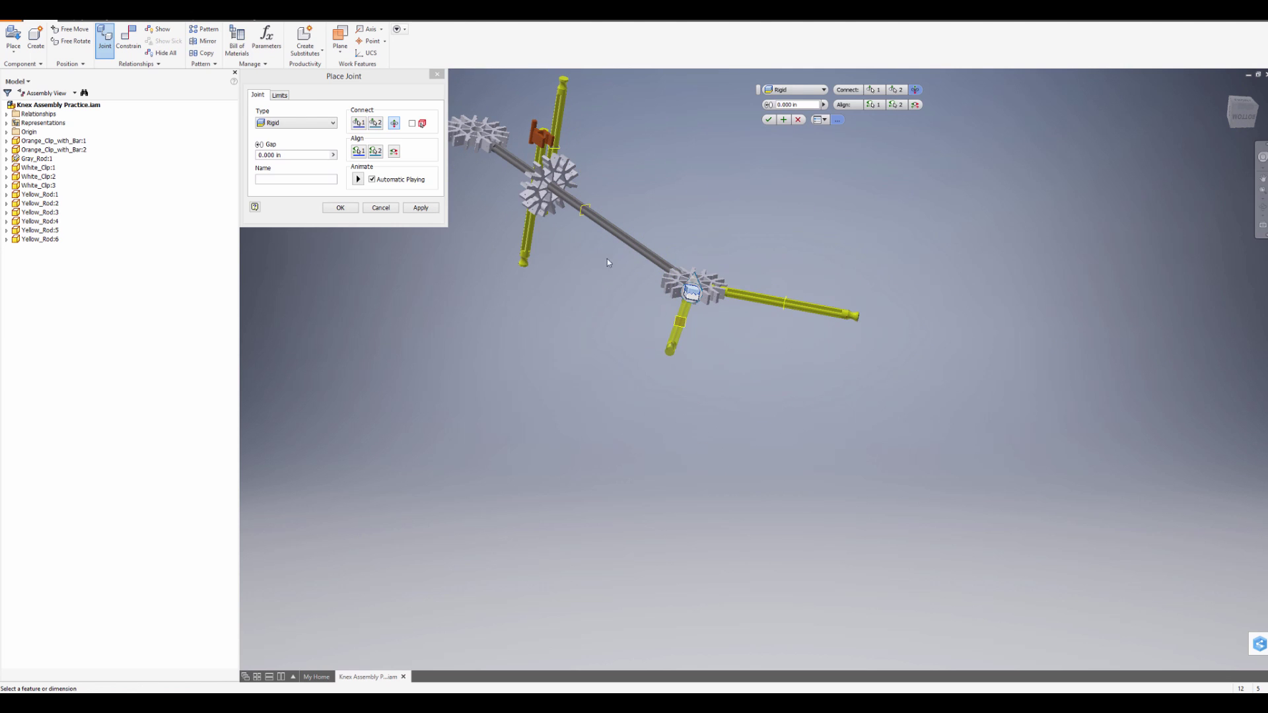
click(421, 208)
shift+middle_drag(473, 236, 531, 203)
scroll(561, 225, up, 8)
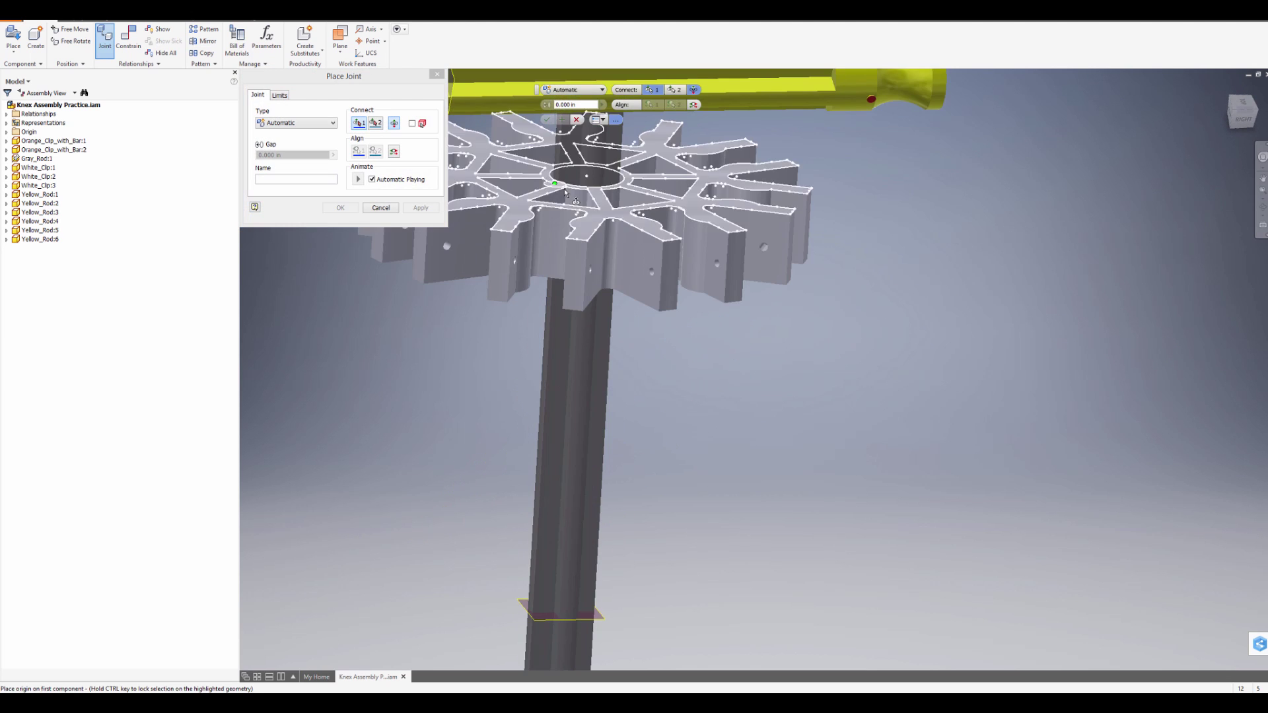
click(552, 232)
scroll(560, 242, down, 6)
shift+middle_drag(574, 244, 653, 248)
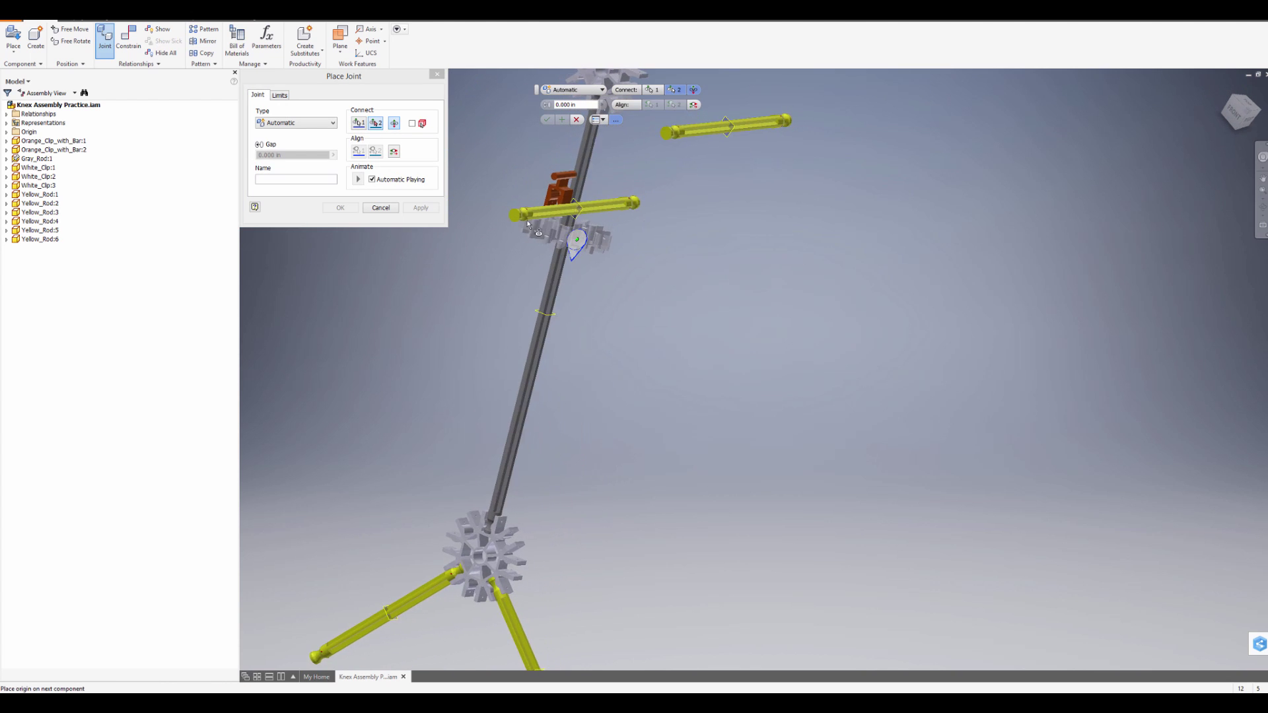
scroll(548, 225, up, 4)
Join the yellow rod beside the middle white clip to one of that clip's slots with a rigid joint
click(359, 123)
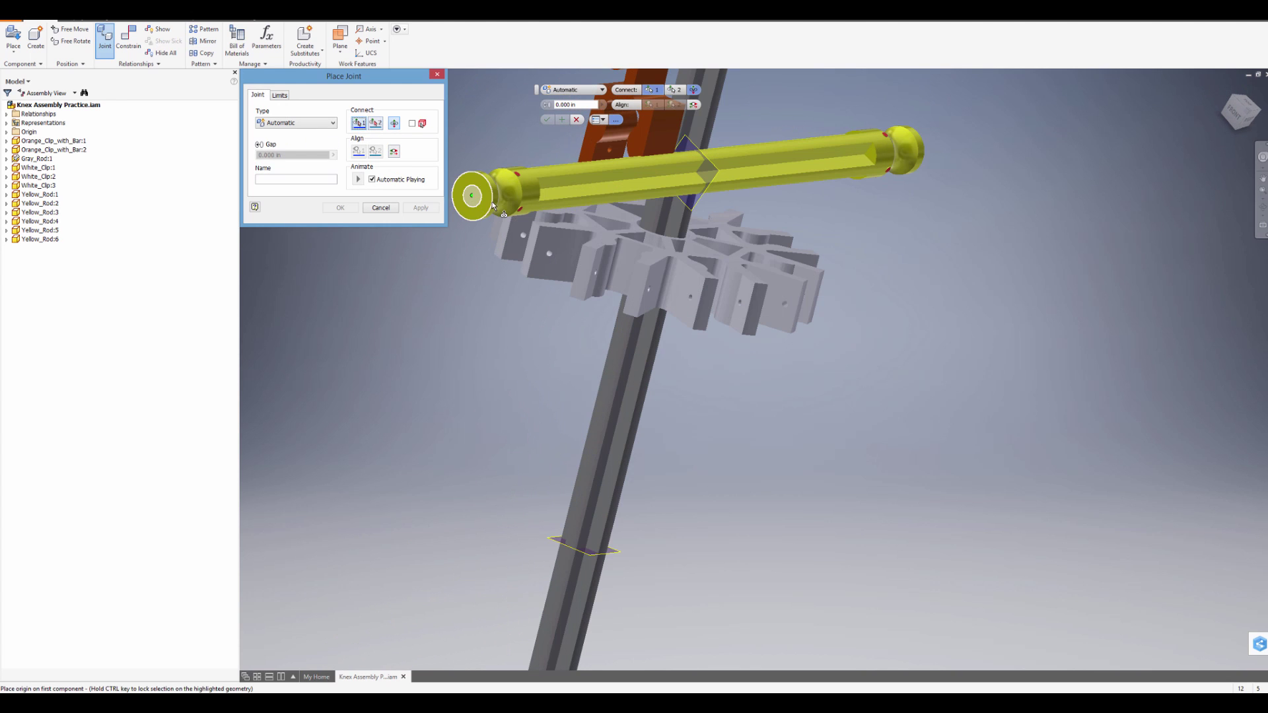
click(475, 197)
shift+middle_drag(737, 306, 668, 294)
click(654, 284)
click(654, 287)
scroll(654, 288, down, 6)
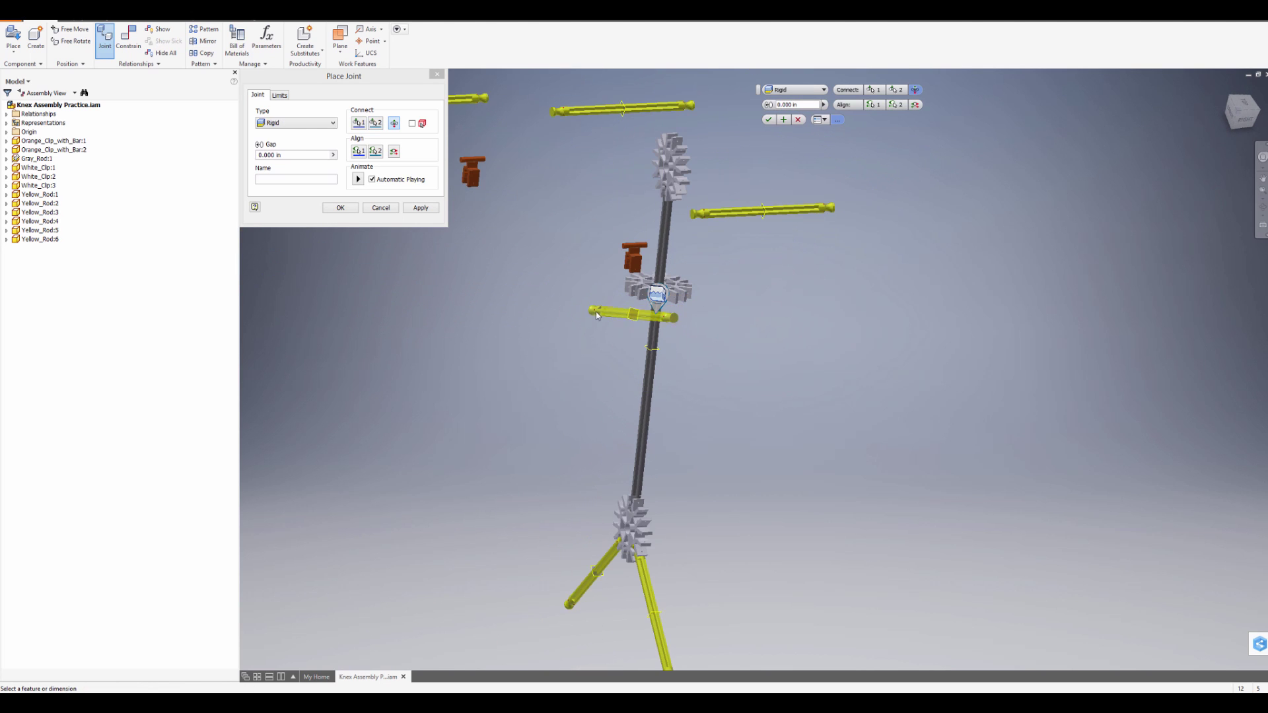
click(421, 208)
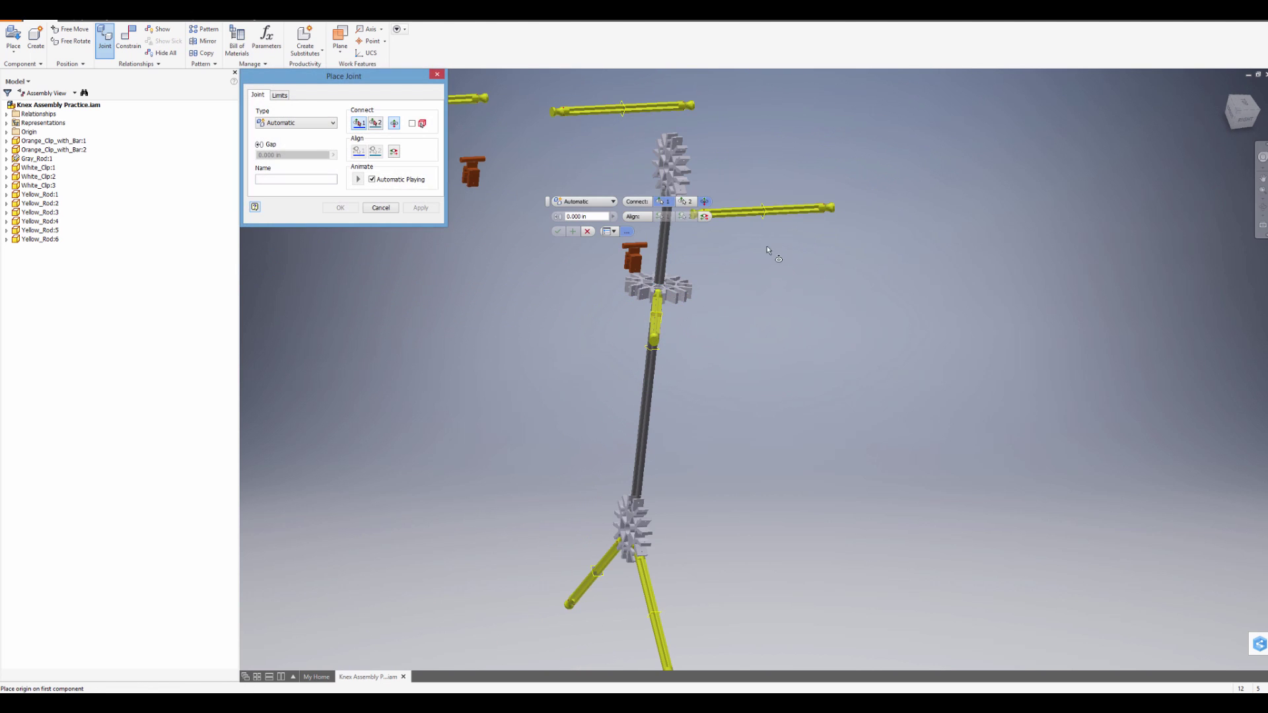
Join another yellow rod to the opposite slot of the middle white clip with a rigid joint
scroll(825, 311, up, 6)
click(800, 438)
scroll(801, 441, down, 6)
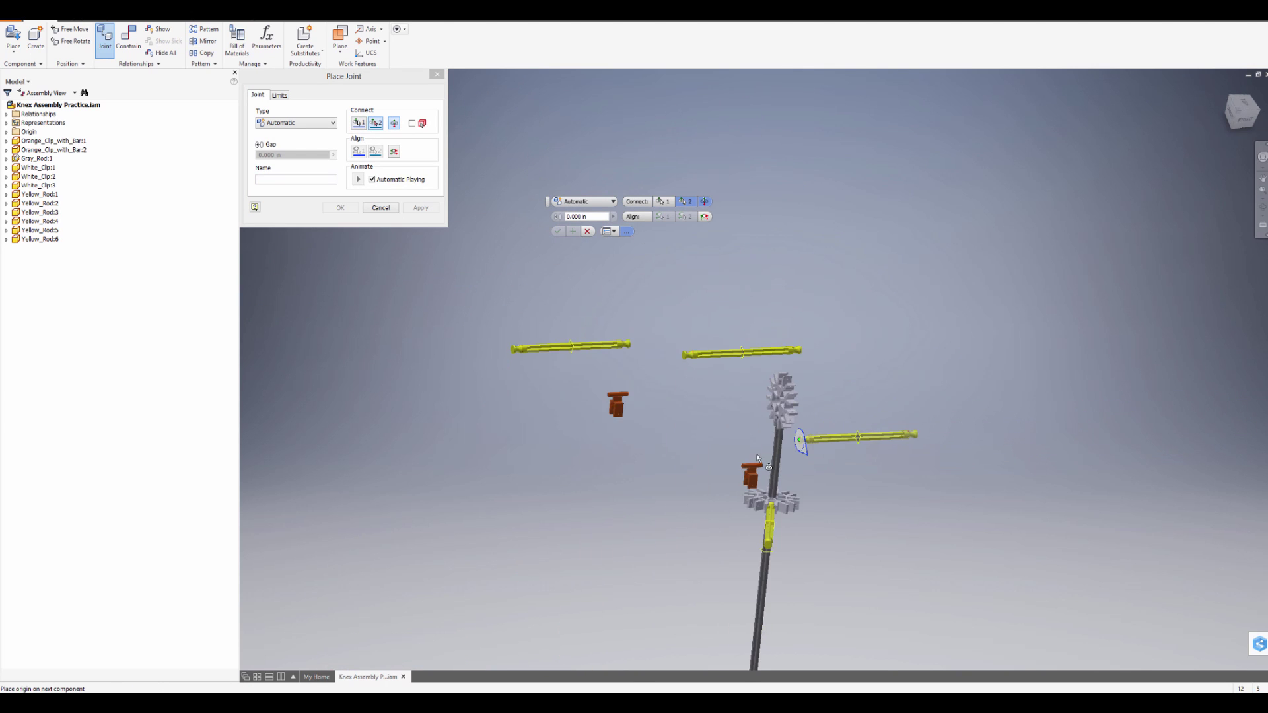
shift+middle_drag(801, 441, 743, 528)
scroll(745, 518, up, 6)
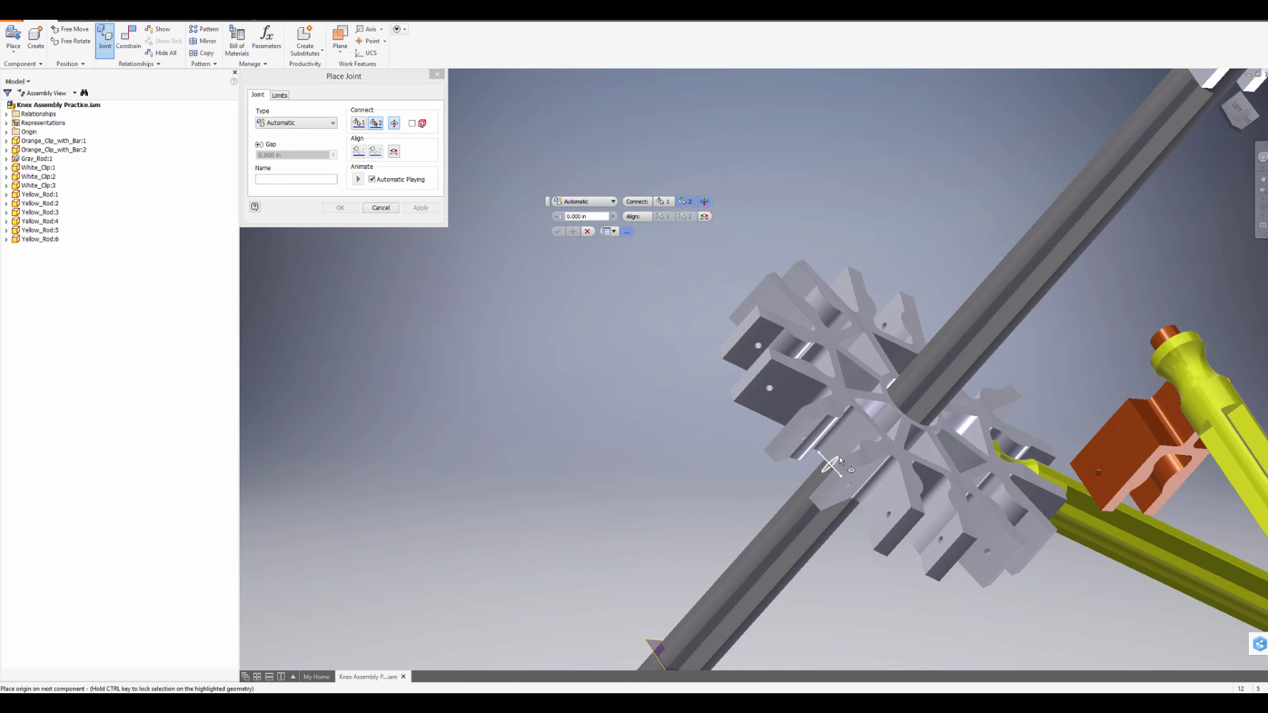
click(849, 441)
scroll(850, 442, down, 7)
middle_drag(850, 442, 647, 301)
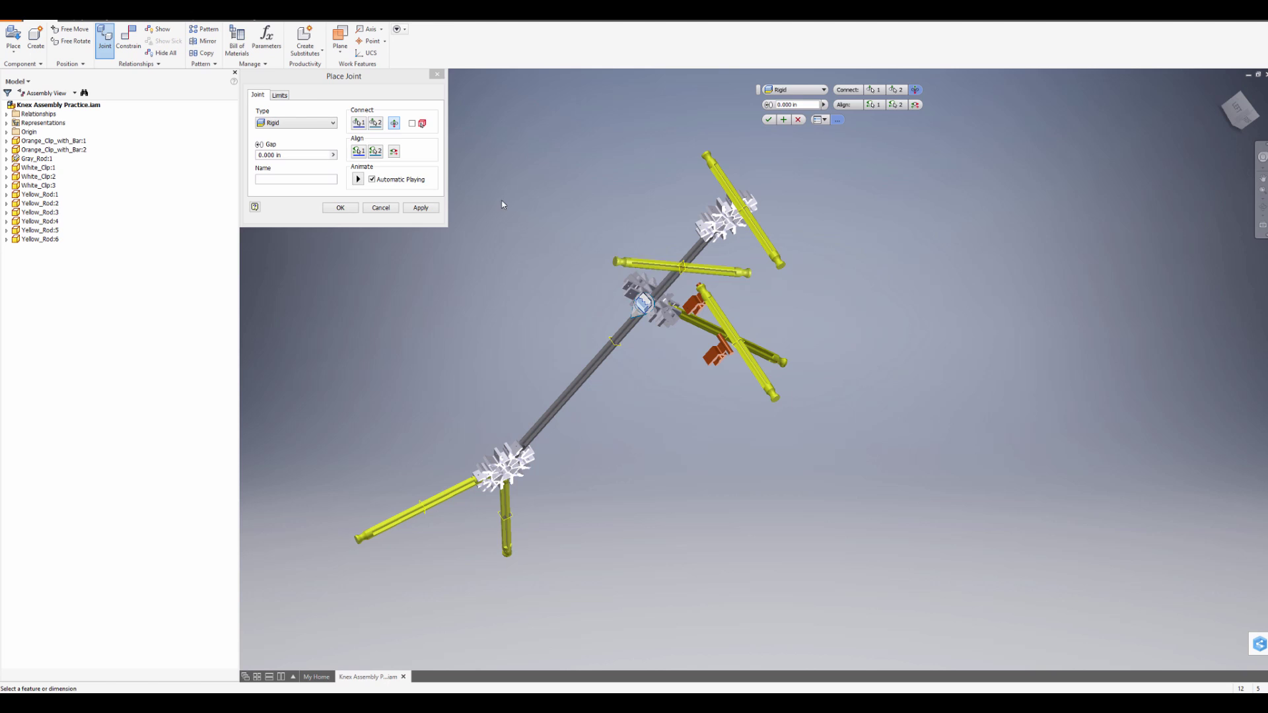
click(421, 208)
Attach the orange clip near the gray rod to the free end of a middle yellow rod with a rigid joint
shift+middle_drag(614, 258, 636, 238)
scroll(667, 254, up, 8)
click(554, 266)
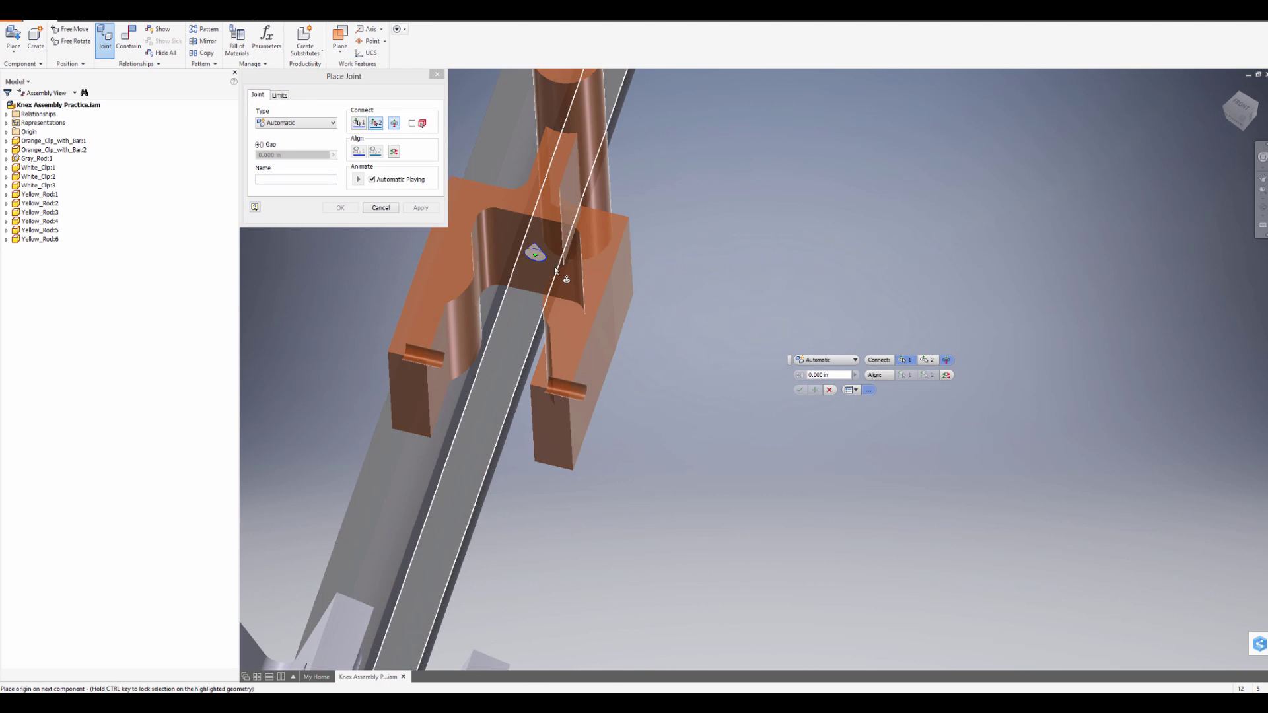
scroll(554, 267, down, 8)
scroll(622, 343, up, 8)
click(542, 402)
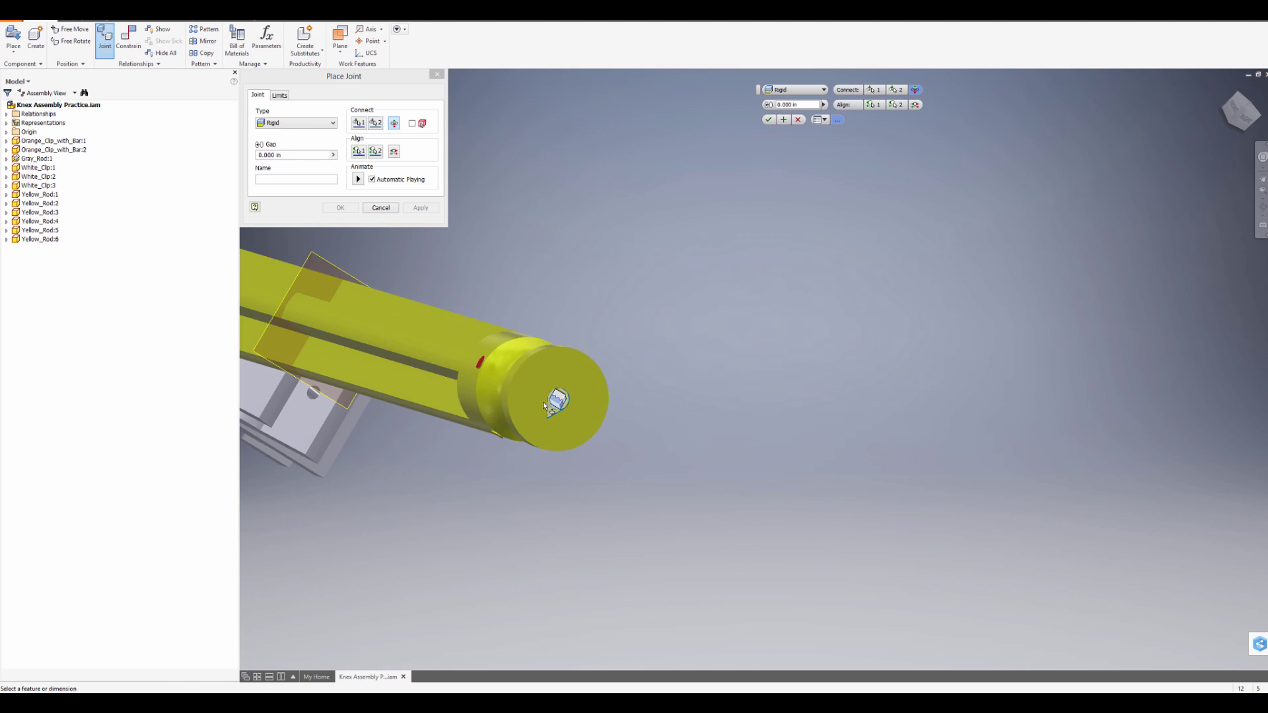
scroll(543, 401, down, 8)
click(421, 208)
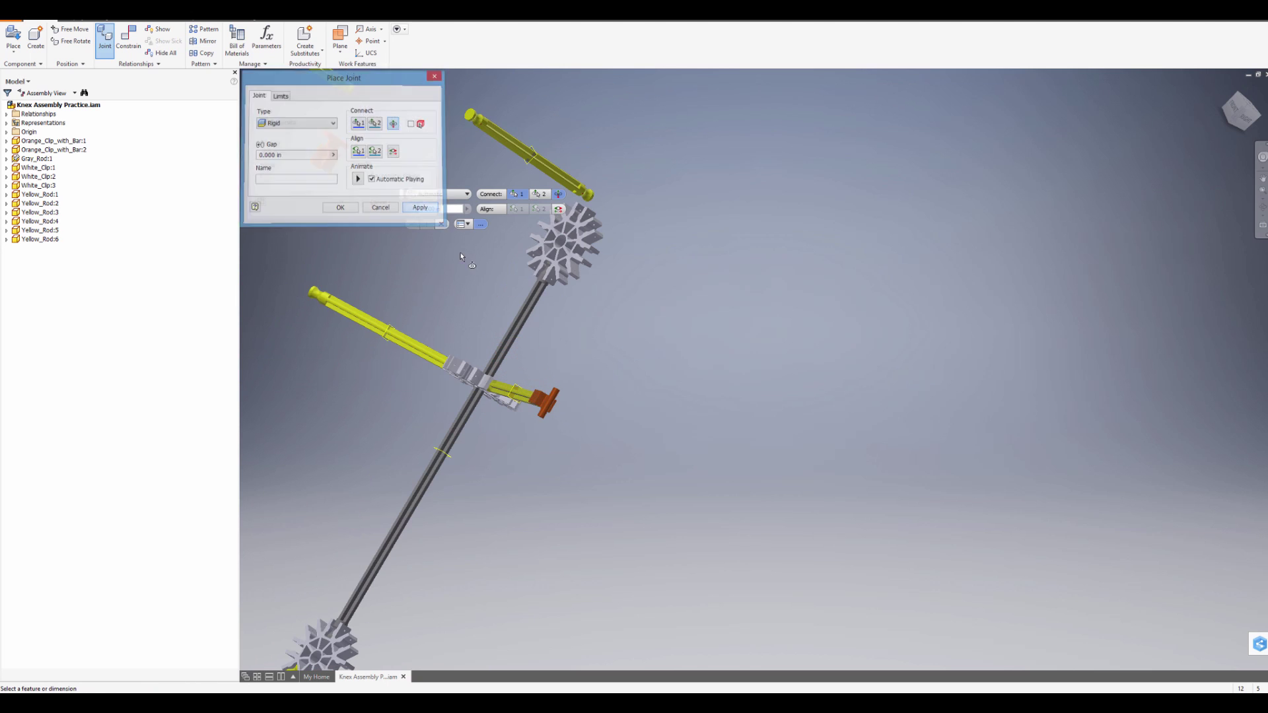
Attach the remaining orange clip to the free end of the other middle yellow rod with a rigid joint
scroll(568, 310, down, 5)
scroll(581, 301, up, 8)
scroll(584, 317, up, 10)
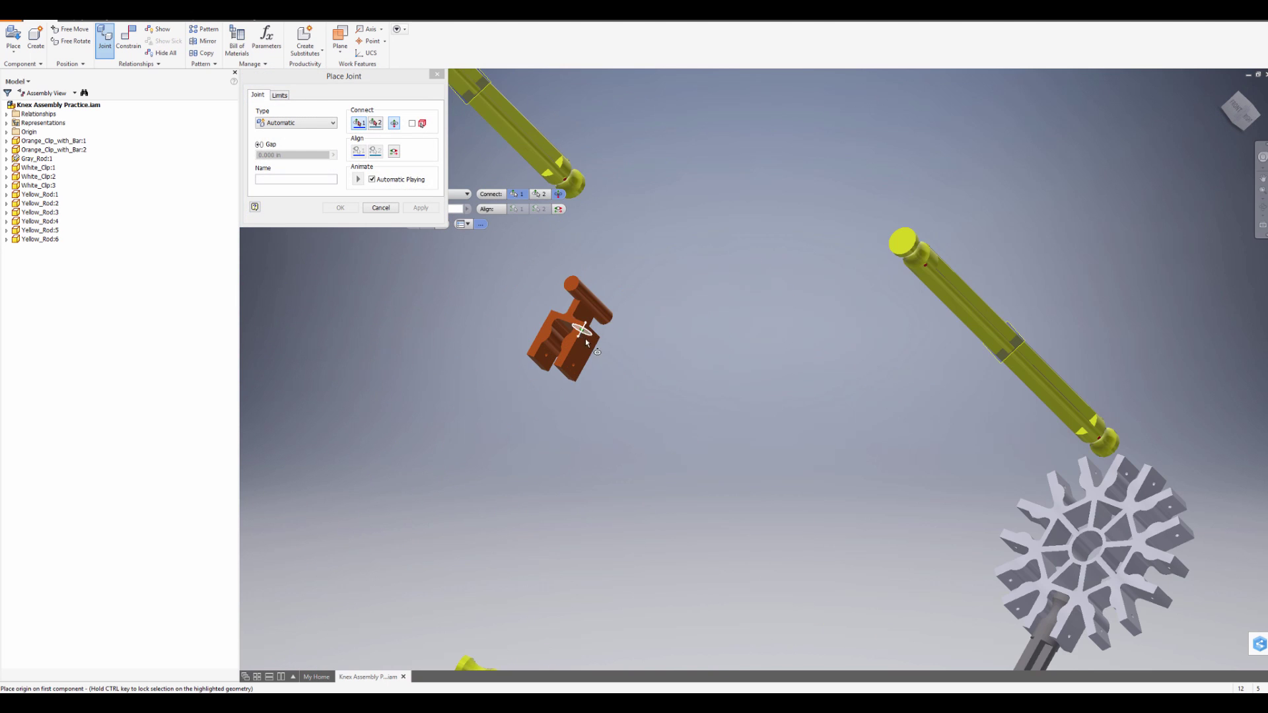
click(620, 325)
scroll(619, 326, down, 10)
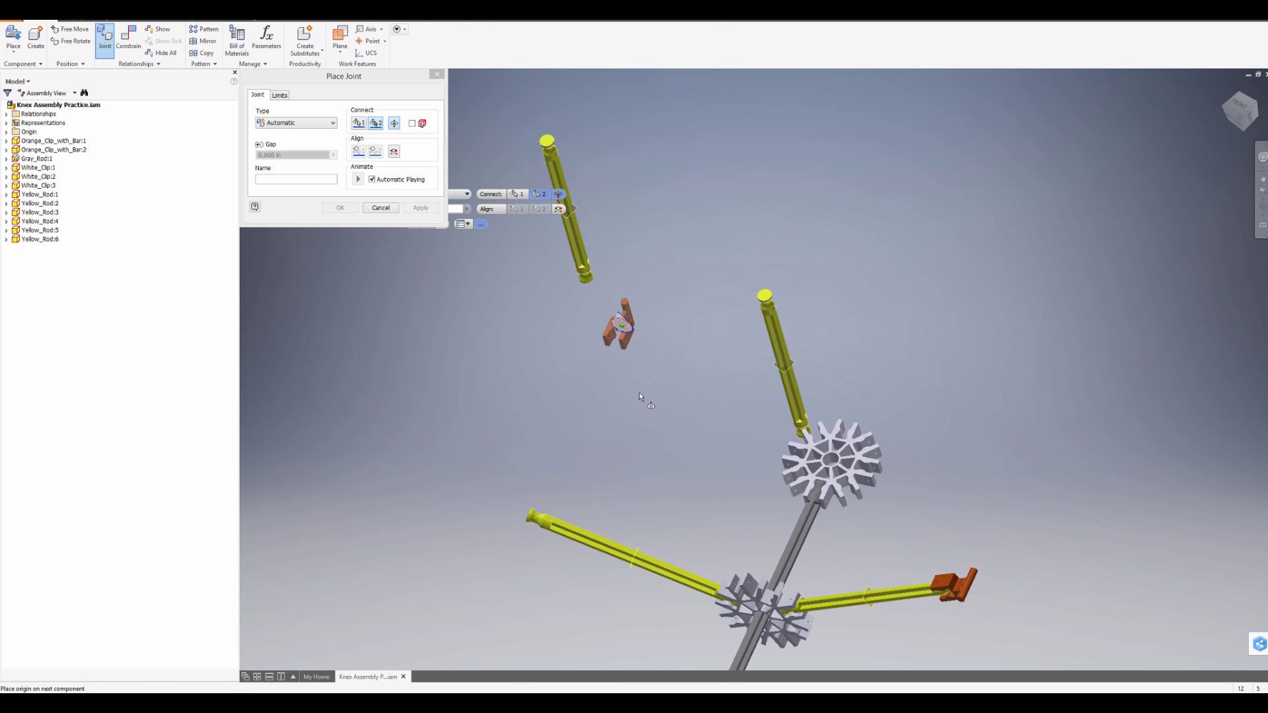
middle_drag(645, 447, 713, 330)
scroll(597, 344, up, 7)
click(624, 298)
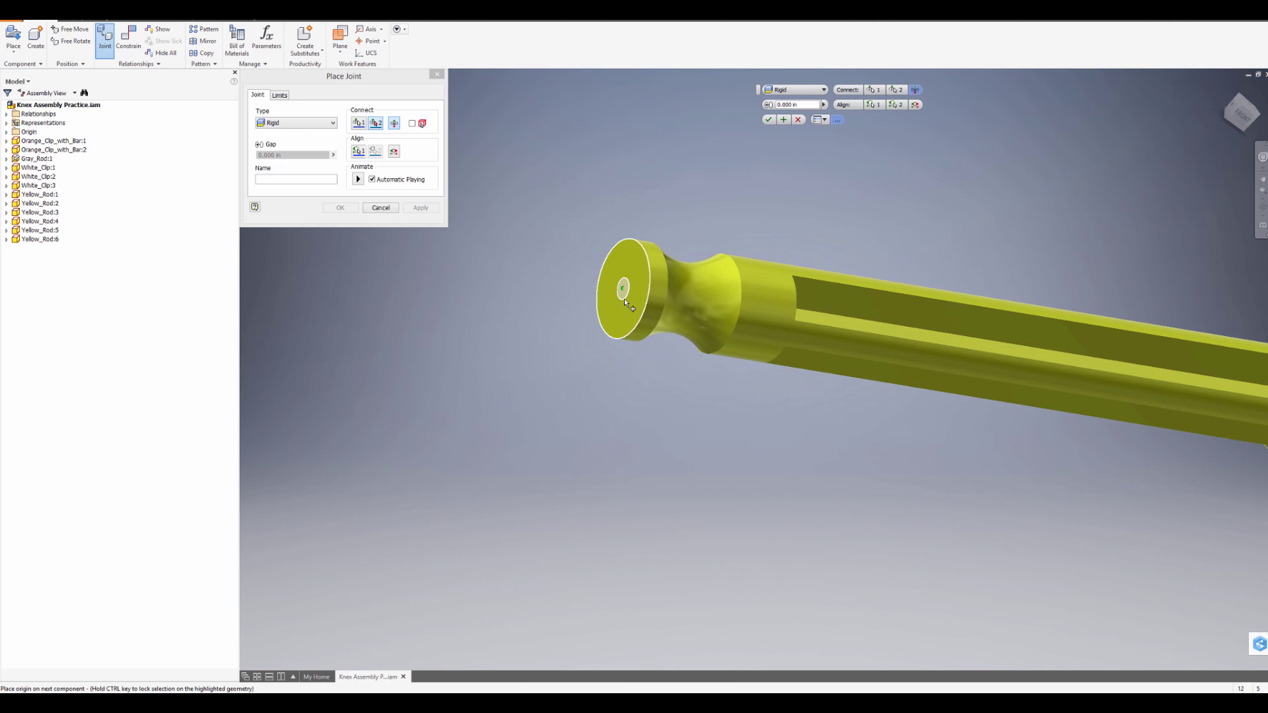
scroll(624, 298, down, 8)
click(431, 212)
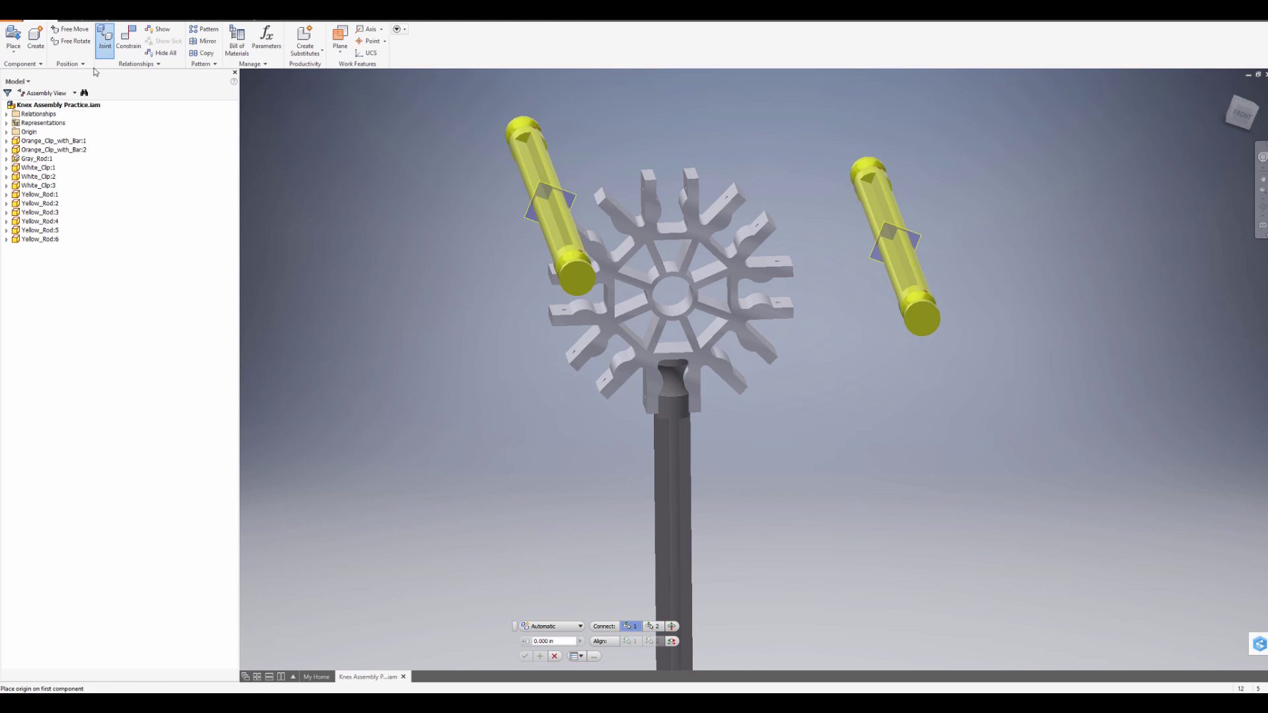
Mate a lengthwise face of one loose yellow rod to the floor of an upper slot in the end white clip, offset .1 in
click(123, 38)
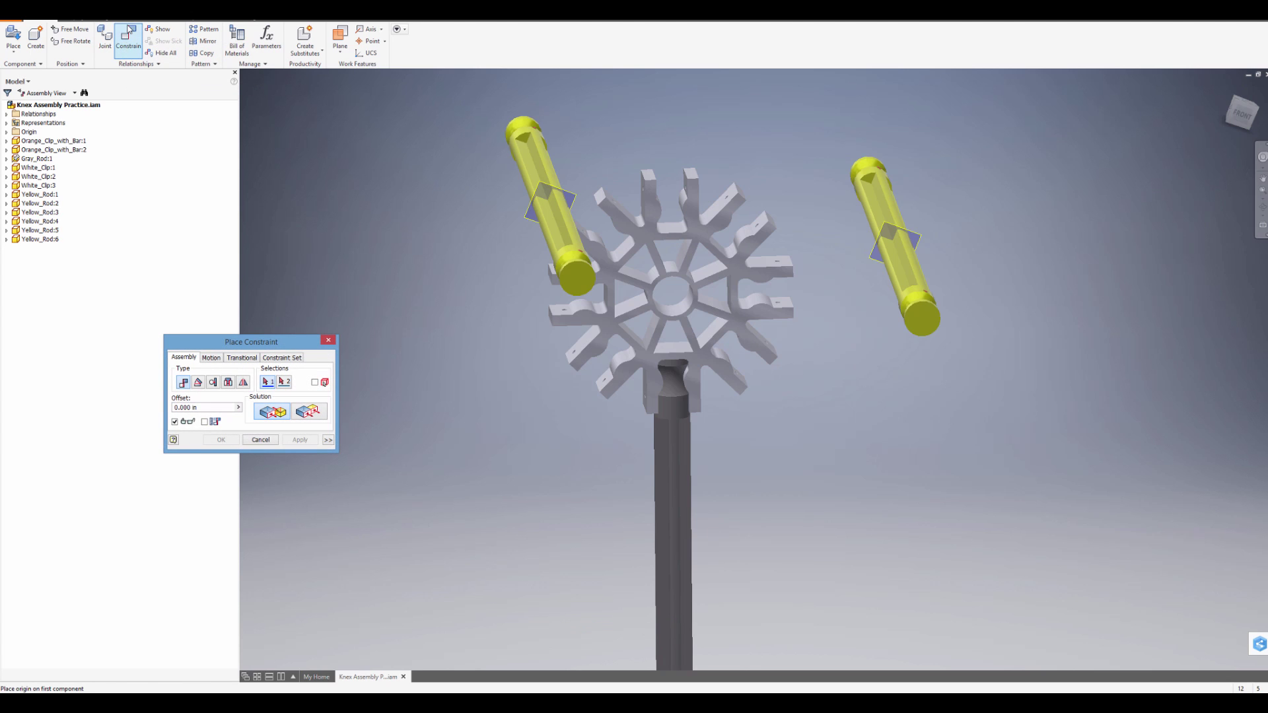
scroll(855, 307, up, 5)
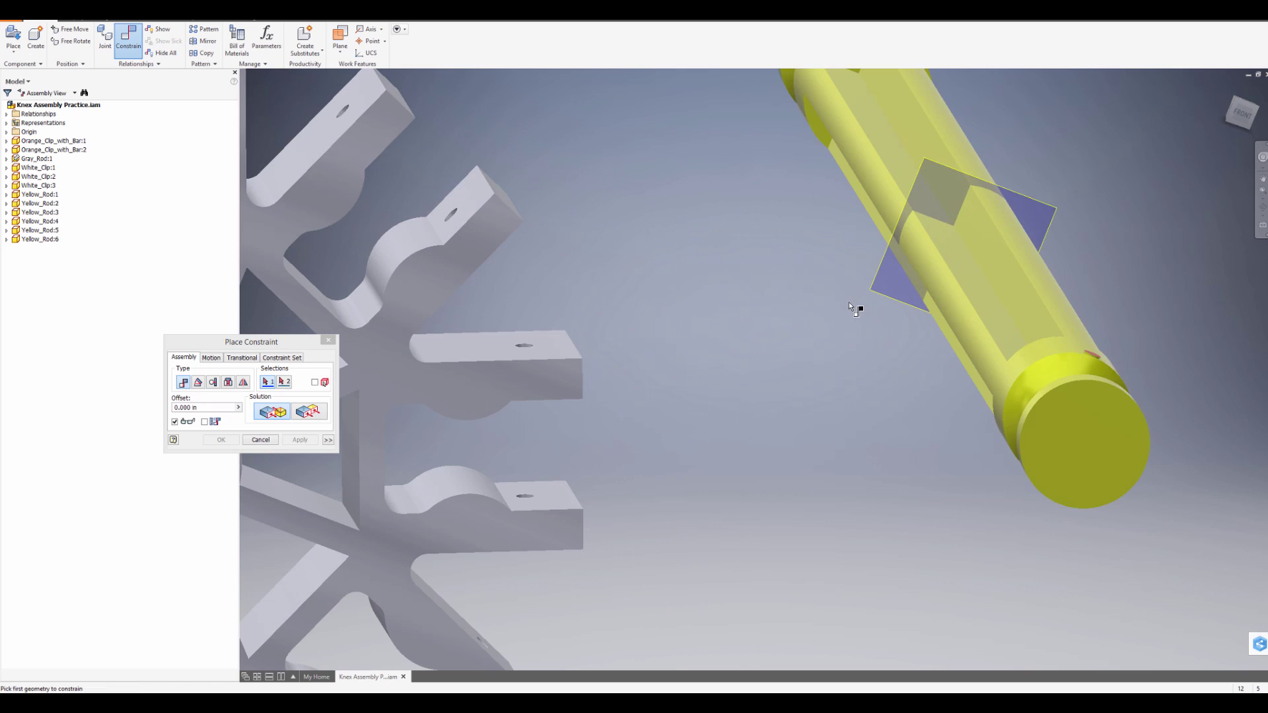
click(1013, 300)
scroll(984, 302, down, 5)
scroll(964, 289, up, 4)
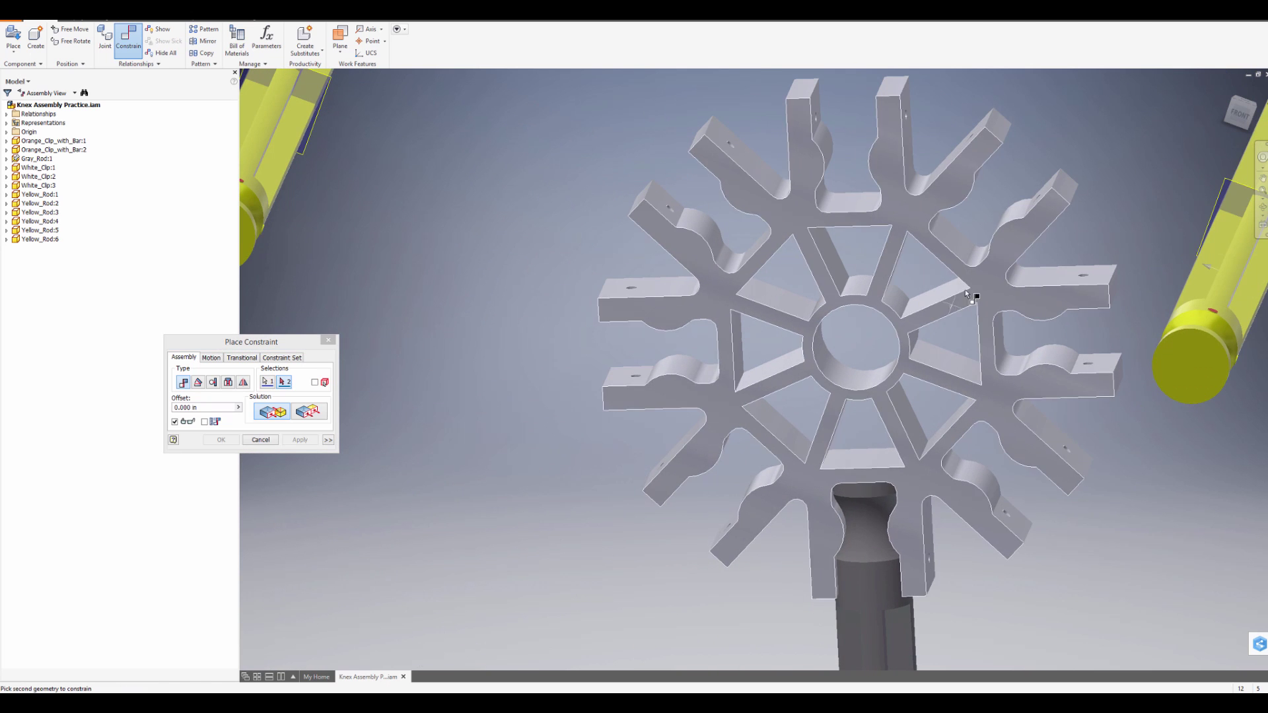
click(963, 240)
scroll(867, 297, down, 4)
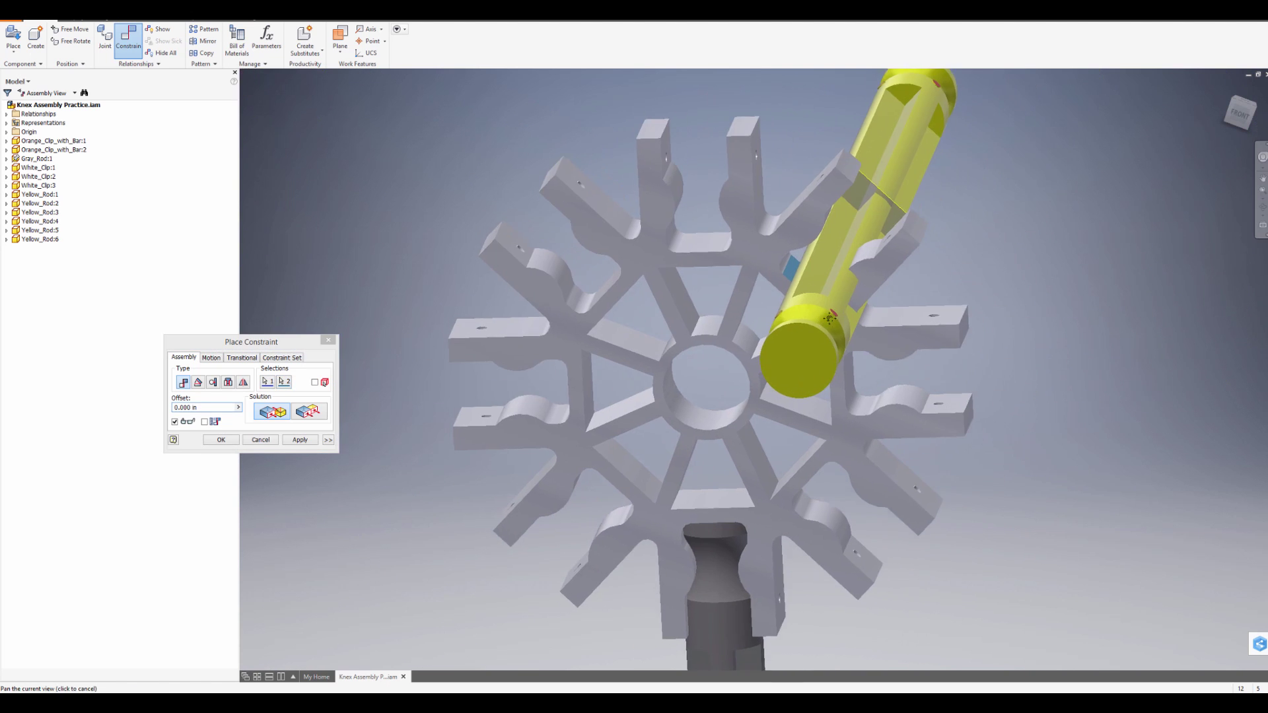
drag(868, 296, 813, 425)
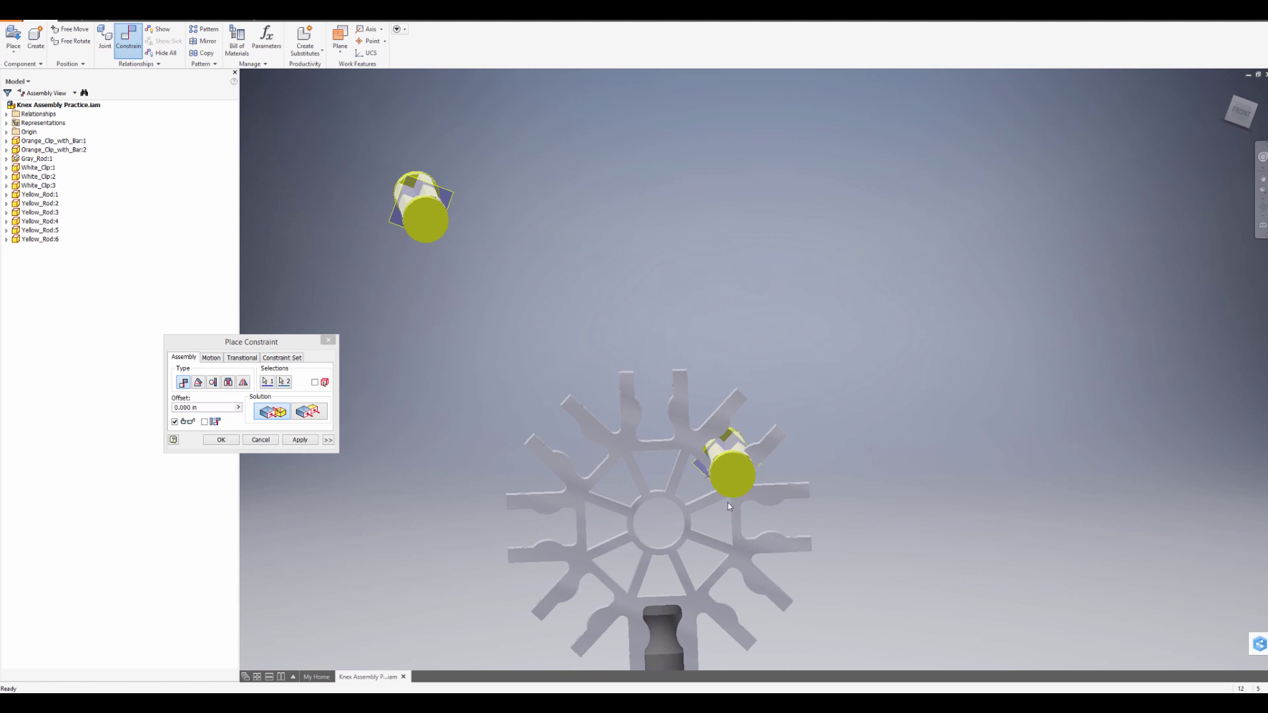
scroll(727, 506, up, 5)
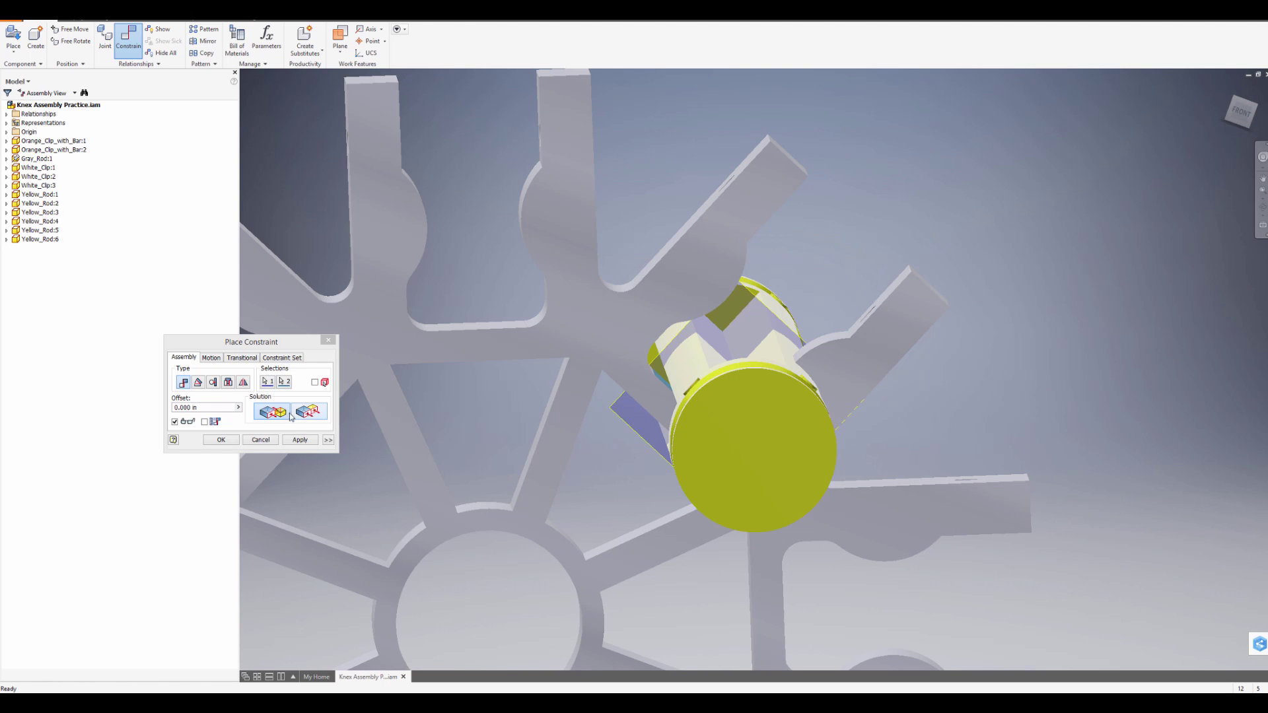
drag(208, 406, 134, 404)
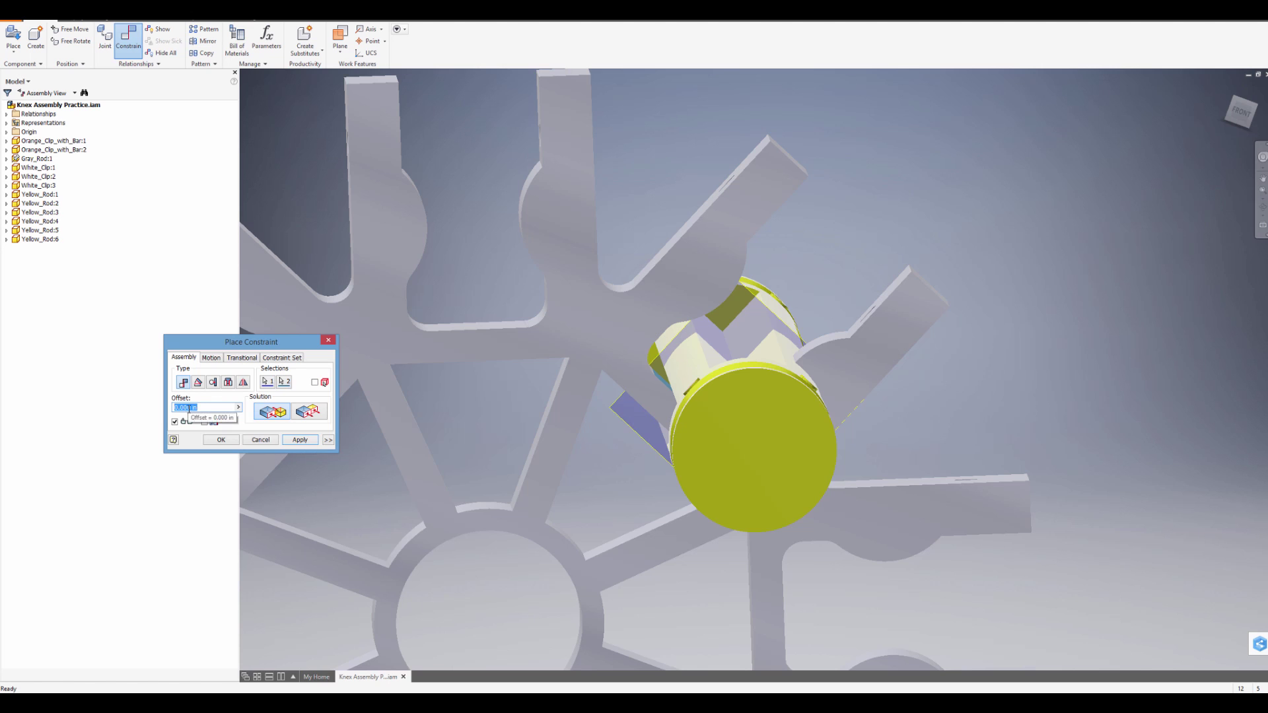
text(.1)
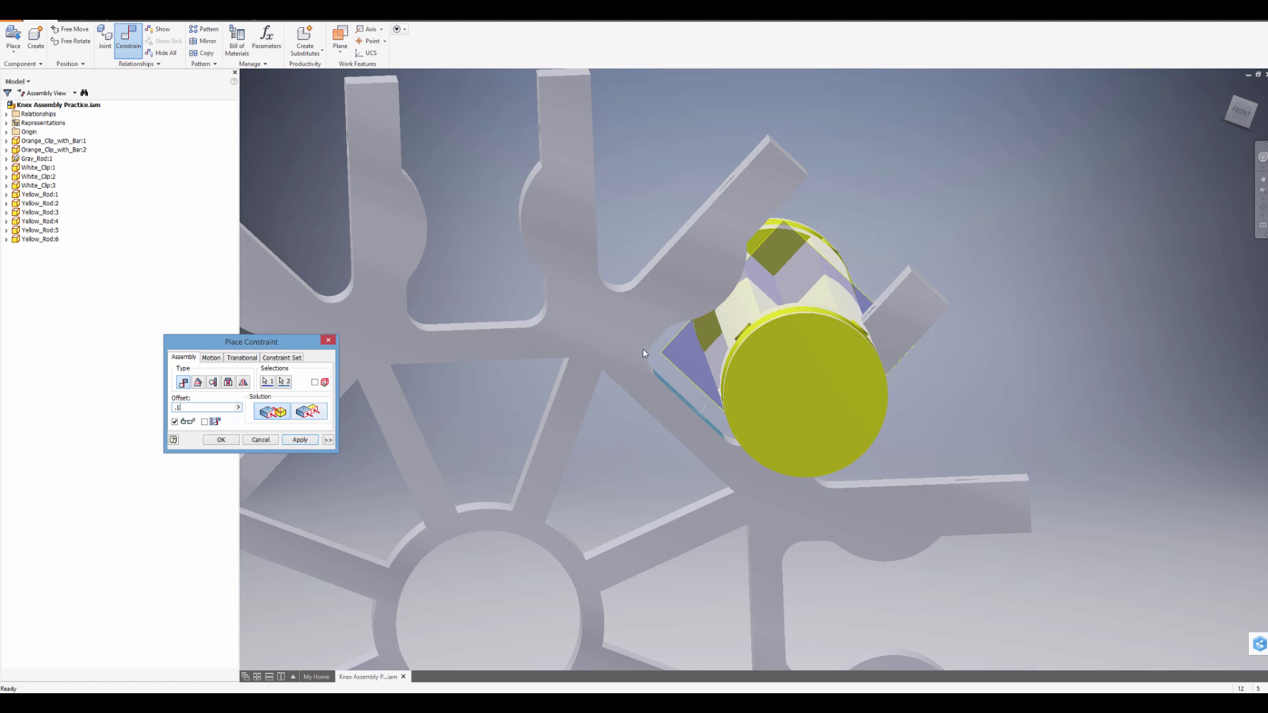
scroll(643, 353, up, 3)
mouse_move(691, 393)
shift+middle_down()
mouse_move(704, 379)
mouse_move(692, 397)
shift+middle_up()
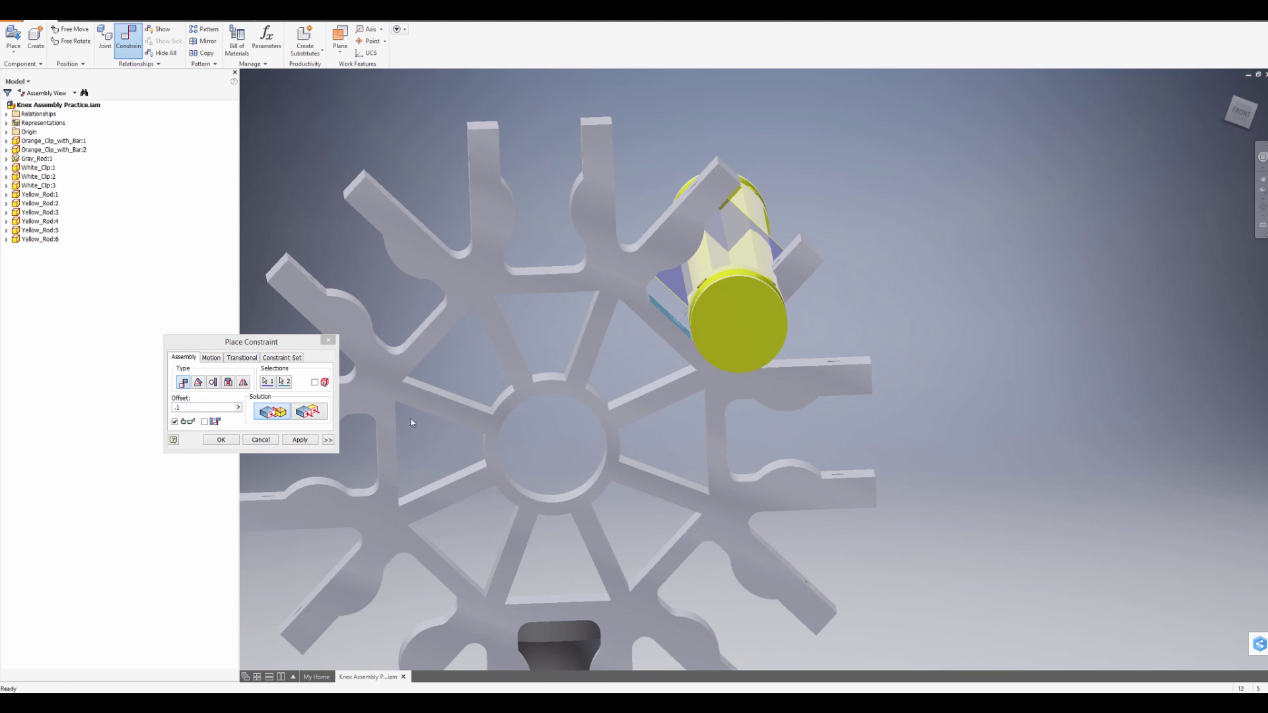
click(299, 440)
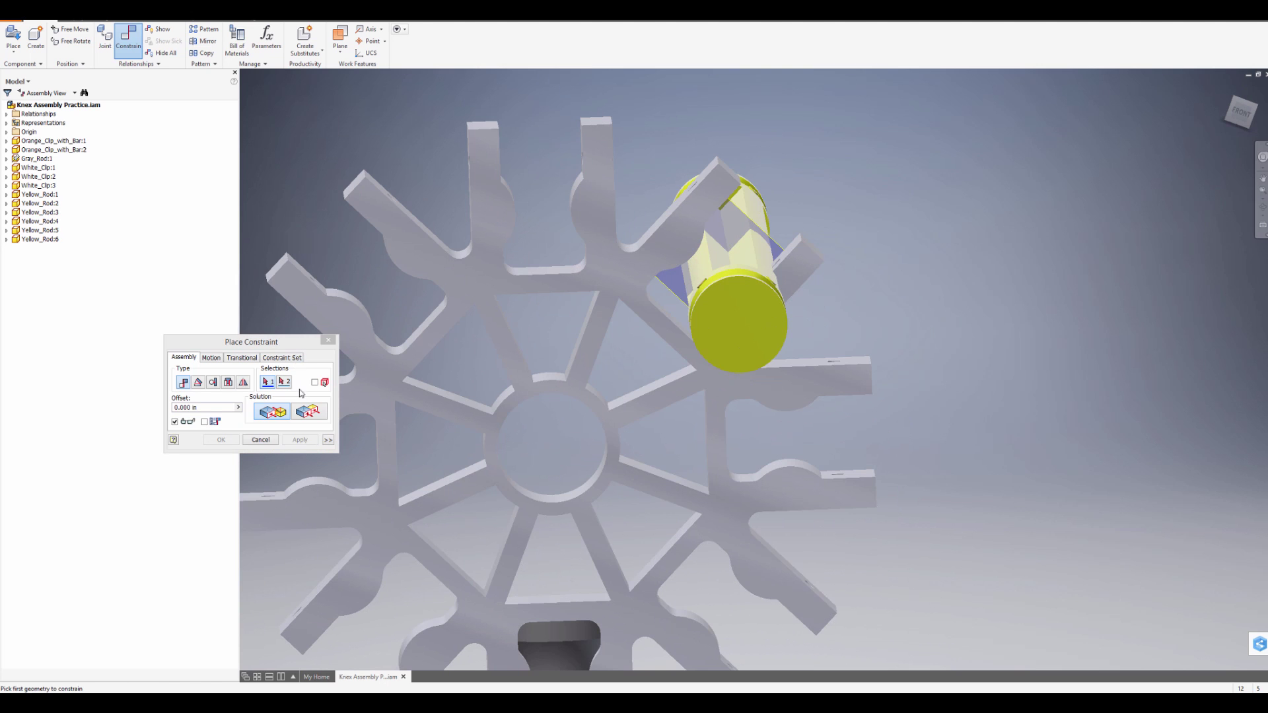
Constrain the same yellow rod's end face flush with the white clip's flat front face, using an offset of -.4 in
click(310, 412)
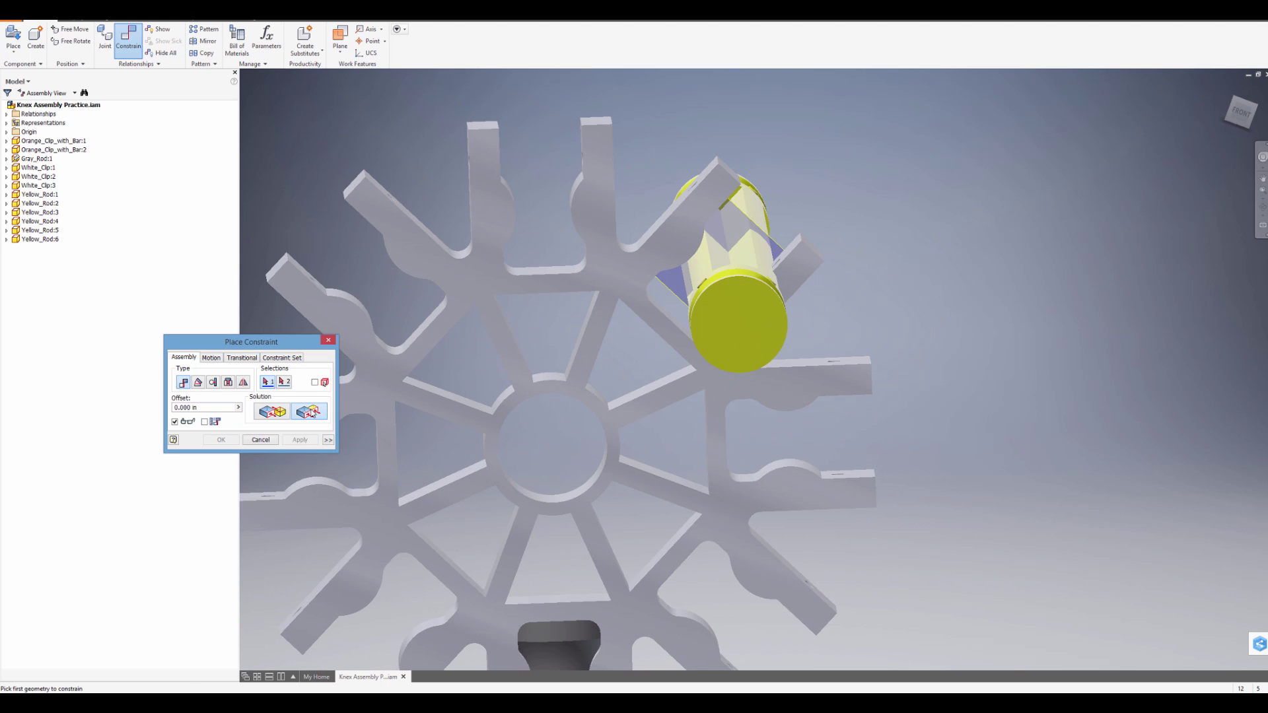
click(756, 328)
scroll(810, 428, down, 2)
shift+middle_drag(807, 428, 414, 490)
scroll(756, 450, up, 3)
click(836, 451)
scroll(852, 449, down, 3)
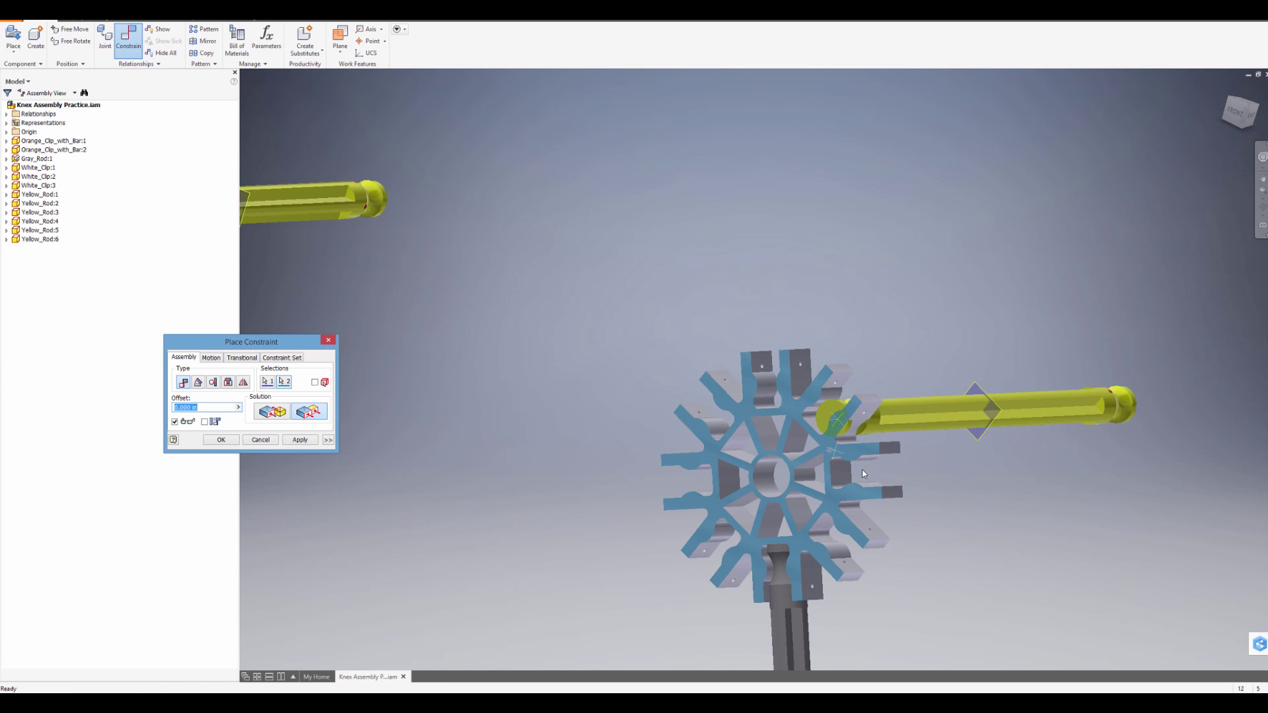
shift+middle_drag(864, 470, 940, 444)
scroll(912, 443, up, 5)
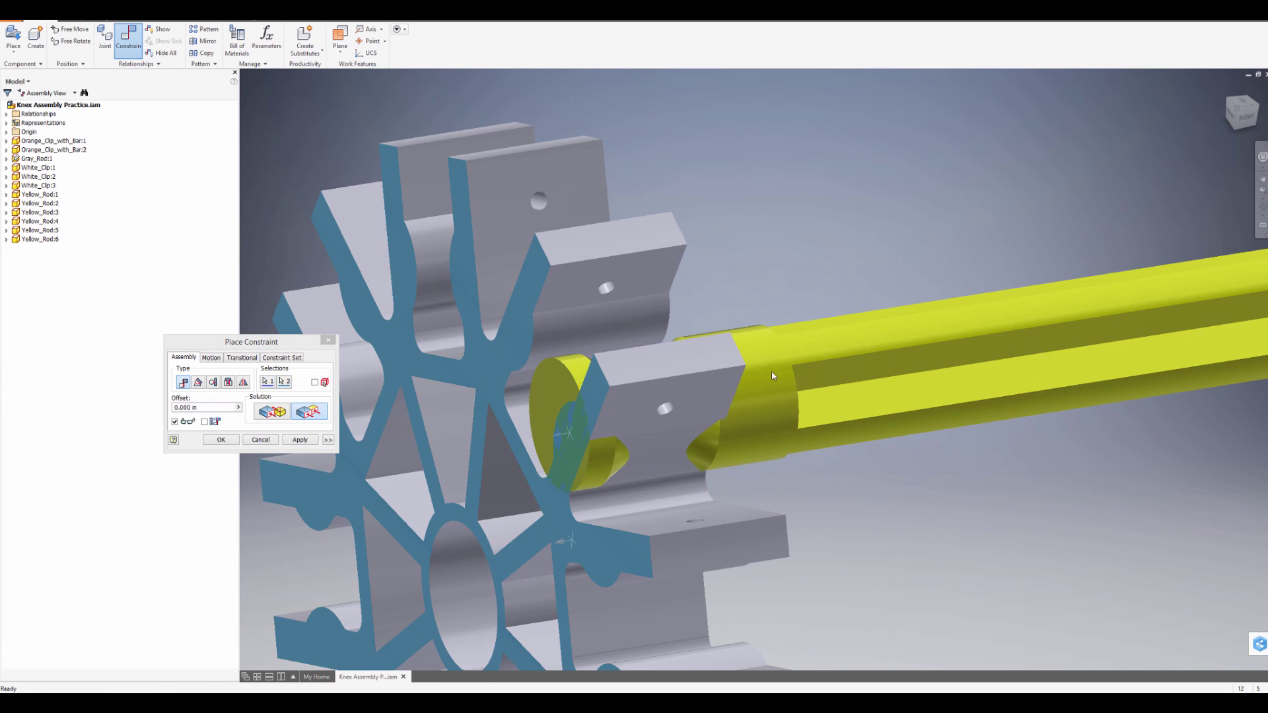
drag(215, 408, 115, 404)
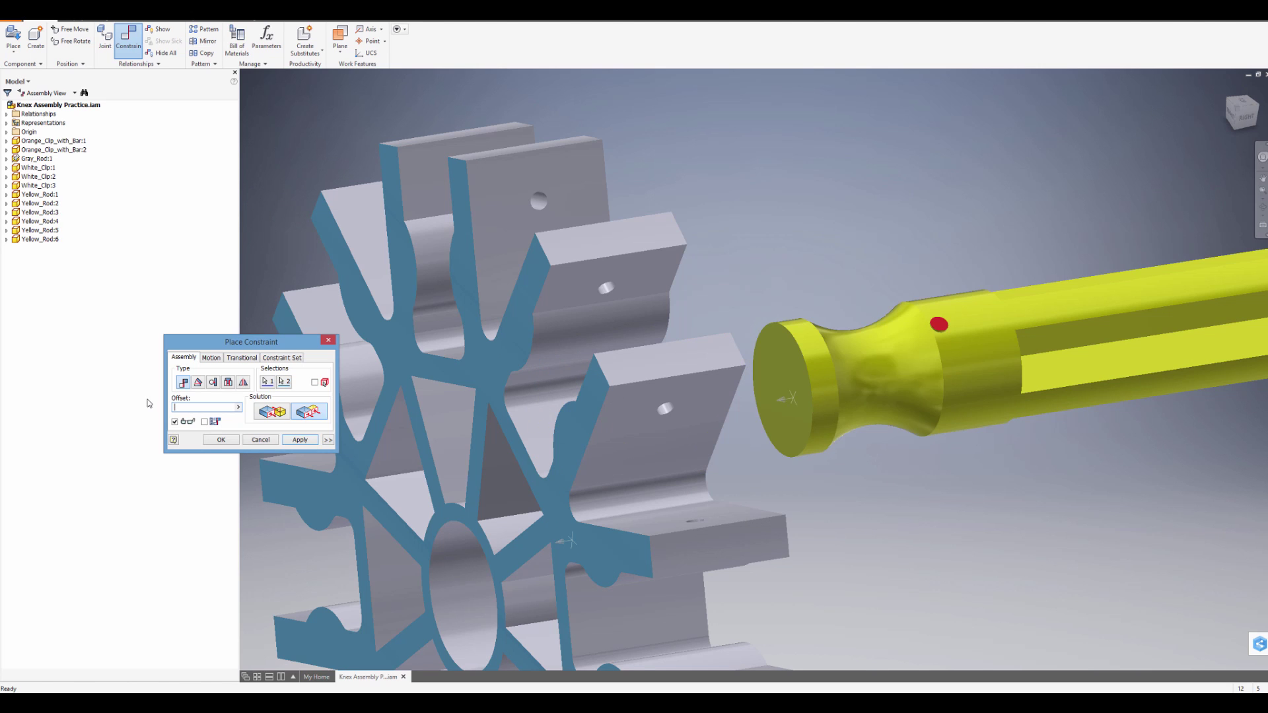
text(4)
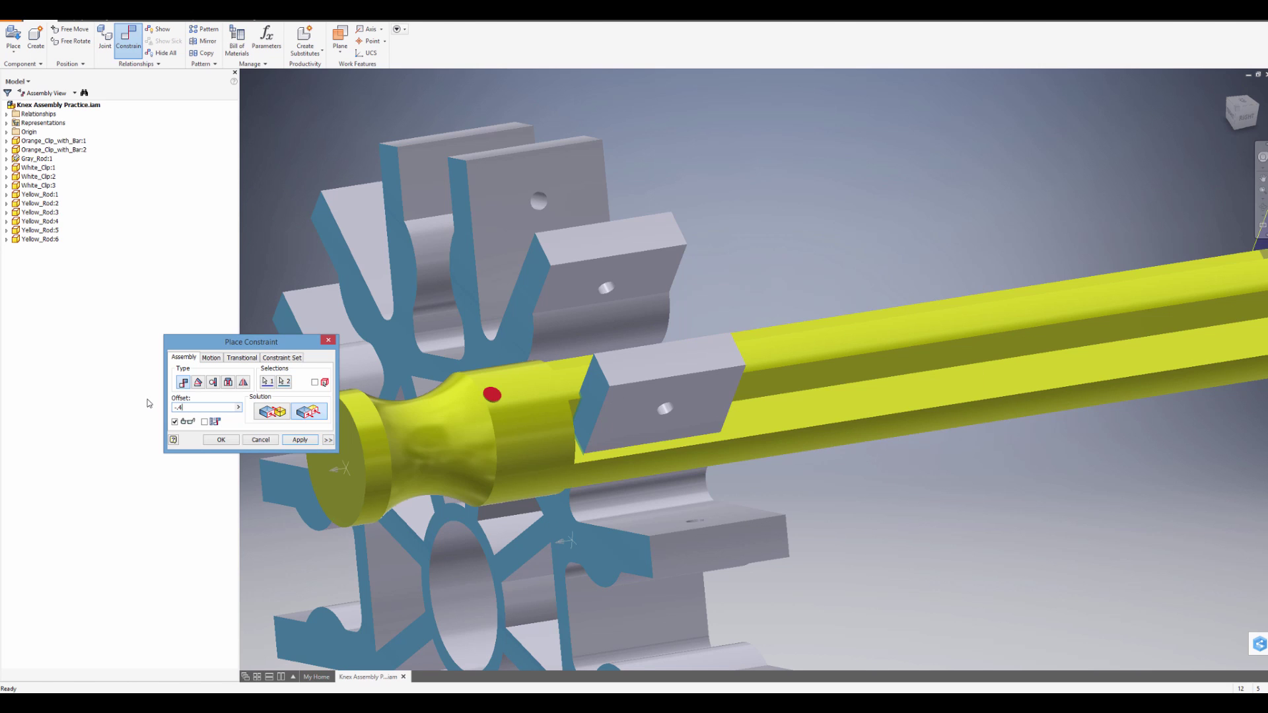
scroll(460, 341, down, 3)
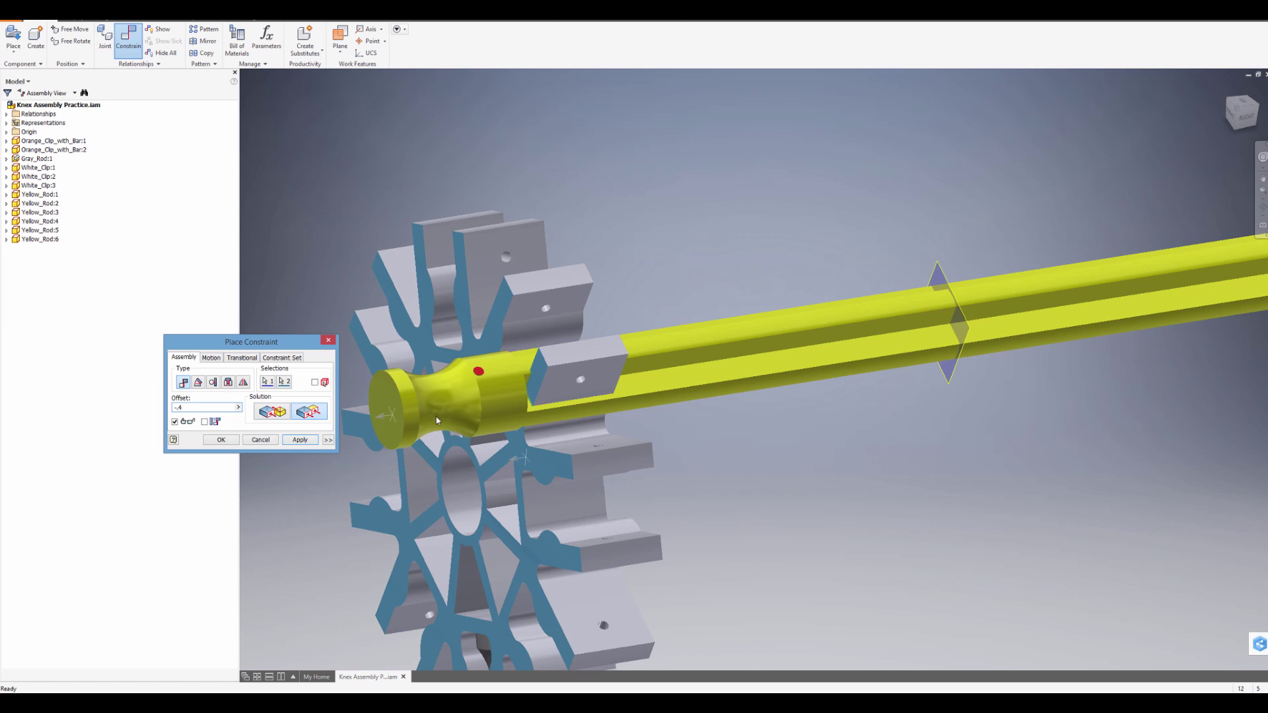
shift+middle_drag(544, 433, 529, 429)
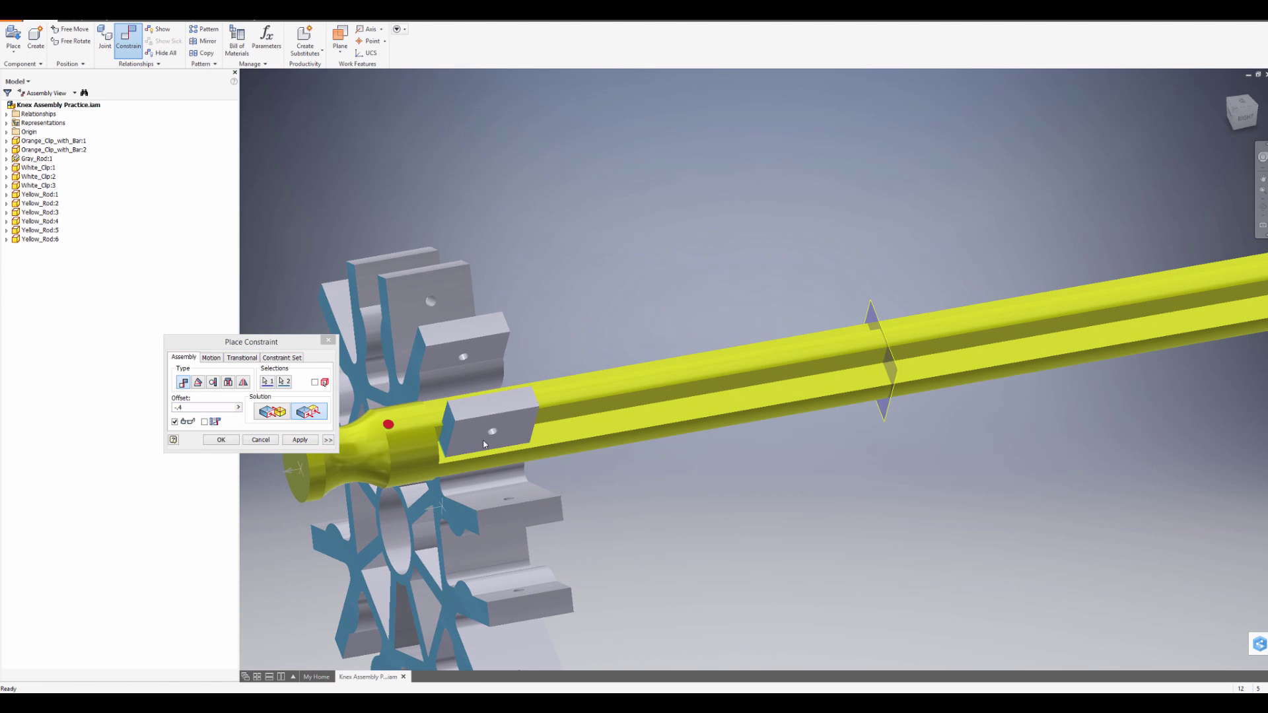
click(300, 439)
Add a tangent constraint between the yellow rod's rounded surface and the inner face of the slot's prong, and finish constraining
scroll(459, 470, down, 3)
shift+middle_drag(459, 470, 539, 496)
scroll(676, 391, down, 3)
scroll(670, 402, up, 7)
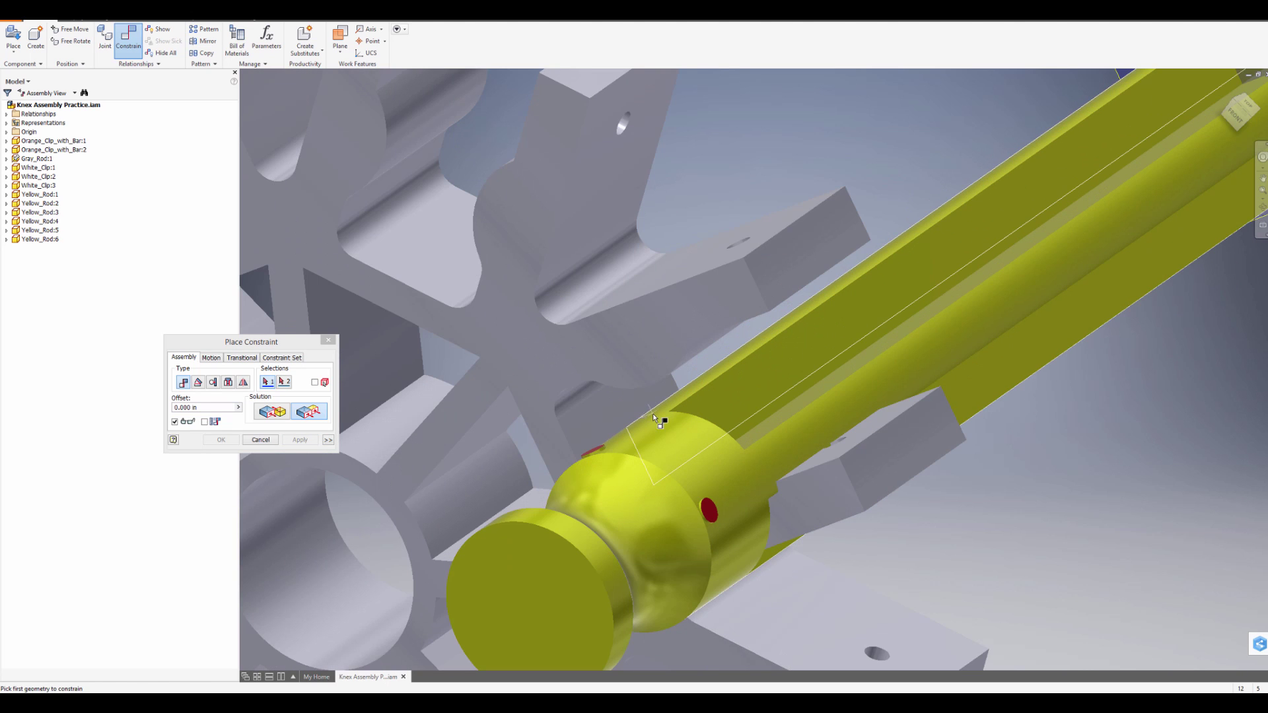
click(212, 385)
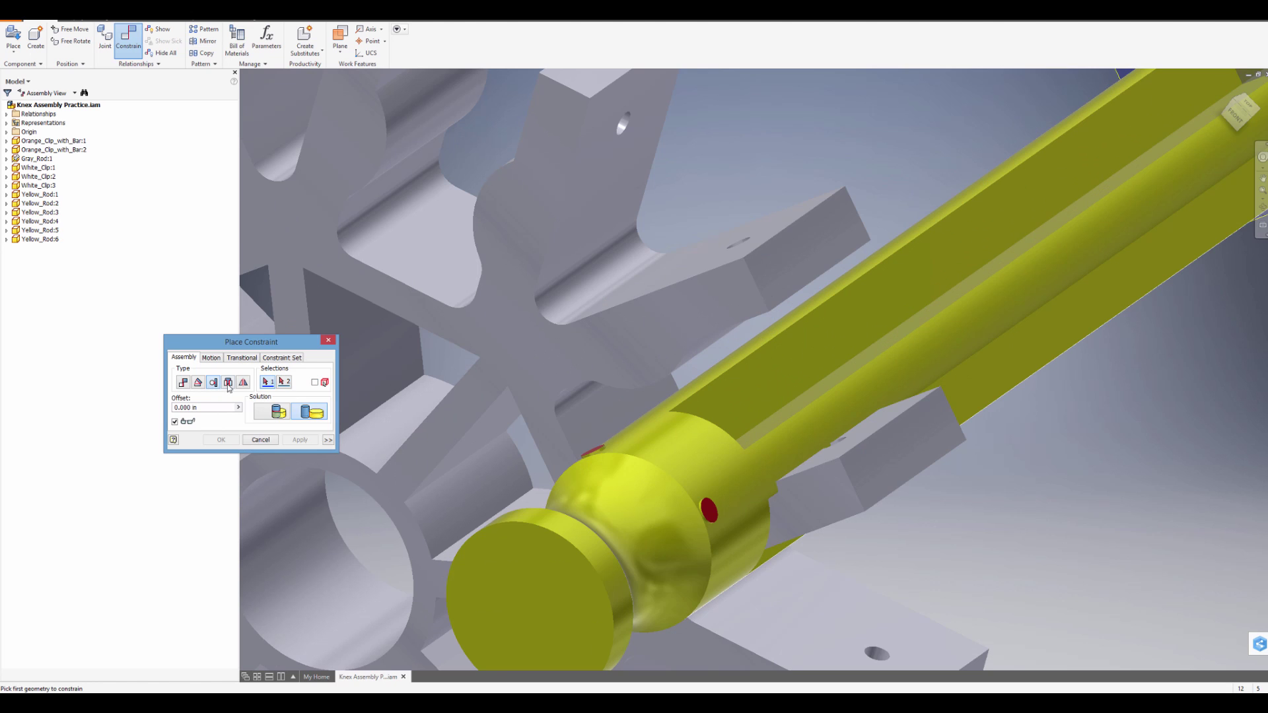
click(655, 441)
scroll(656, 441, up, 4)
shift+middle_drag(658, 441, 742, 490)
middle_drag(810, 545, 741, 297)
scroll(679, 417, down, 3)
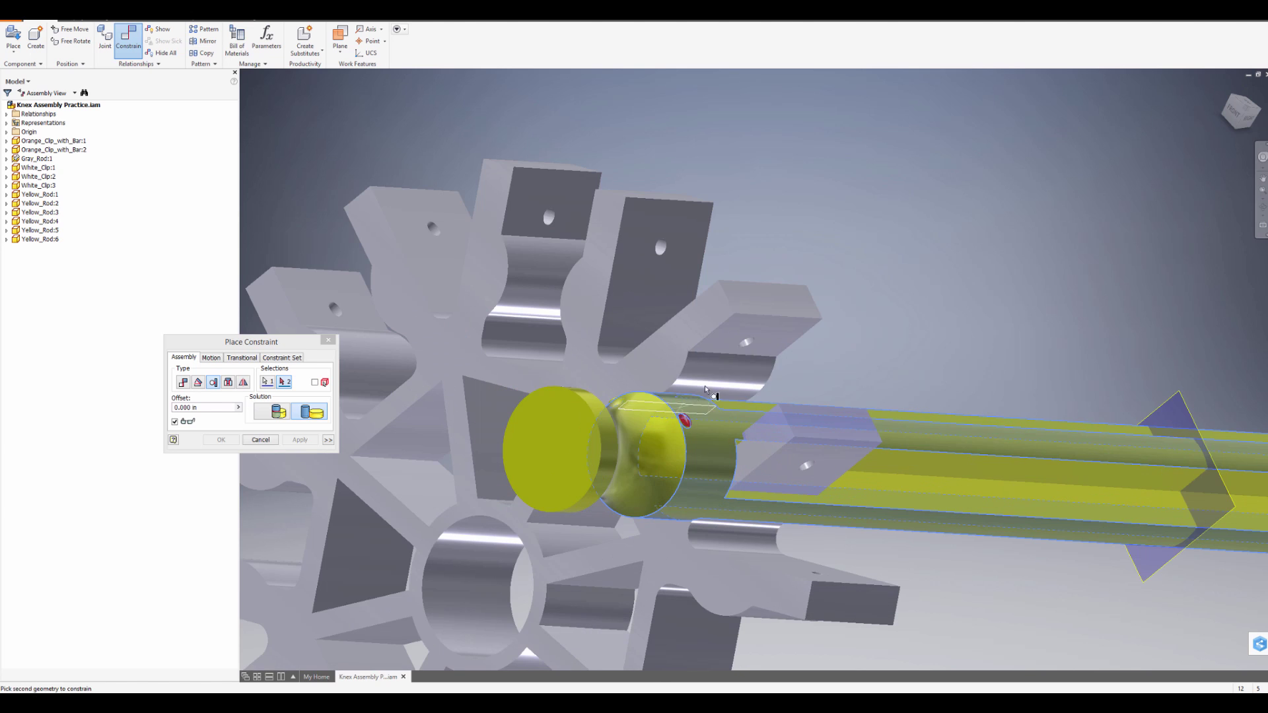
click(722, 346)
scroll(722, 347, up, 5)
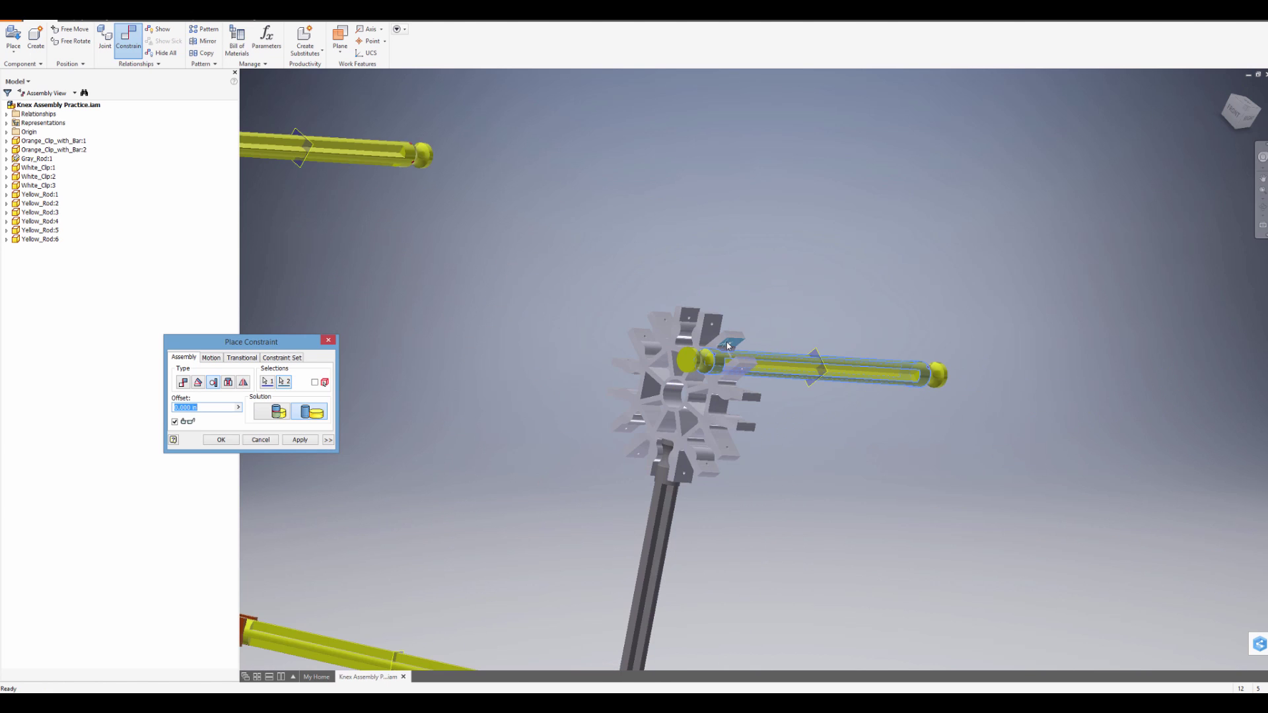
shift+middle_drag(728, 347, 801, 422)
middle_drag(623, 402, 786, 542)
scroll(786, 542, down, 6)
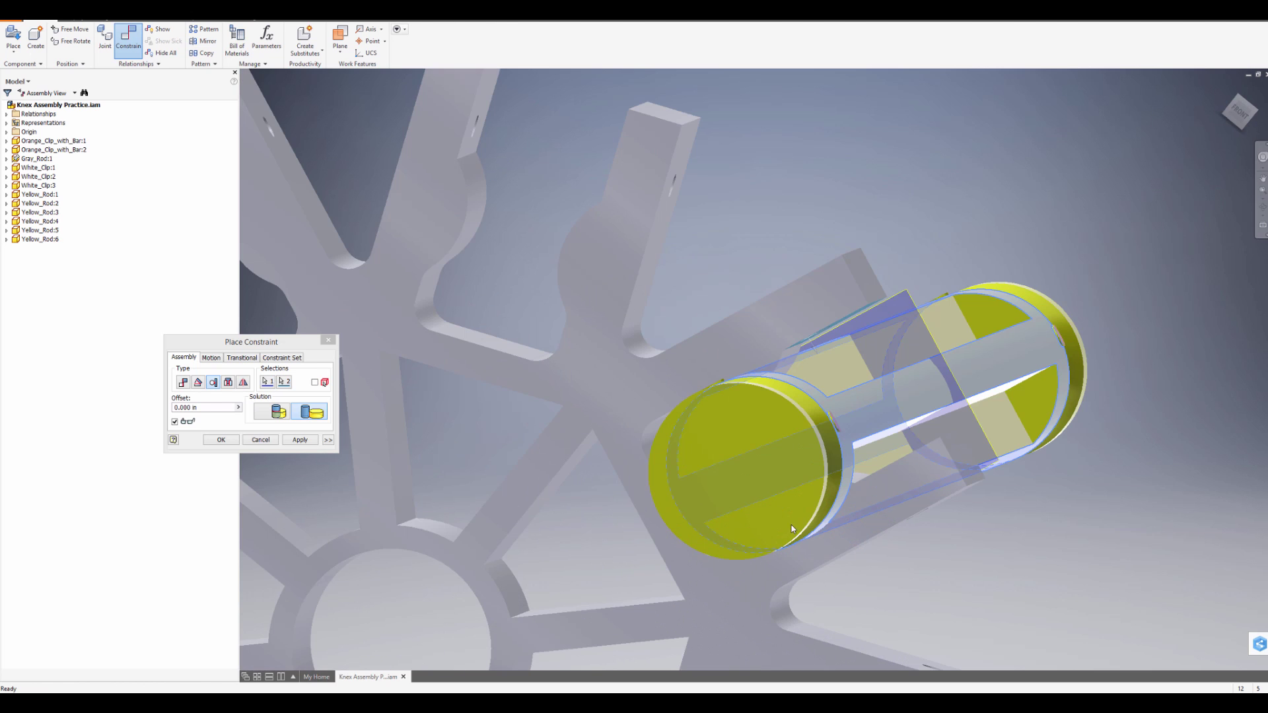
click(301, 440)
click(265, 440)
Examine how the constrained yellow rod sits in the end white clip relative to the remaining loose rod
scroll(393, 458, up, 4)
middle_drag(555, 512, 711, 383)
click(565, 373)
scroll(537, 473, up, 3)
middle_drag(537, 473, 828, 349)
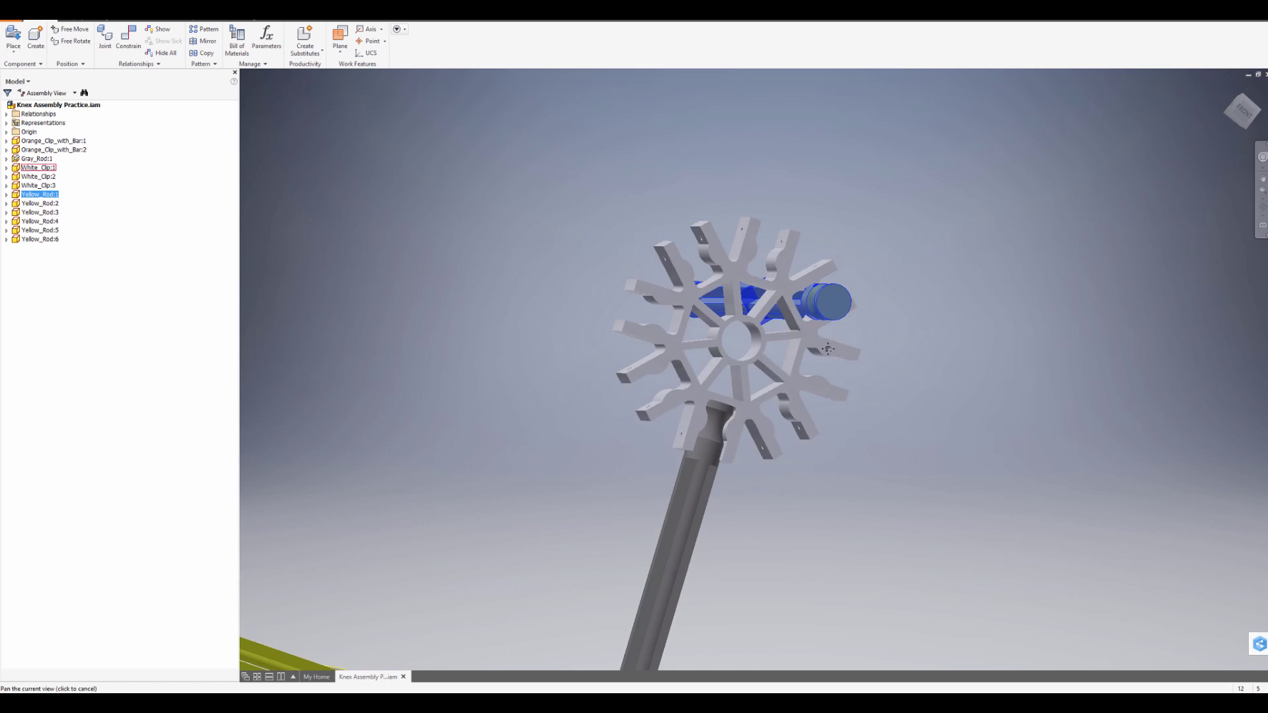
scroll(792, 310, down, 2)
scroll(773, 288, down, 3)
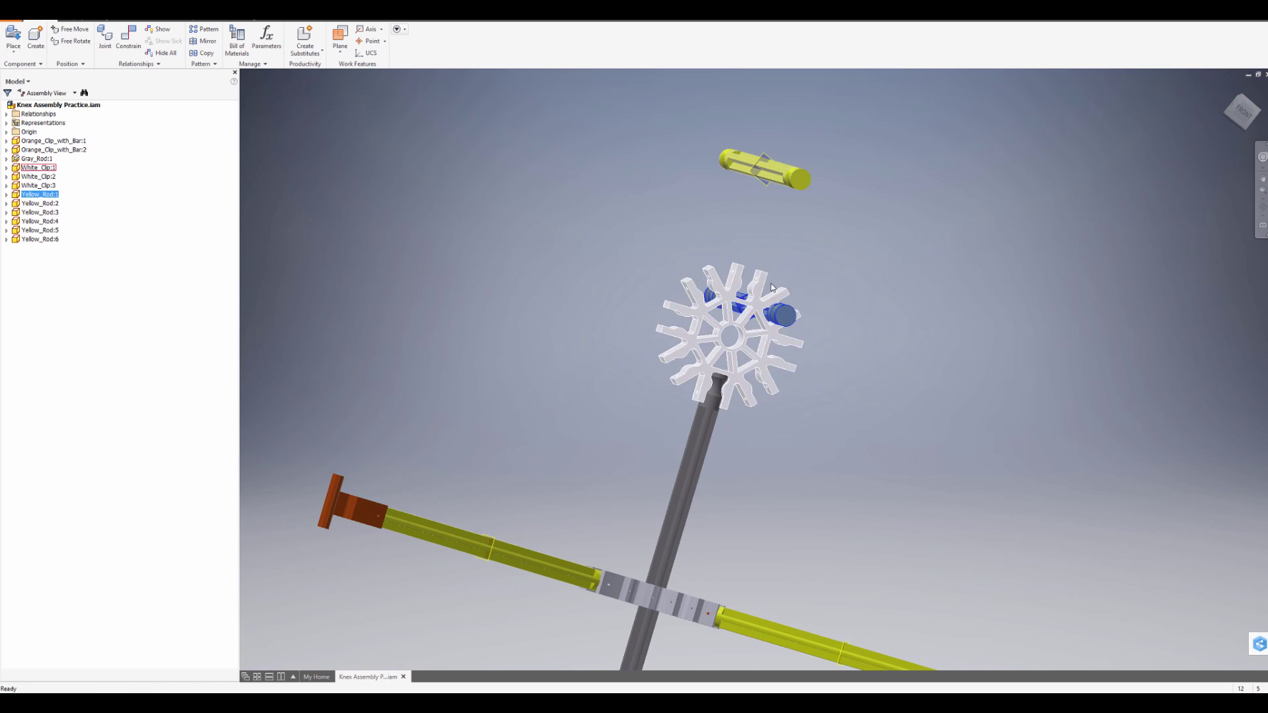
middle_drag(770, 284, 735, 339)
Mate a lengthwise face of the remaining loose yellow rod to the floor of another slot in the end white clip, offset .1 in
click(134, 44)
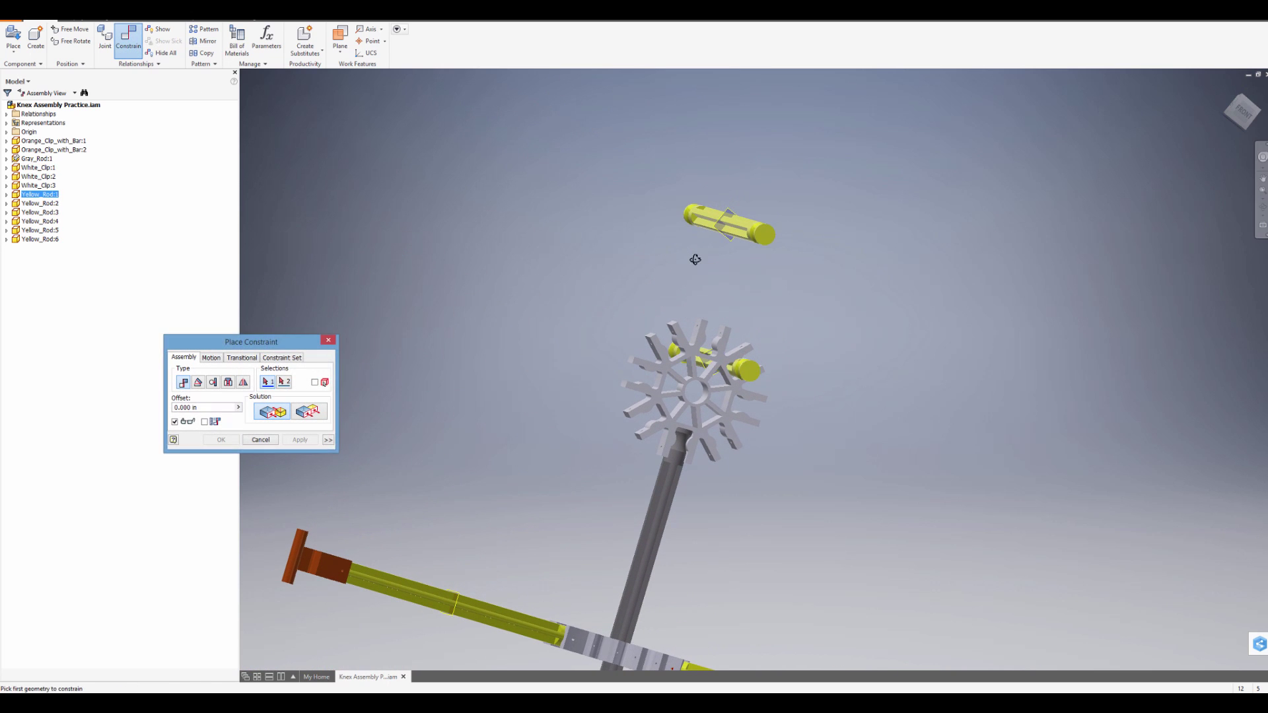
shift+middle_drag(695, 260, 628, 251)
middle_drag(407, 172, 493, 238)
scroll(453, 203, up, 5)
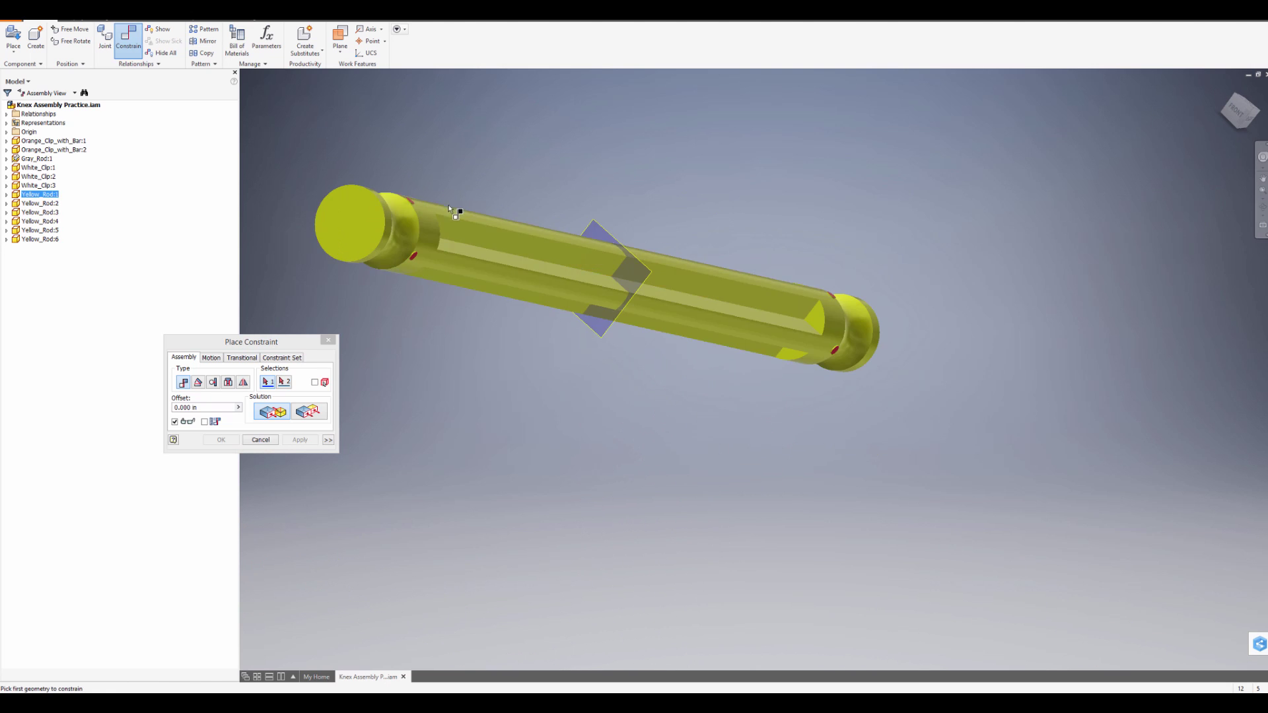
click(474, 242)
scroll(483, 235, down, 5)
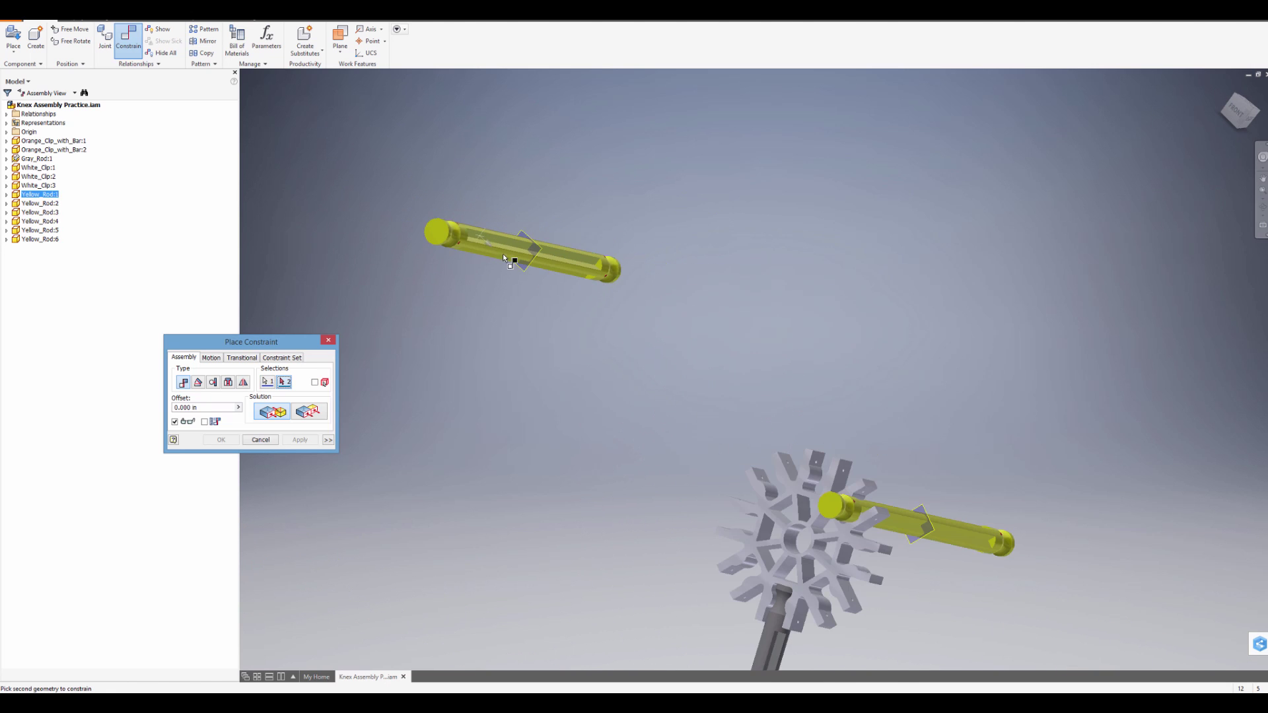
shift+middle_drag(649, 400, 647, 312)
scroll(650, 315, up, 5)
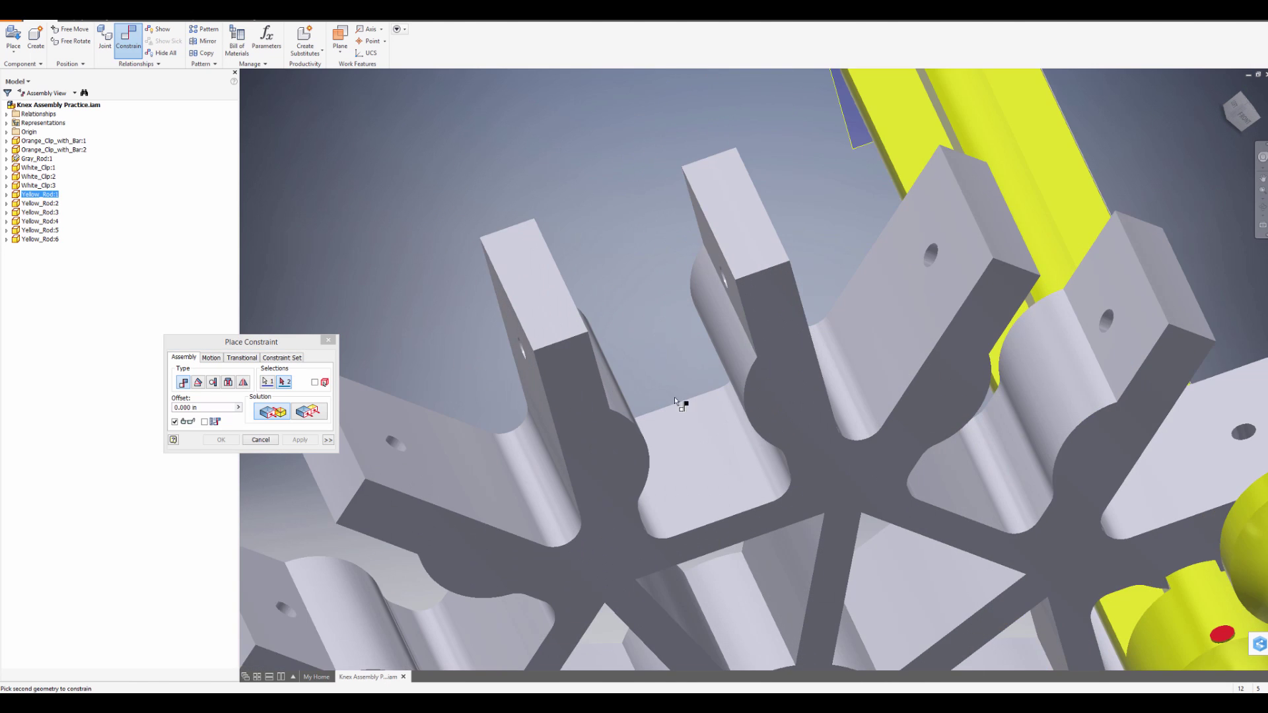
click(712, 461)
scroll(712, 461, down, 5)
shift+middle_drag(712, 461, 675, 449)
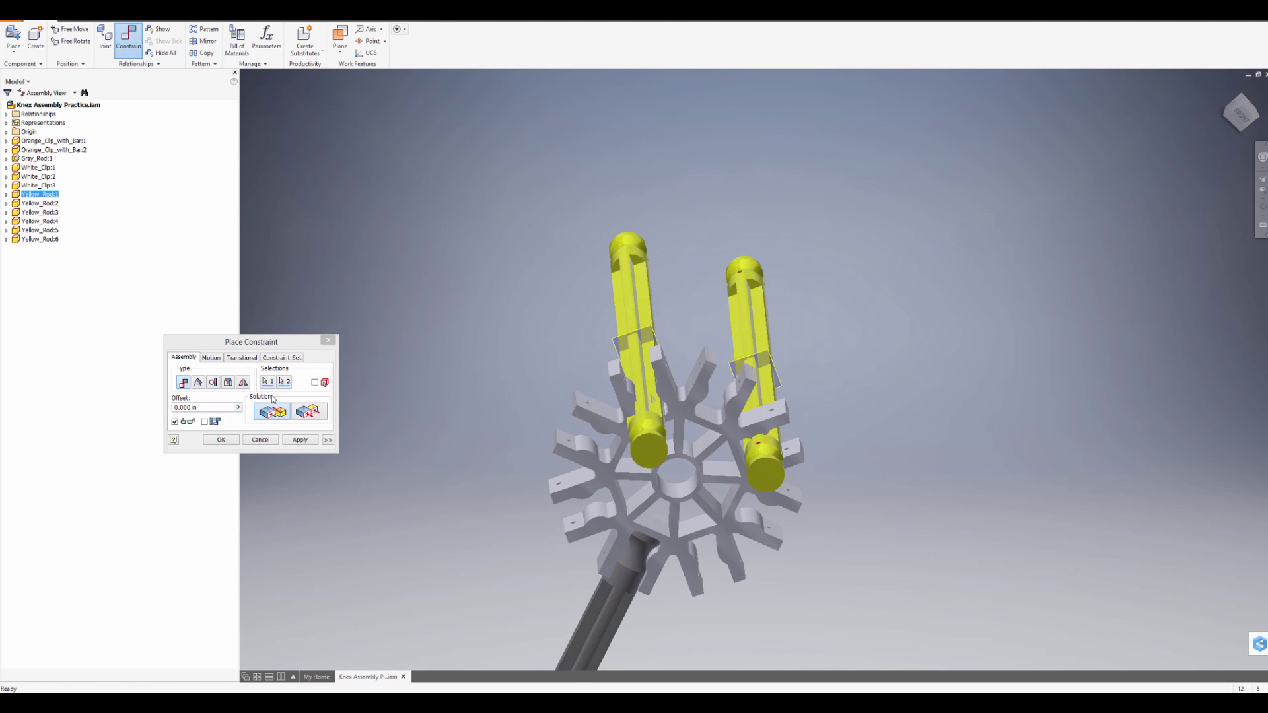
click(212, 410)
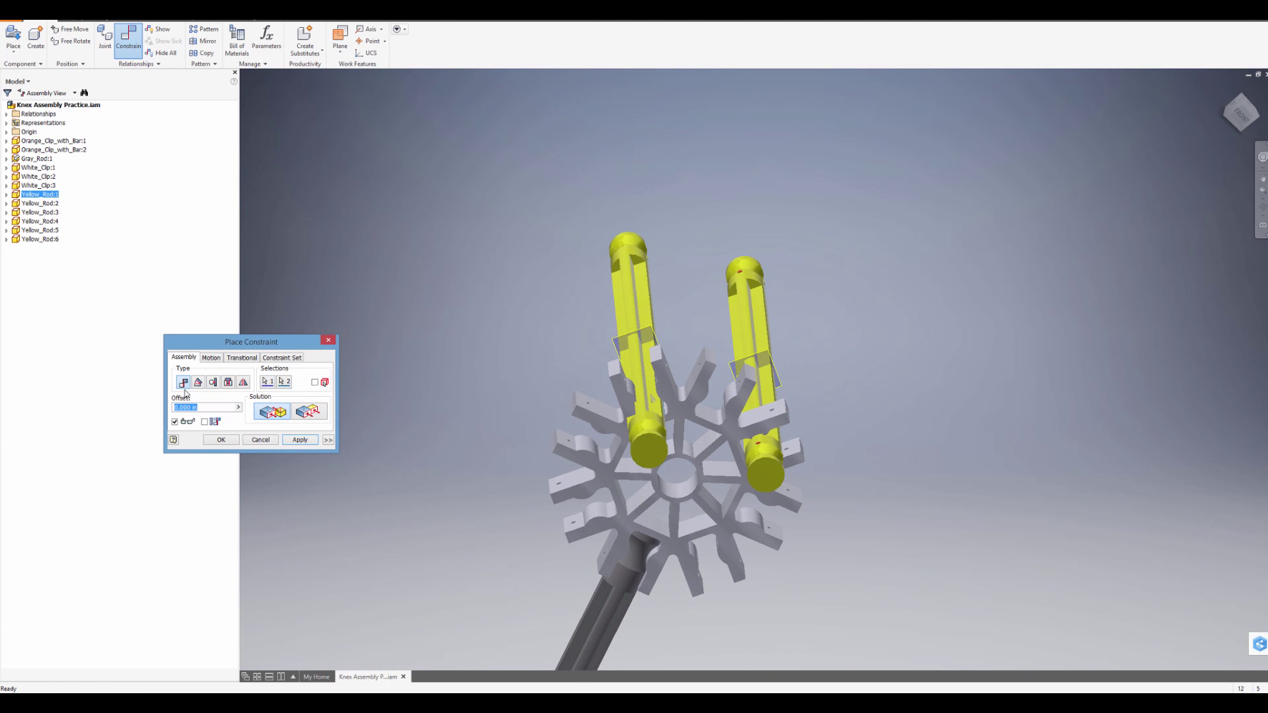
text(.1)
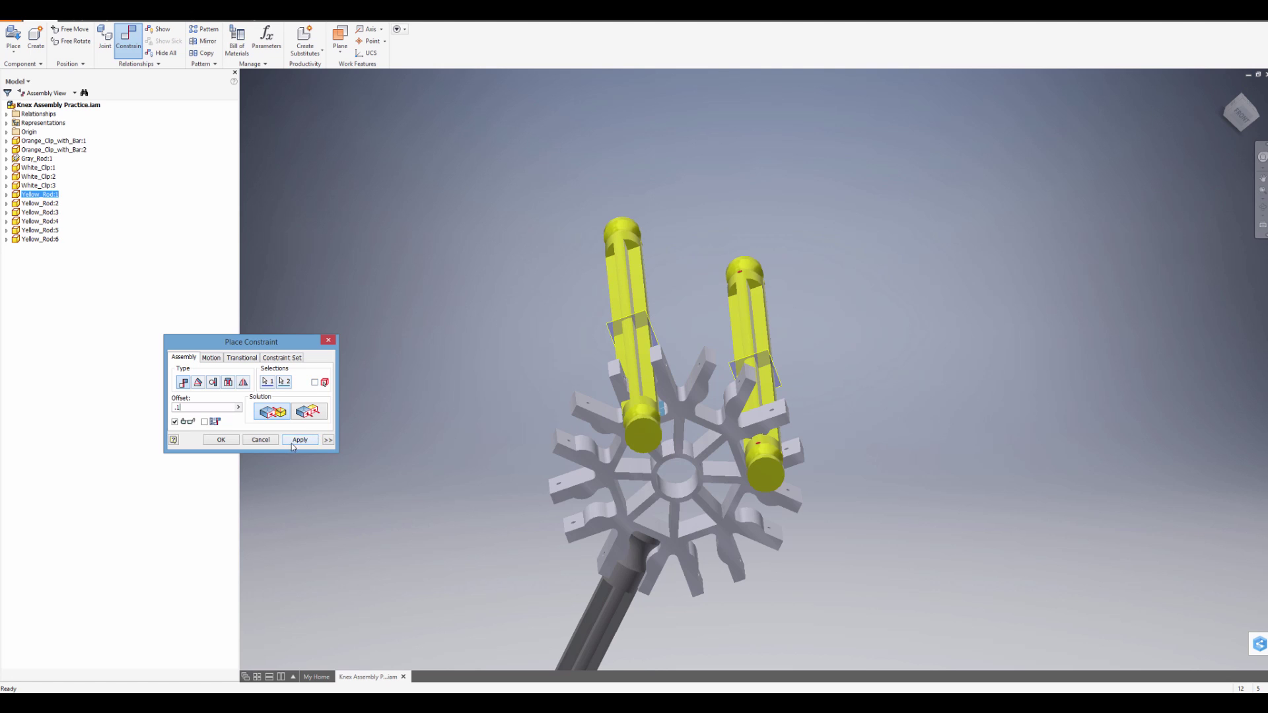
click(295, 446)
Constrain the second yellow rod's end face flush with the end white clip's flat front face, using an offset of -.4 in
scroll(654, 474, up, 3)
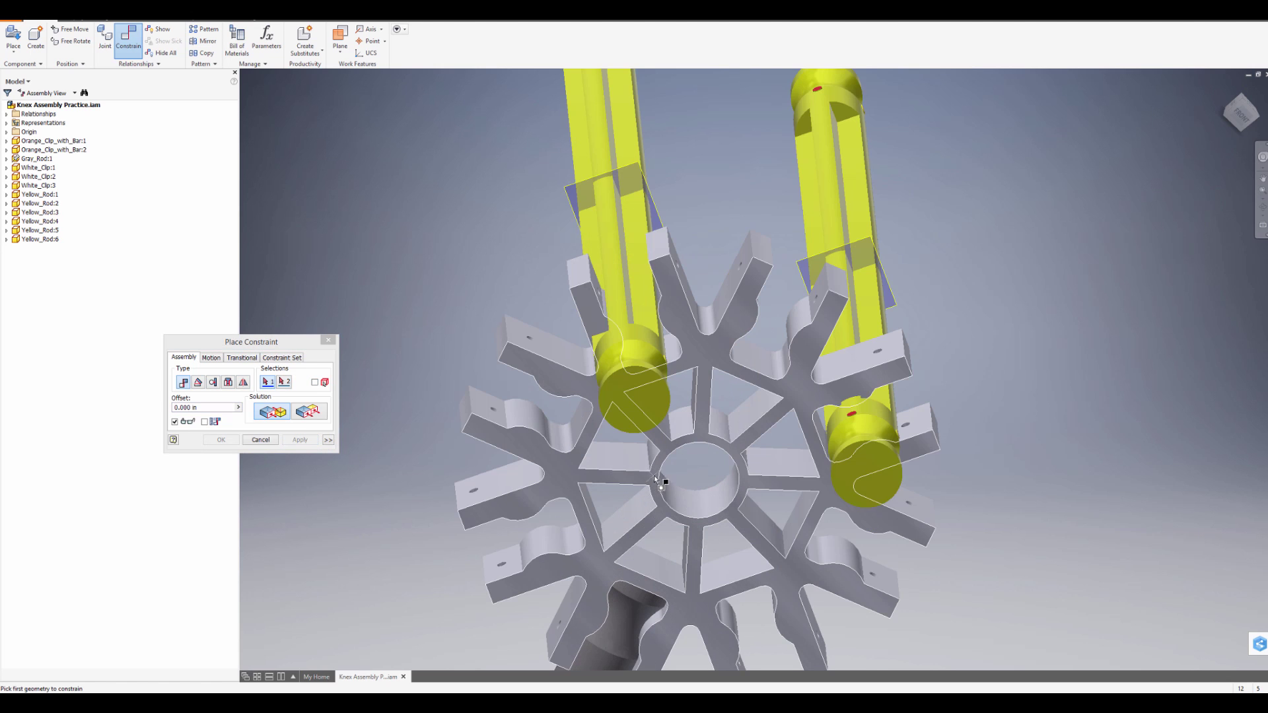
click(305, 413)
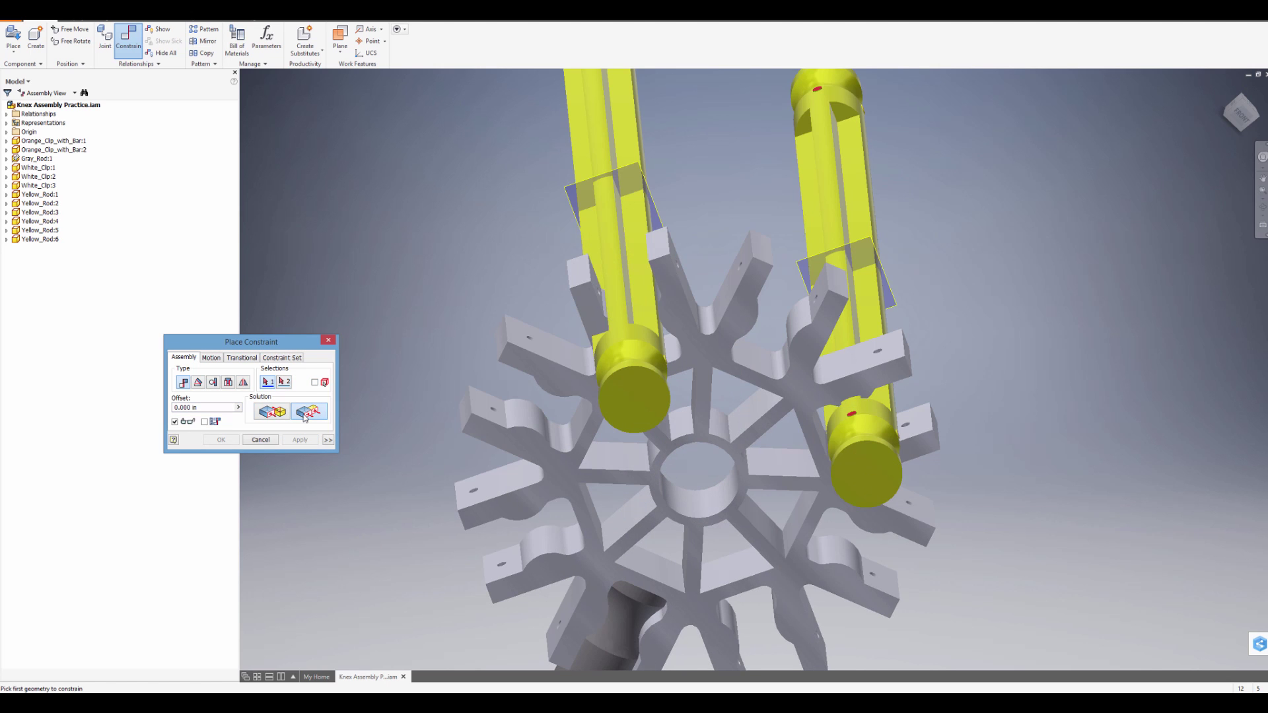
click(646, 396)
click(692, 351)
scroll(690, 373, down, 4)
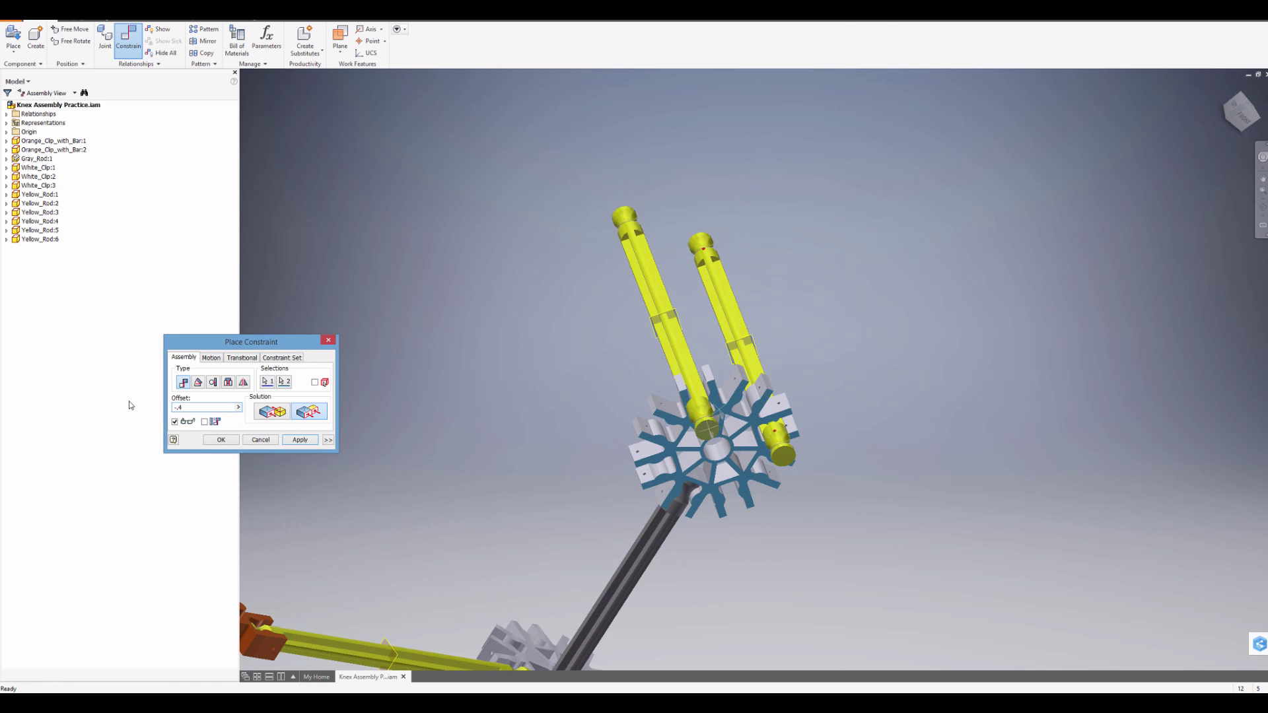
scroll(644, 468, up, 5)
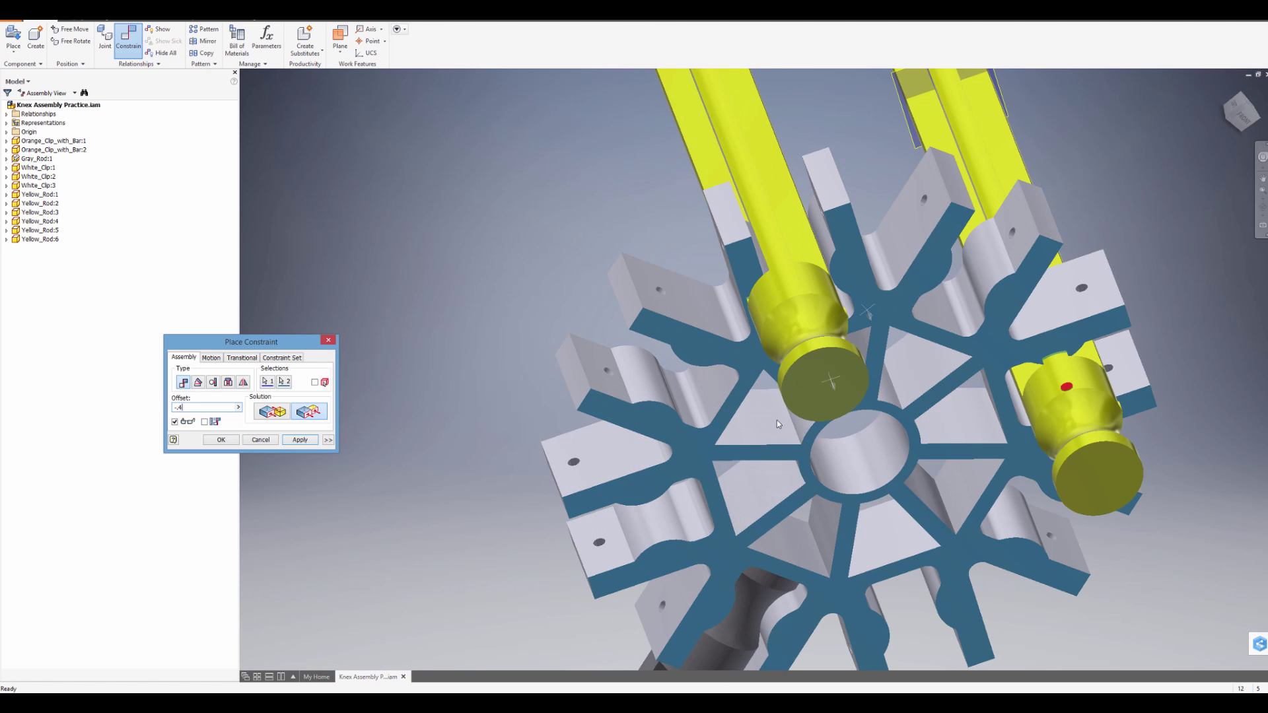
mouse_move(777, 420)
shift+middle_down()
mouse_move(819, 455)
mouse_move(796, 435)
shift+middle_up()
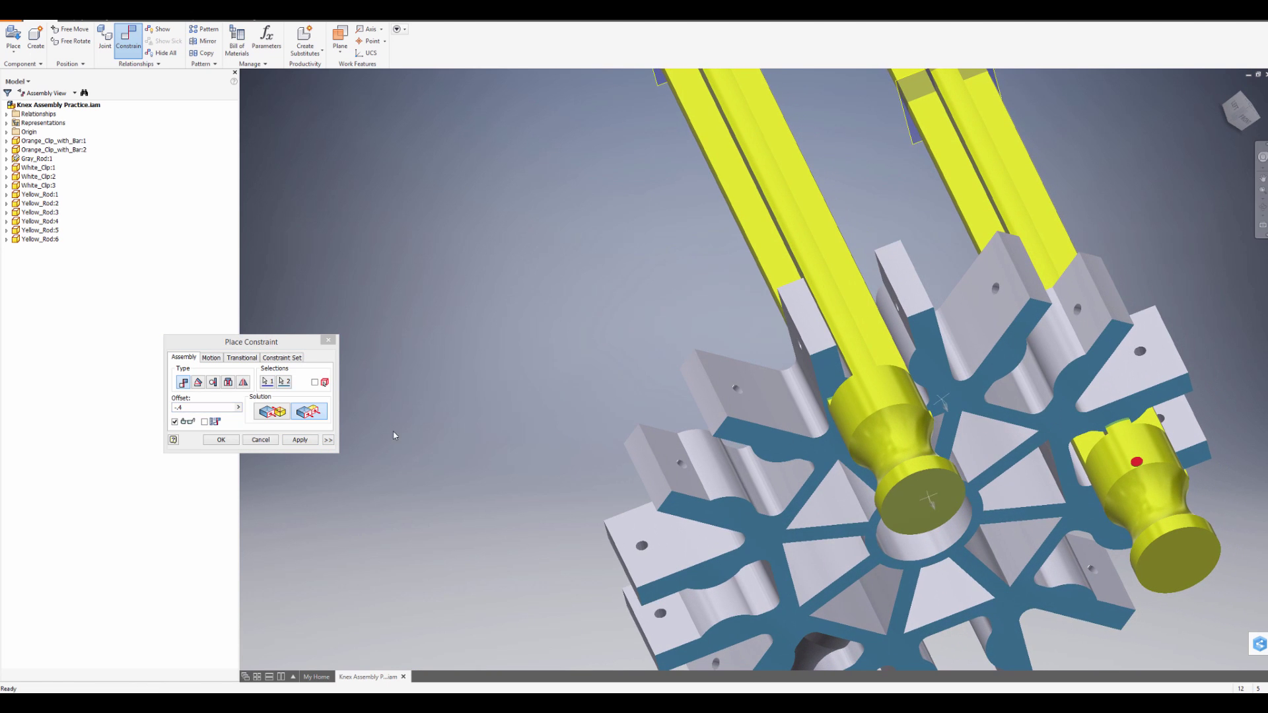
click(300, 440)
Add a tangent constraint between that yellow rod's rounded surface and the inner face of its slot's prong, and finish constraining
click(212, 382)
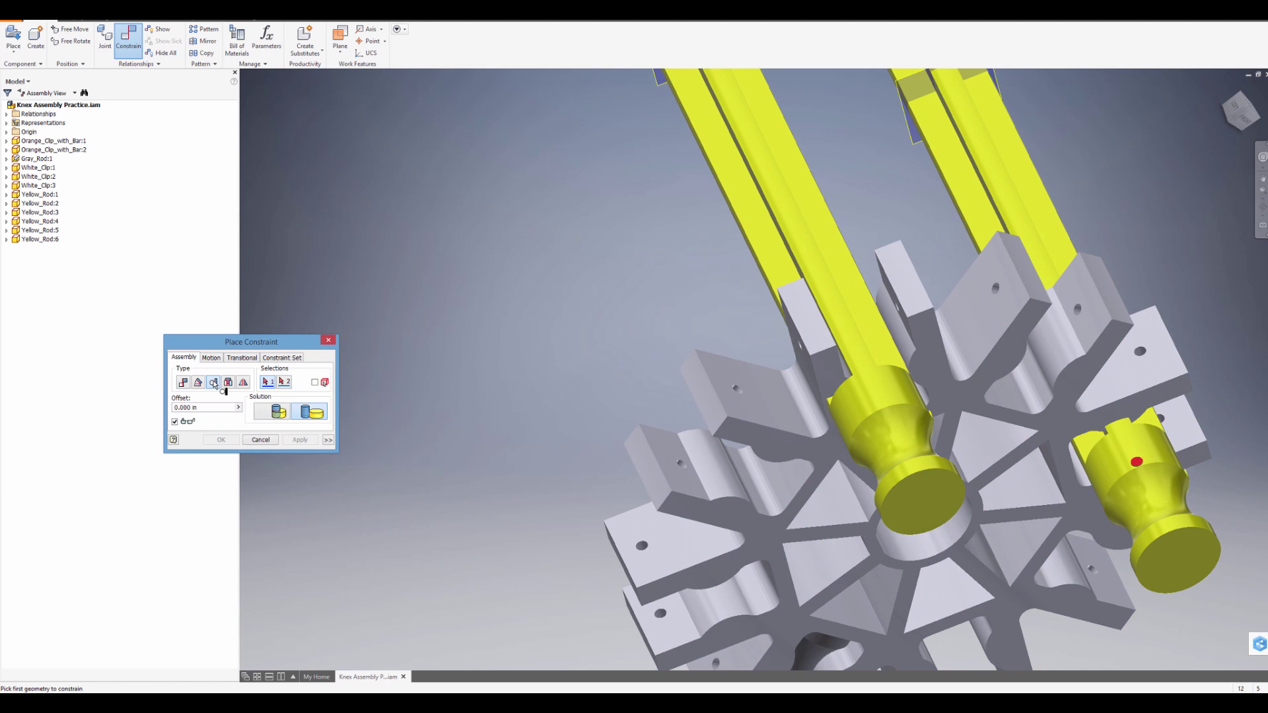
click(877, 397)
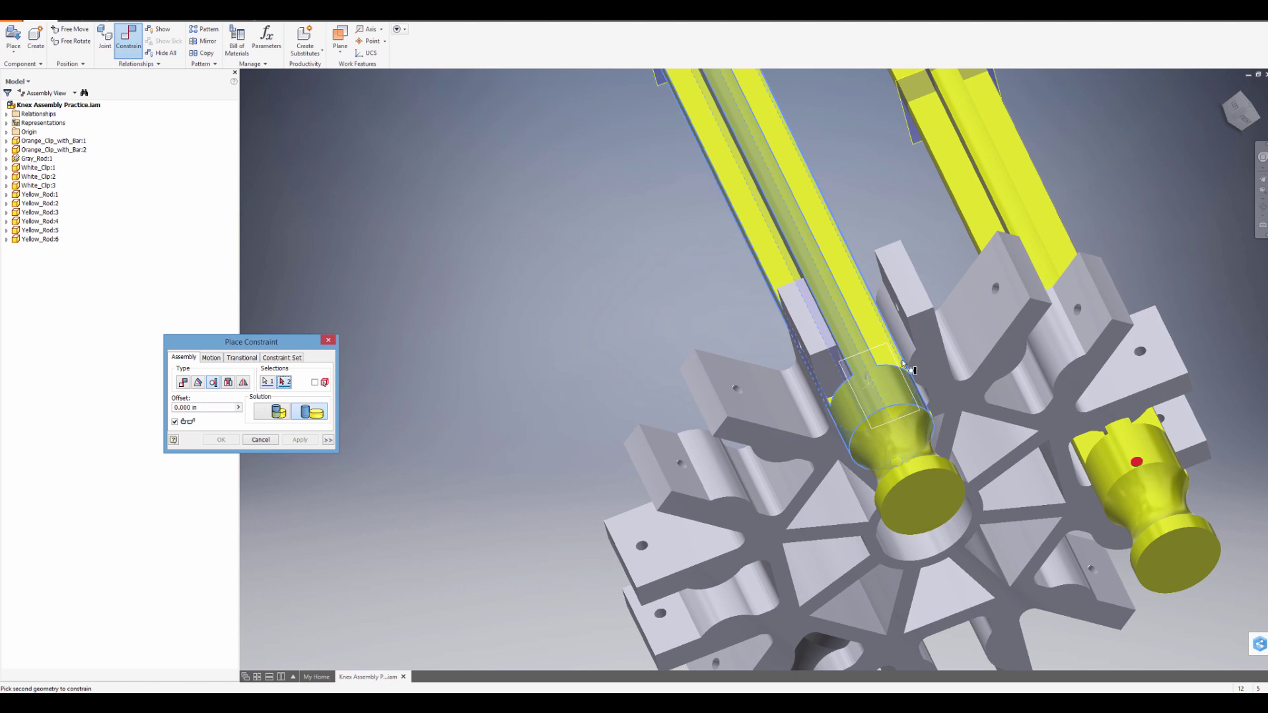
click(1014, 212)
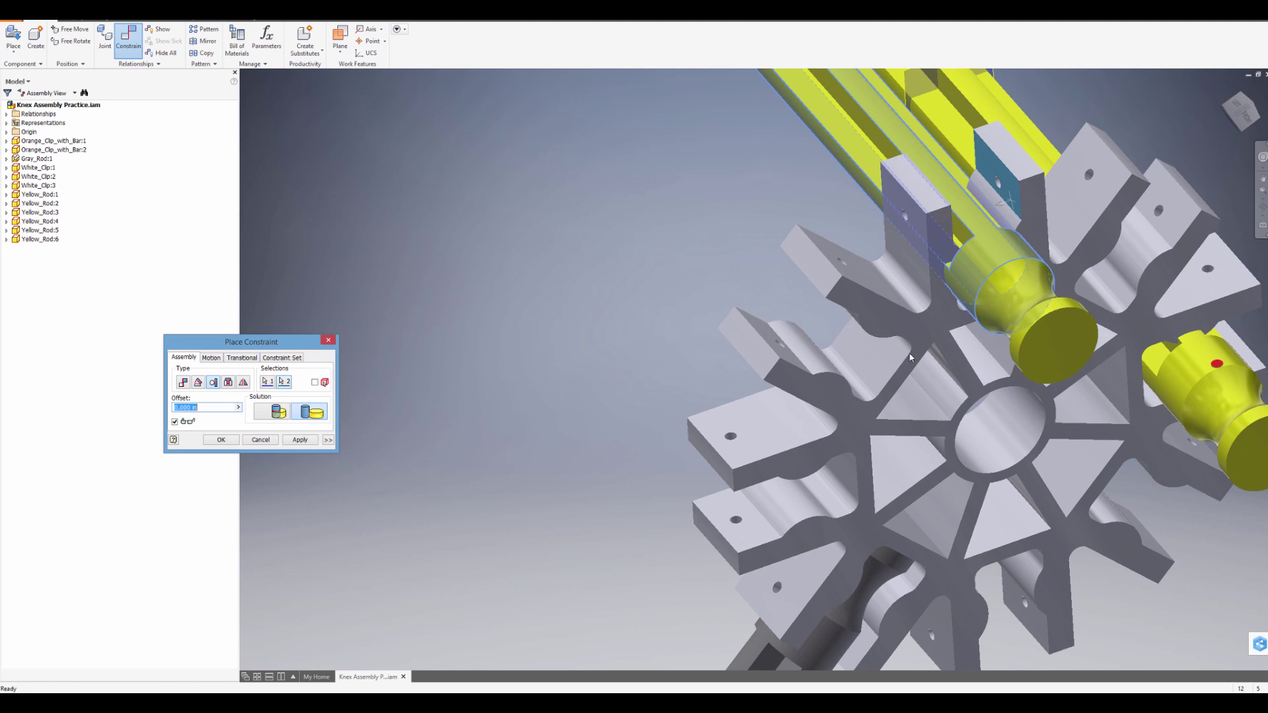
click(307, 439)
click(251, 441)
Examine the whole K'nex assembly, from the rods in the end white clip to the rods at the gray rod's opposite end
scroll(522, 470, up, 5)
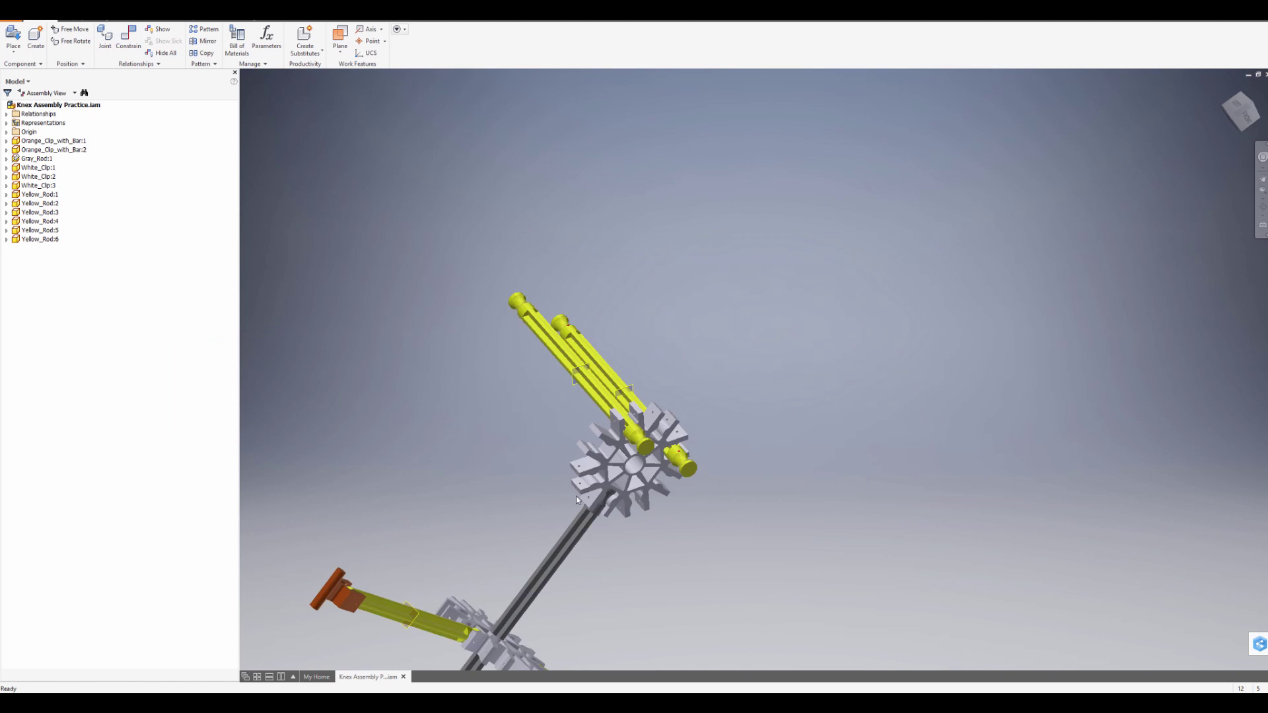
middle_drag(651, 529, 816, 298)
scroll(816, 301, up, 4)
shift+middle_drag(787, 351, 737, 395)
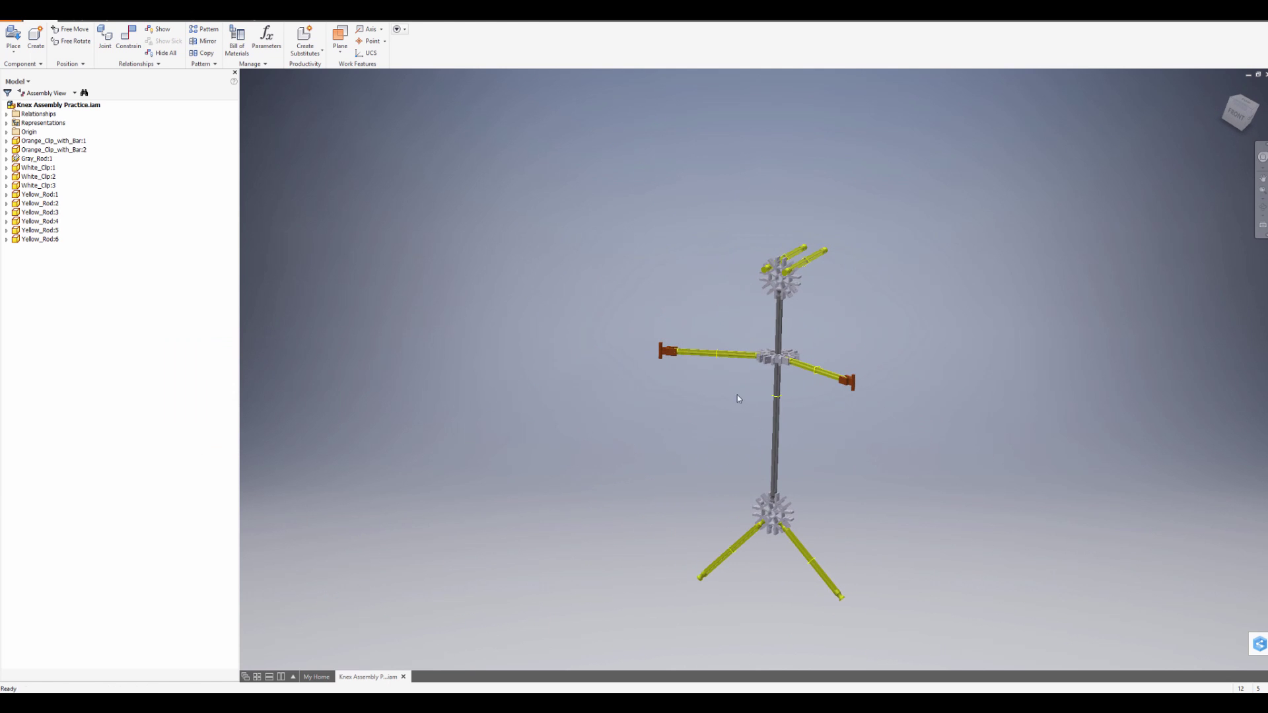
scroll(803, 449, down, 3)
scroll(786, 429, up, 2)
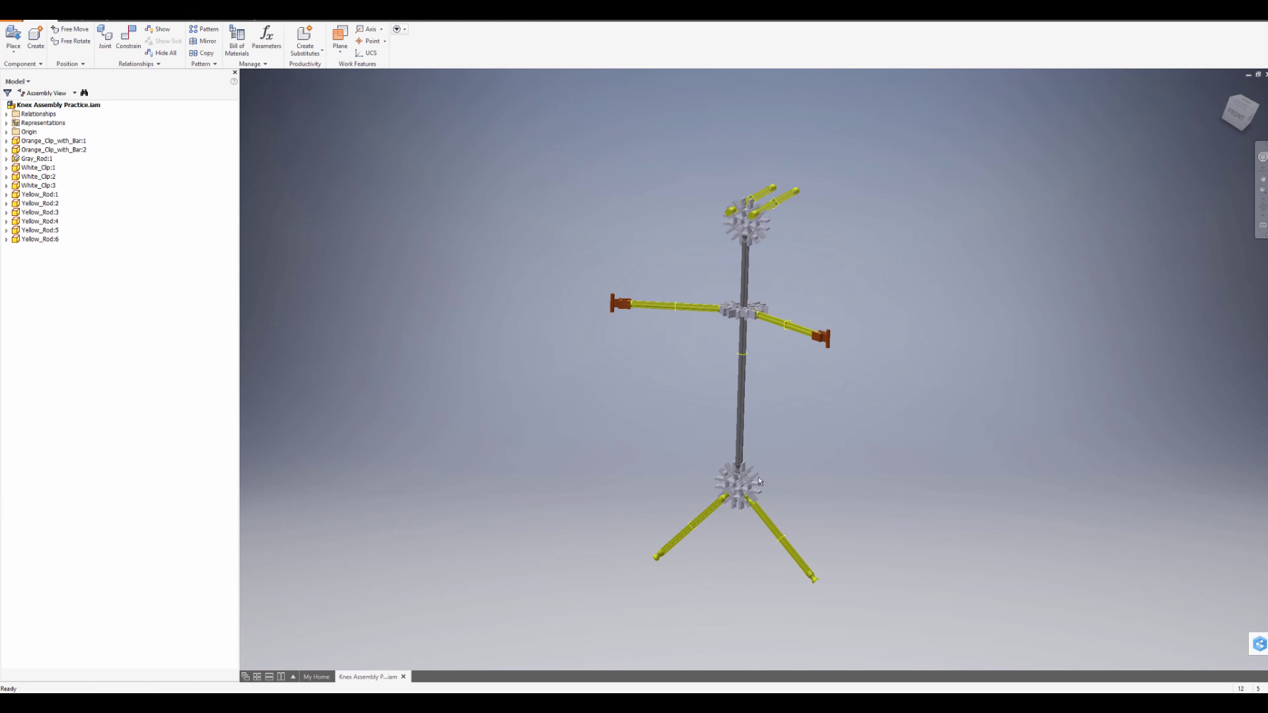